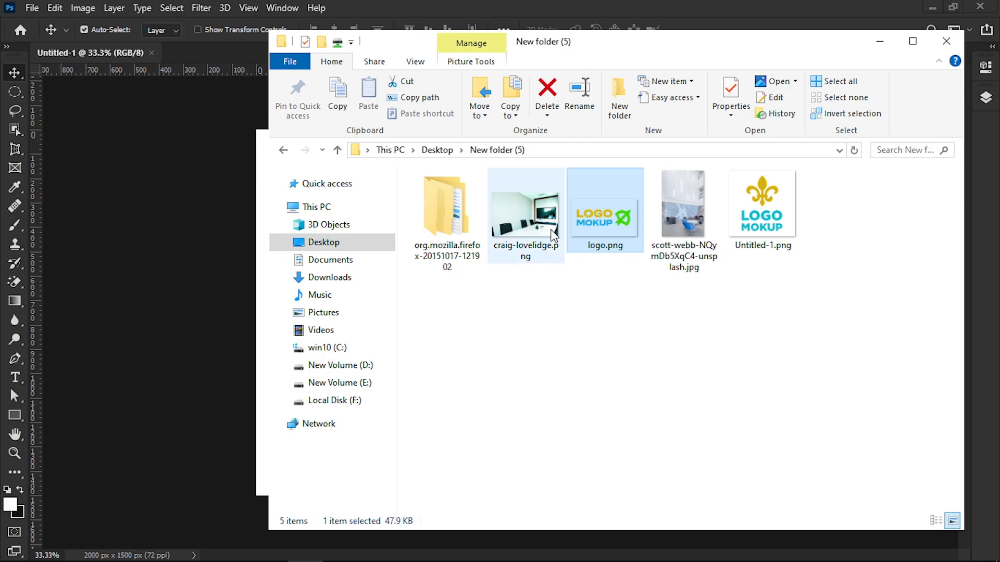
# Step: Place the scott-webb photo in the document and scale it to about 107% so the lounge wall and seating fill the canvas
pyautogui.moveTo(684, 214); pyautogui.dragTo(197, 297)
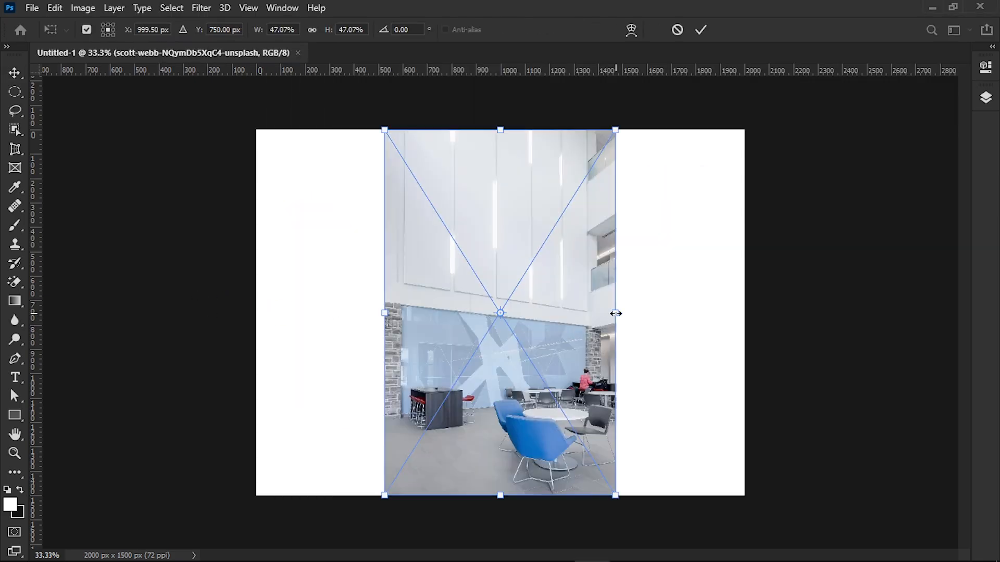
pyautogui.moveTo(615, 313); pyautogui.dragTo(746, 307)
pyautogui.moveTo(589, 342); pyautogui.dragTo(580, 212)
pyautogui.moveTo(746, 152); pyautogui.dragTo(768, 155)
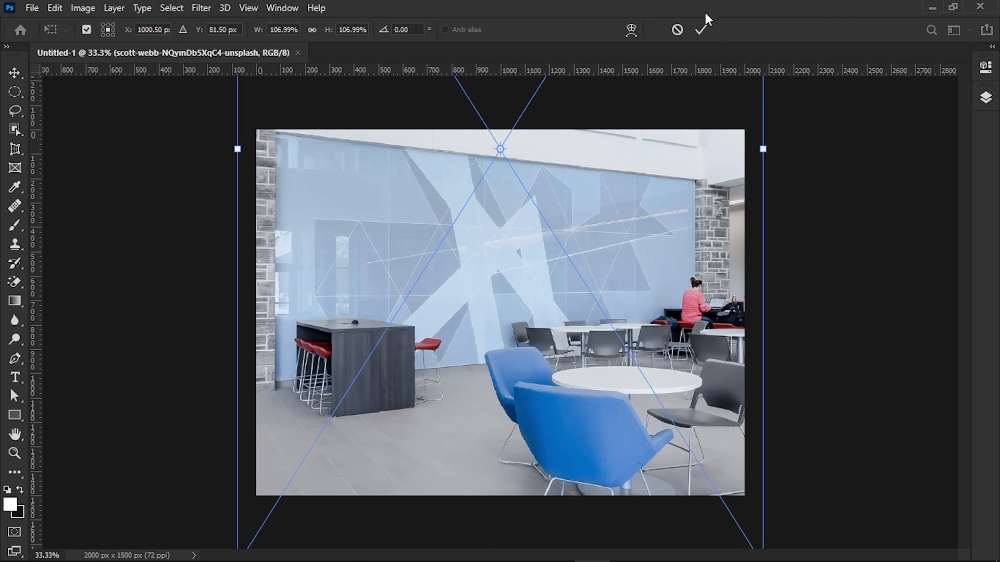
pyautogui.click(701, 29)
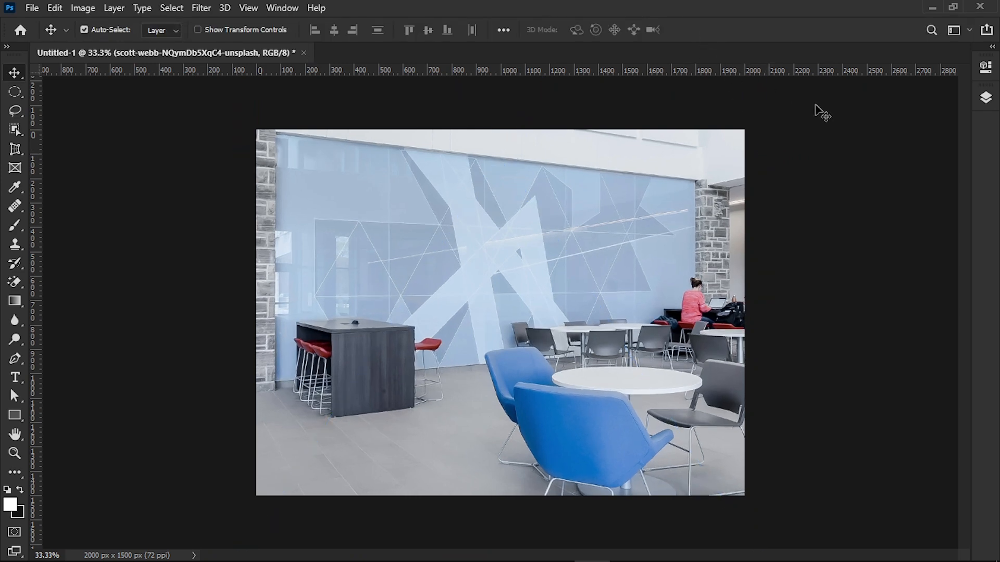
# Step: Add a dark blue Solid Color fill layer above the photo
pyautogui.click(983, 99)
pyautogui.moveTo(837, 211); pyautogui.dragTo(945, 527)
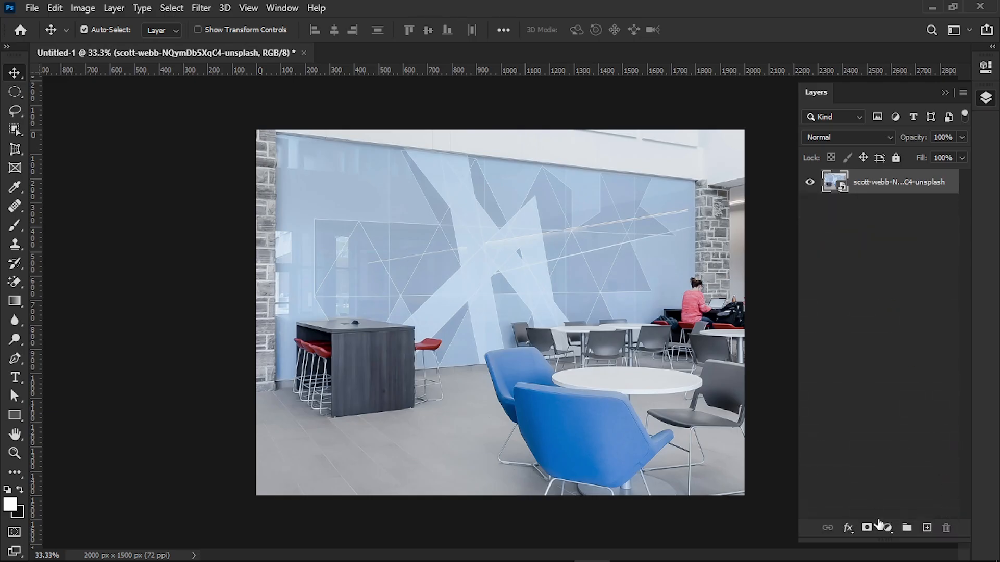
pyautogui.click(887, 527)
pyautogui.click(923, 272)
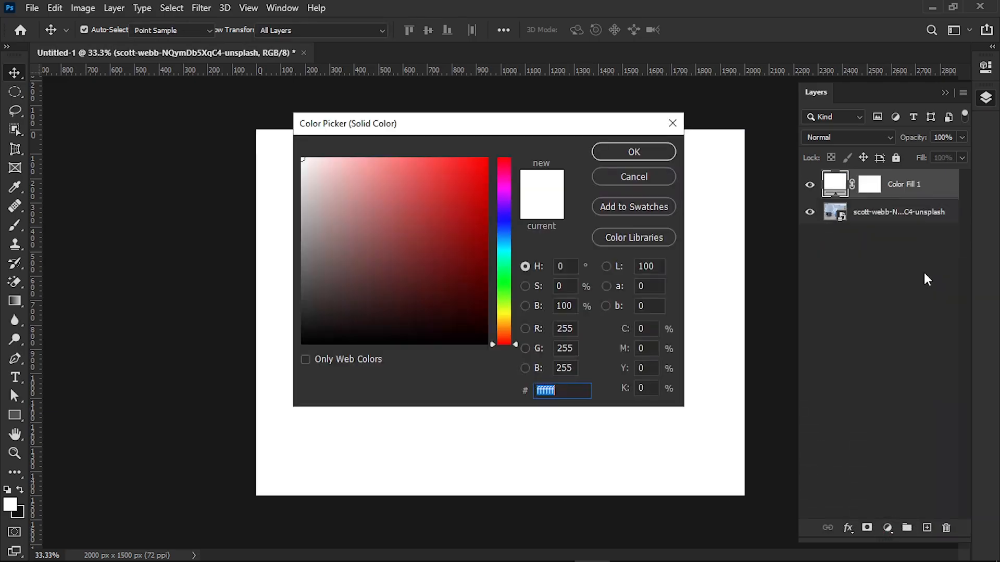
pyautogui.moveTo(504, 238); pyautogui.dragTo(504, 243)
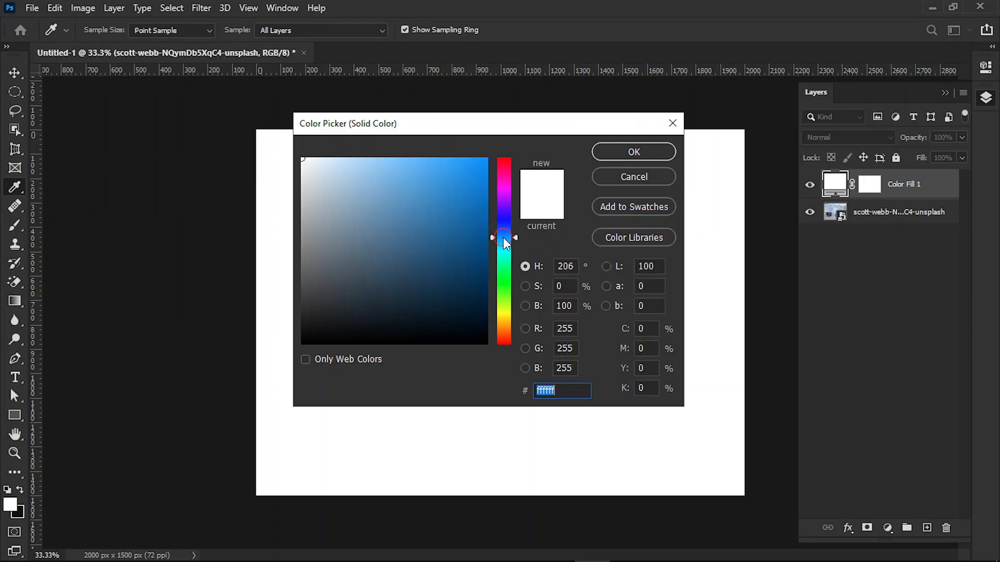
pyautogui.click(465, 300)
pyautogui.moveTo(464, 300); pyautogui.dragTo(462, 286)
pyautogui.click(634, 151)
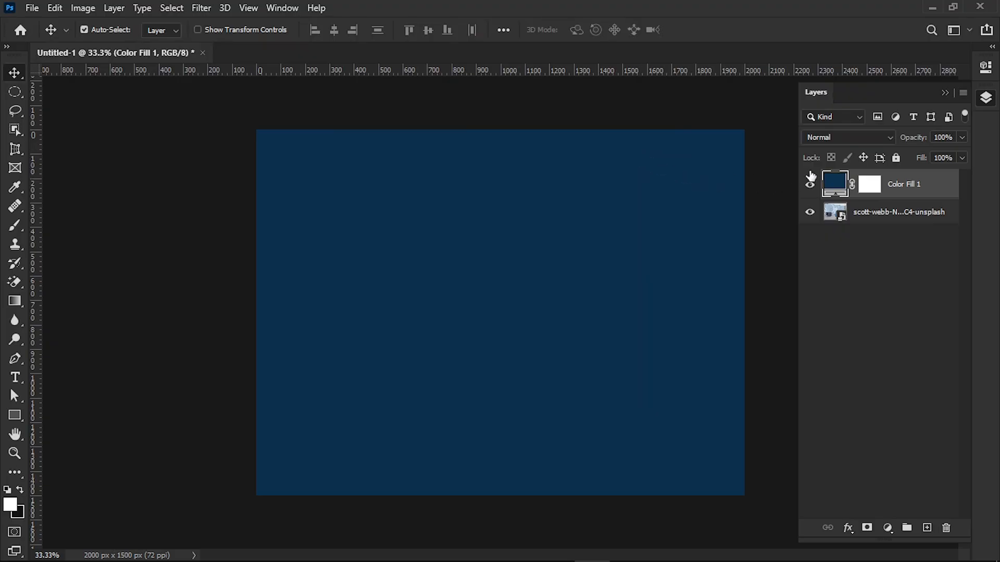
# Step: Set the colour fill layer's blend mode to Hard Light and its opacity to 71%
pyautogui.click(857, 138)
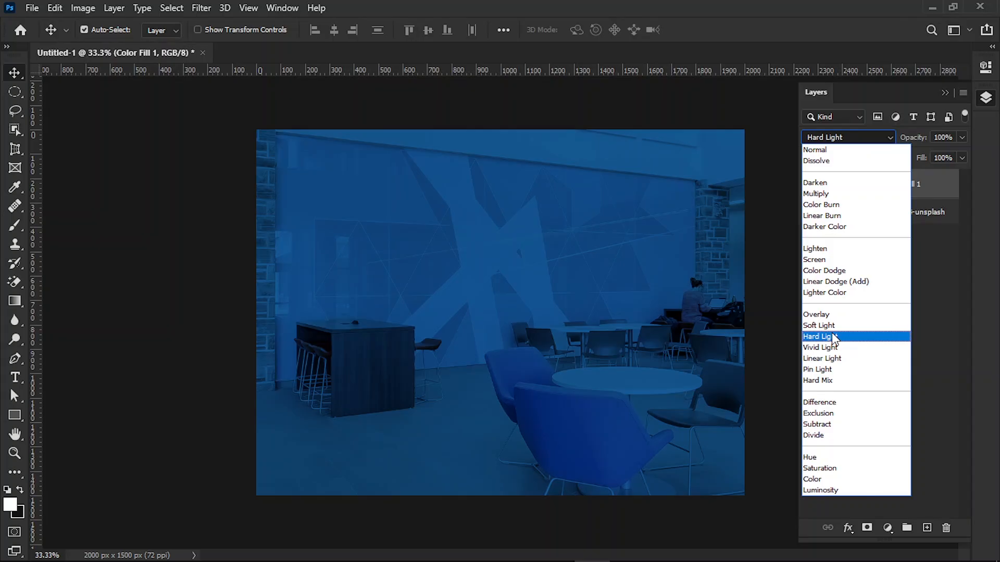
pyautogui.click(832, 337)
pyautogui.click(961, 138)
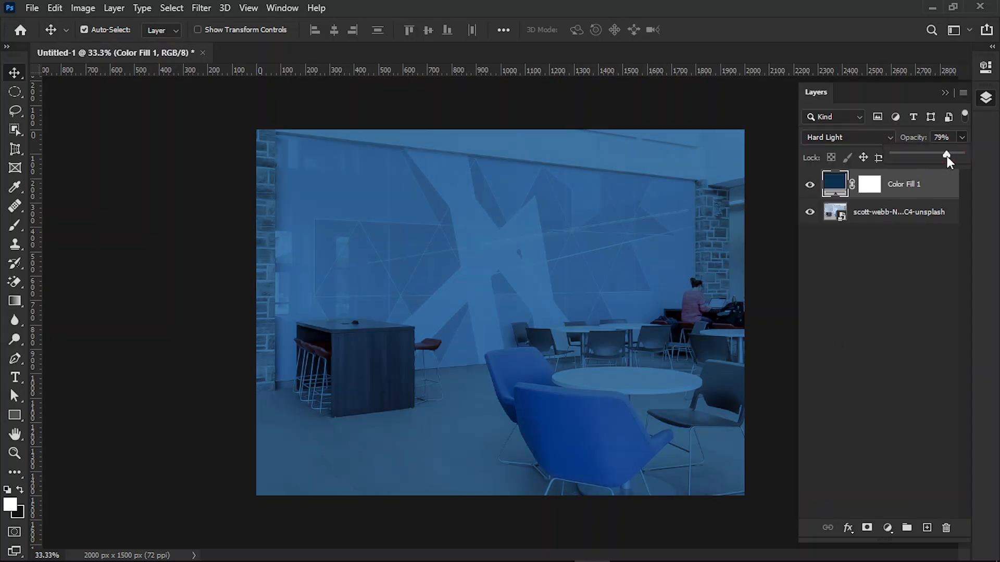
pyautogui.moveTo(947, 157)
pyautogui.mouseDown()
pyautogui.moveTo(917, 158)
pyautogui.moveTo(935, 157)
pyautogui.mouseUp()
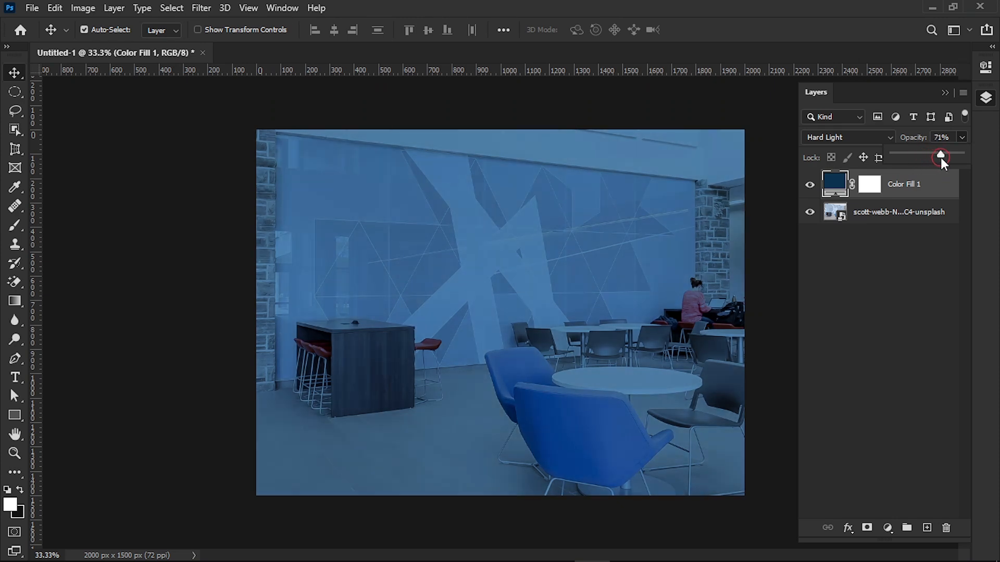
pyautogui.click(943, 93)
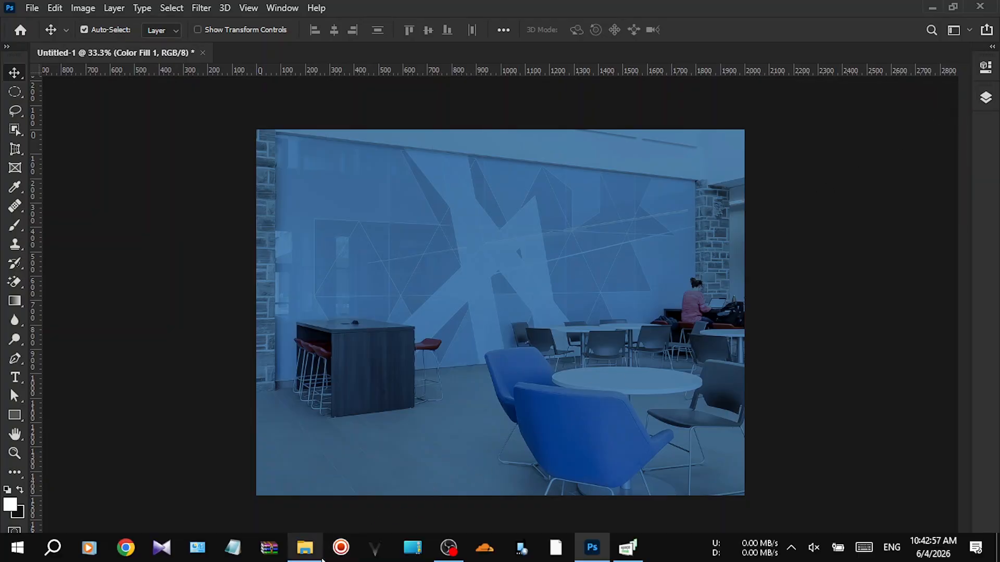
# Step: Place logo.png in the document and move it up over the wall
pyautogui.click(311, 557)
pyautogui.moveTo(603, 213); pyautogui.dragTo(243, 359)
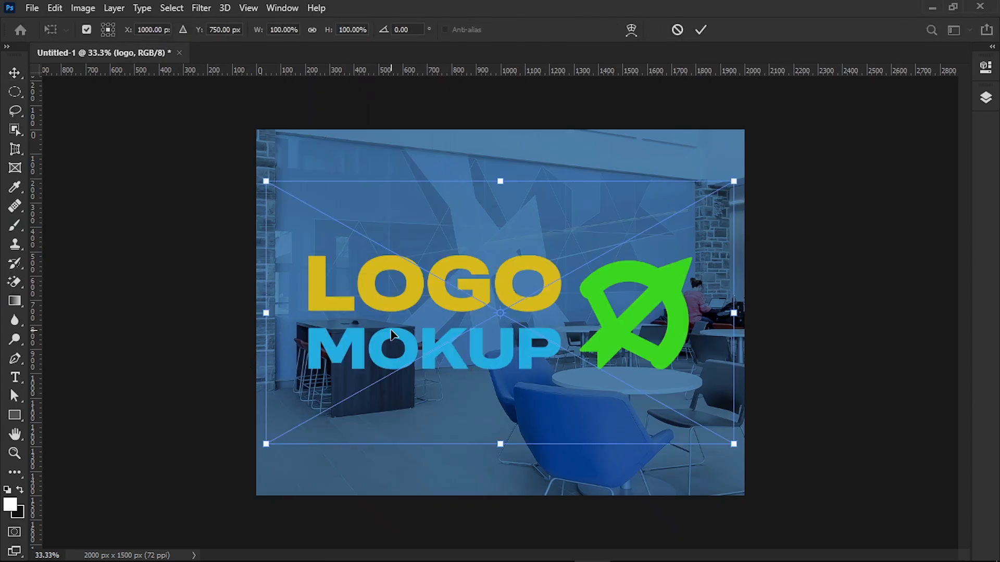
pyautogui.moveTo(461, 315); pyautogui.dragTo(473, 201)
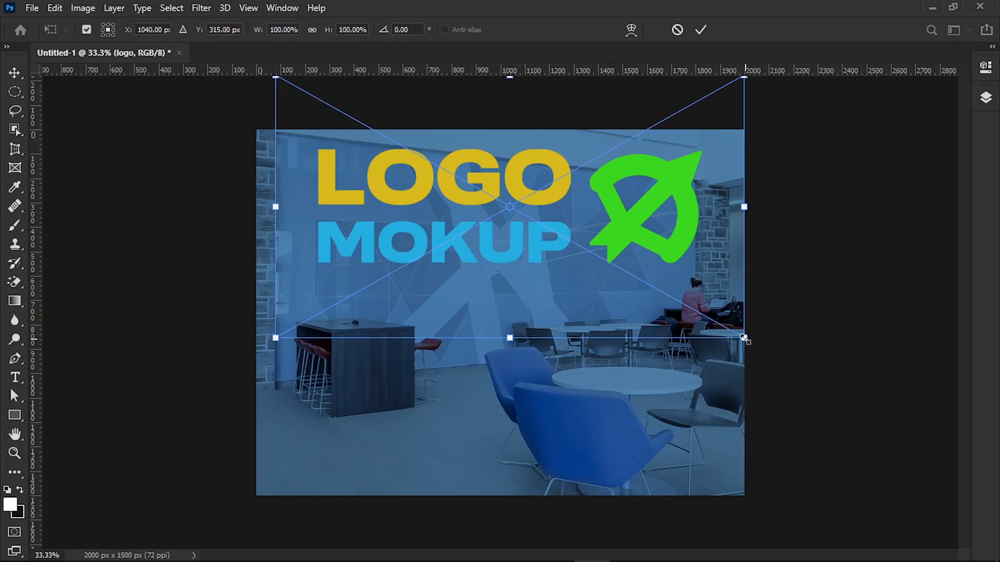
# Step: Distort the logo's four corners to follow the wall's perspective, reposition it on the wall and apply the transform
pyautogui.rightClick(623, 240)
pyautogui.click(647, 330)
pyautogui.moveTo(745, 344); pyautogui.dragTo(653, 306)
pyautogui.moveTo(745, 79); pyautogui.dragTo(655, 162)
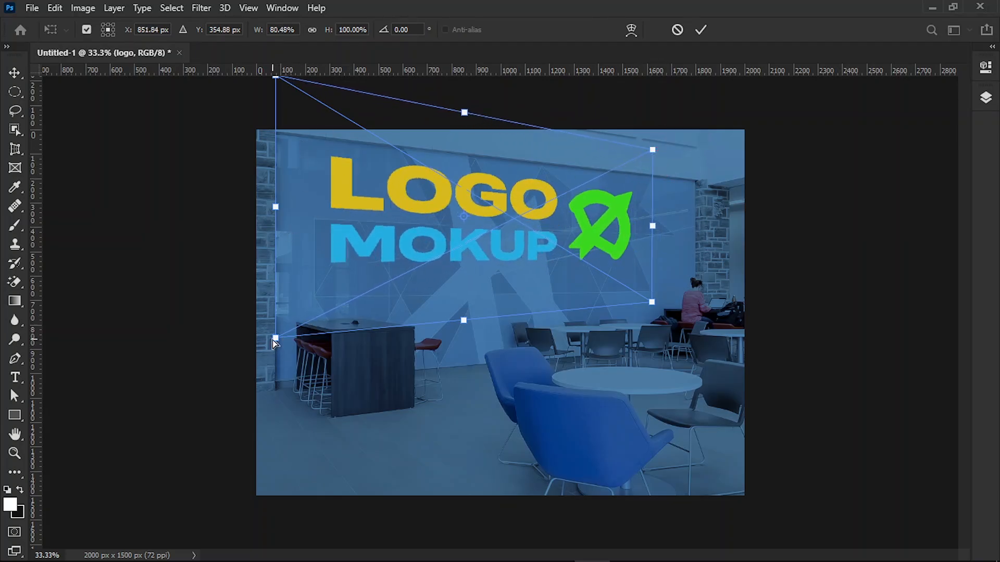
pyautogui.moveTo(273, 340); pyautogui.dragTo(320, 388)
pyautogui.moveTo(274, 83); pyautogui.dragTo(325, 82)
pyautogui.moveTo(487, 373); pyautogui.dragTo(484, 375)
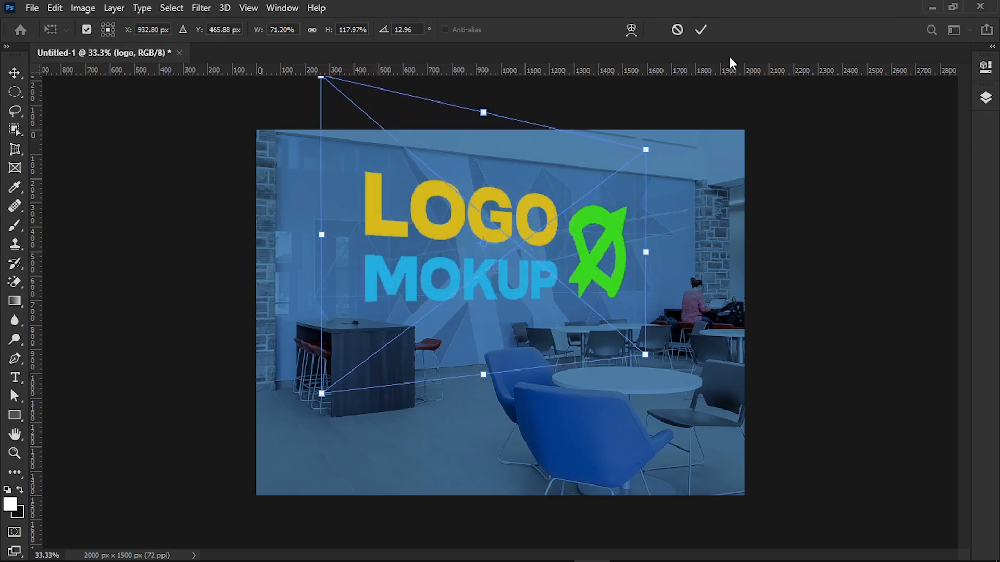
pyautogui.click(701, 30)
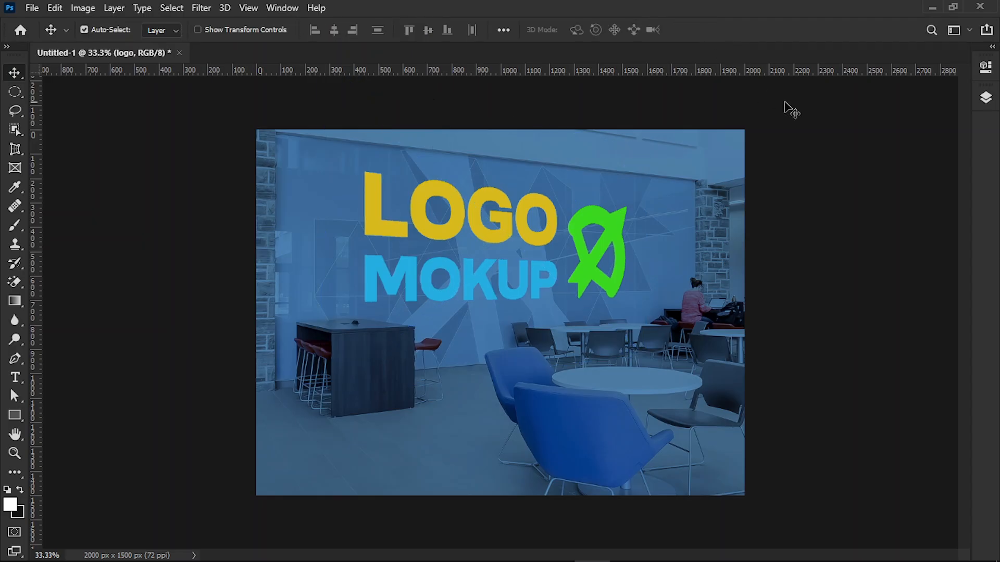
# Step: Group the colour fill and photo layers and name the group bg
pyautogui.click(985, 98)
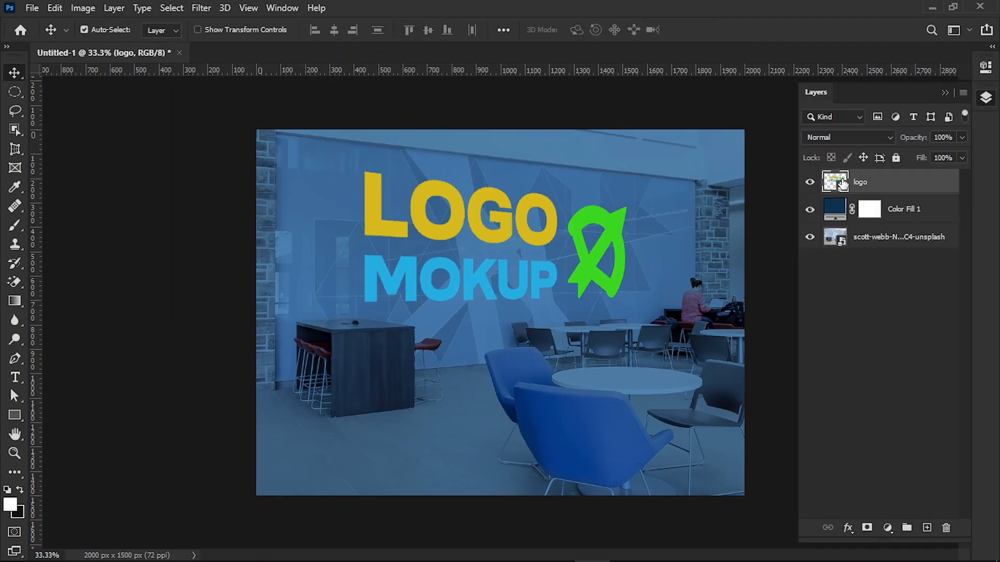
pyautogui.click(940, 211)
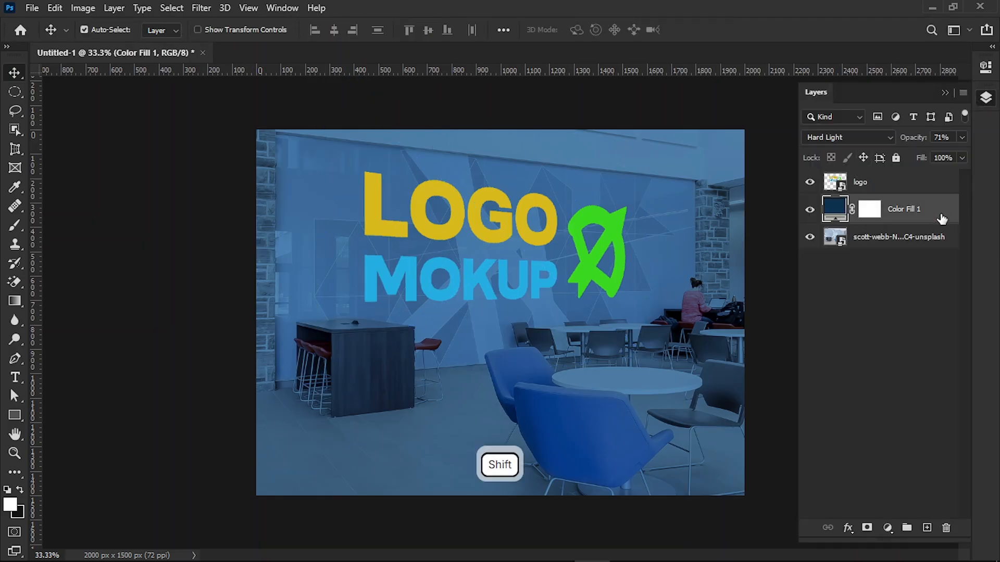
pyautogui.keyDown('shift'); pyautogui.click(942, 238); pyautogui.keyUp('shift')
pyautogui.click(906, 528)
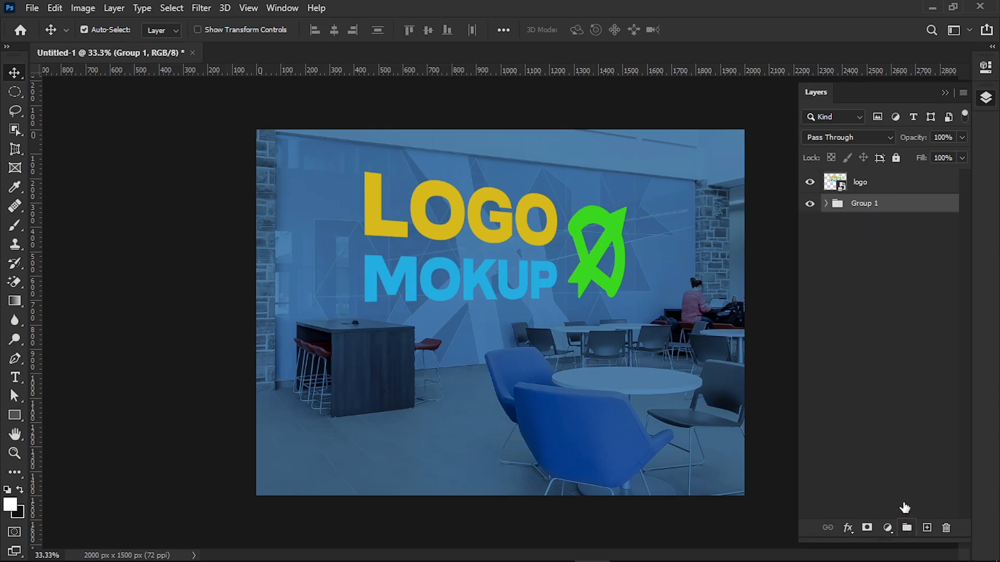
pyautogui.write('bg')
pyautogui.click(854, 223)
# Step: Add a Color Overlay in dark grey 1a1a1a to the logo layer
pyautogui.click(832, 183)
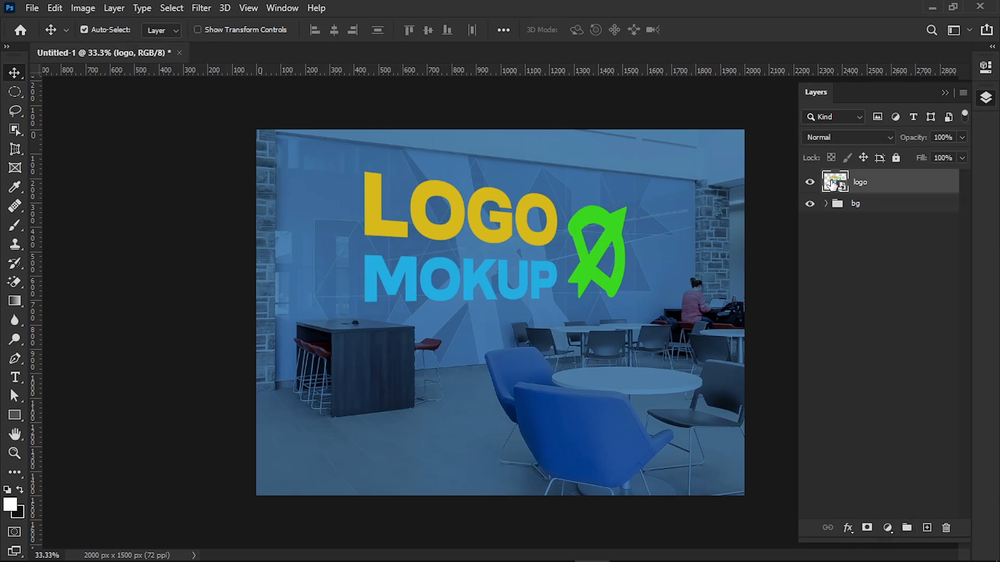
pyautogui.click(845, 528)
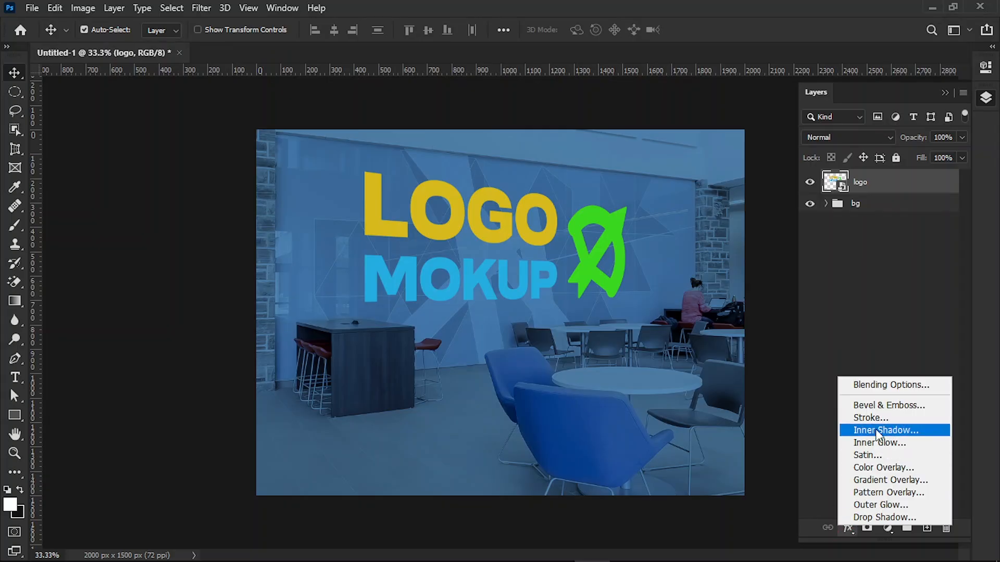
pyautogui.click(880, 382)
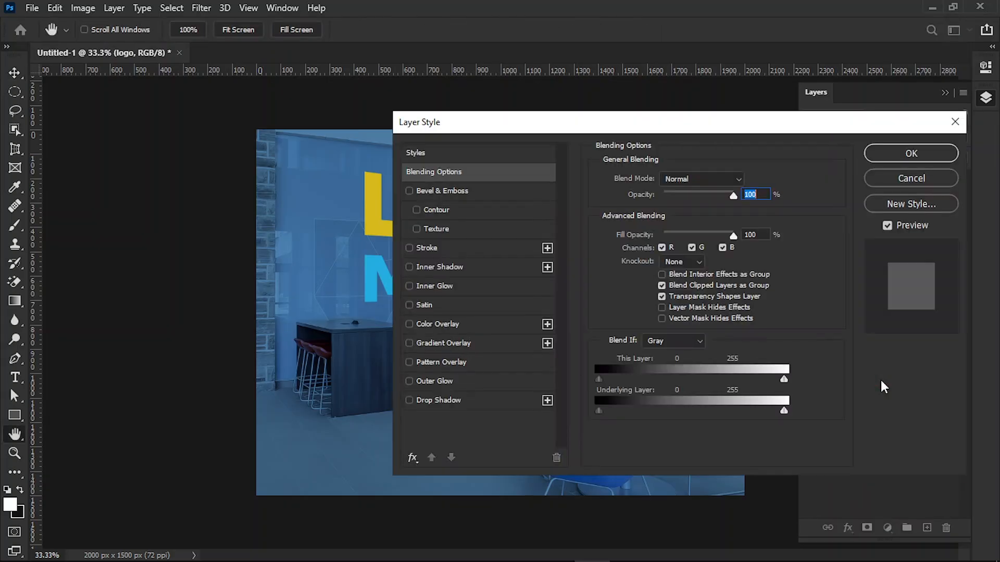
pyautogui.moveTo(714, 125); pyautogui.dragTo(803, 86)
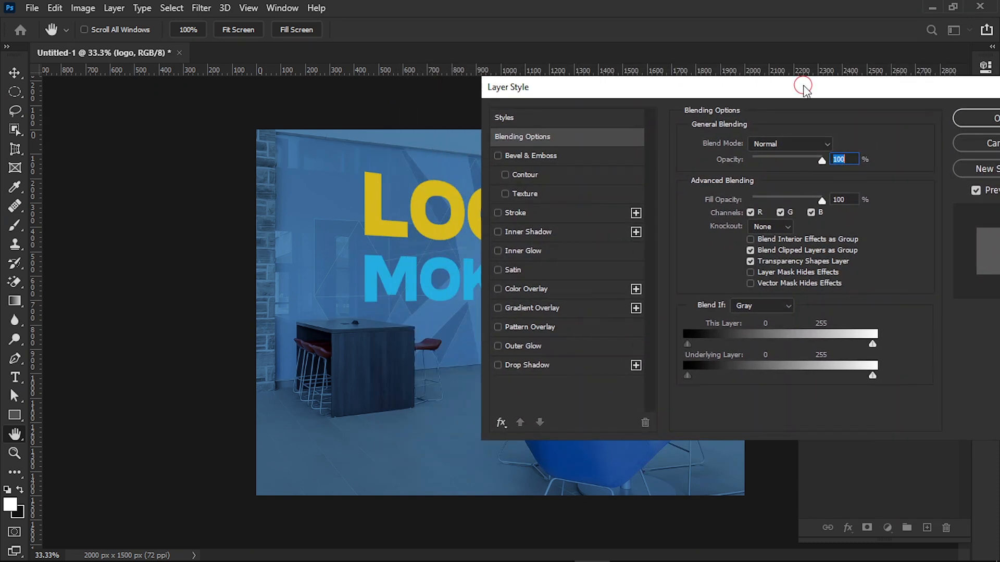
pyautogui.click(557, 288)
pyautogui.click(836, 147)
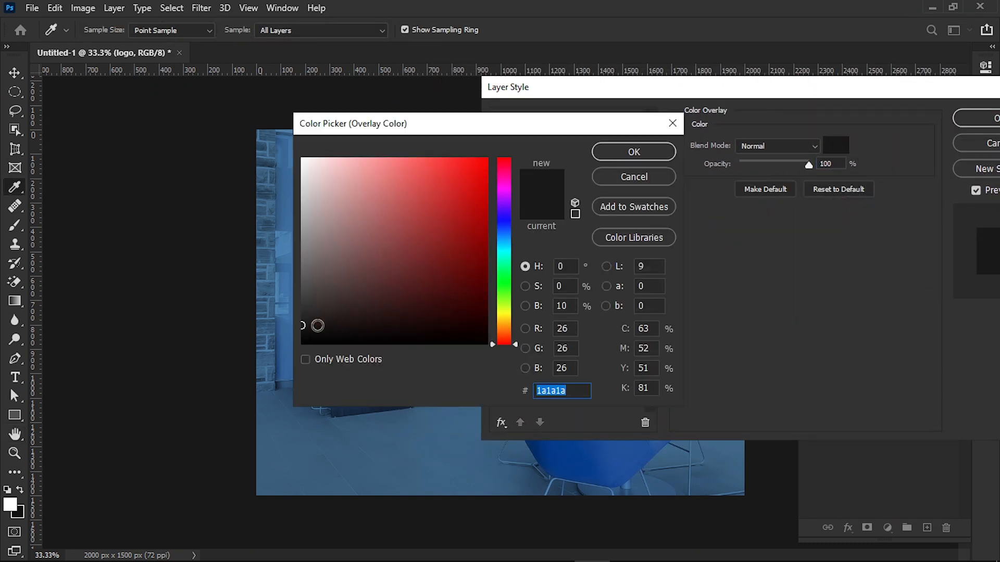
pyautogui.click(634, 151)
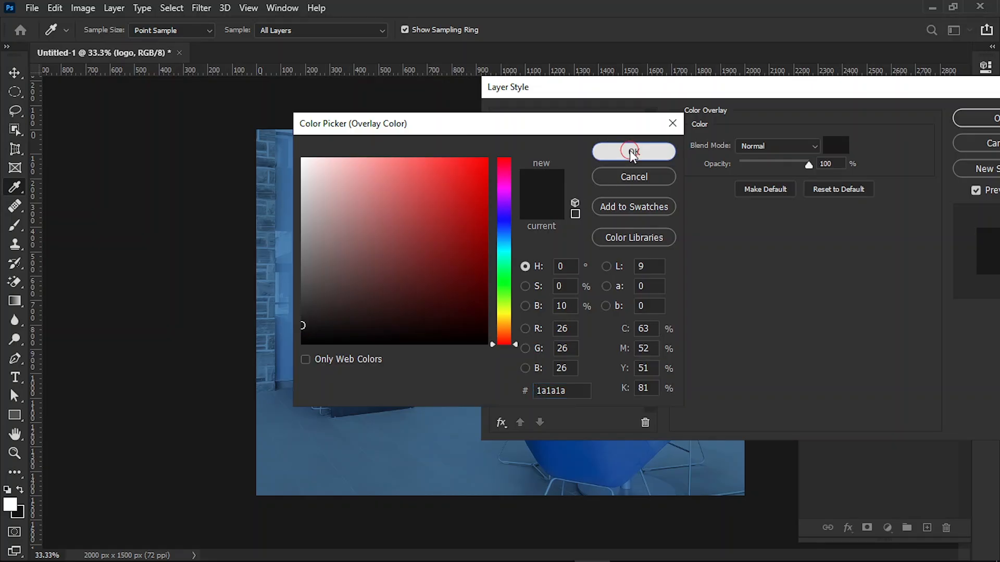
# Step: Add a Drop Shadow to the logo with 65% opacity, 30° angle, 8 px distance and 22 px size
pyautogui.click(553, 366)
pyautogui.click(823, 347)
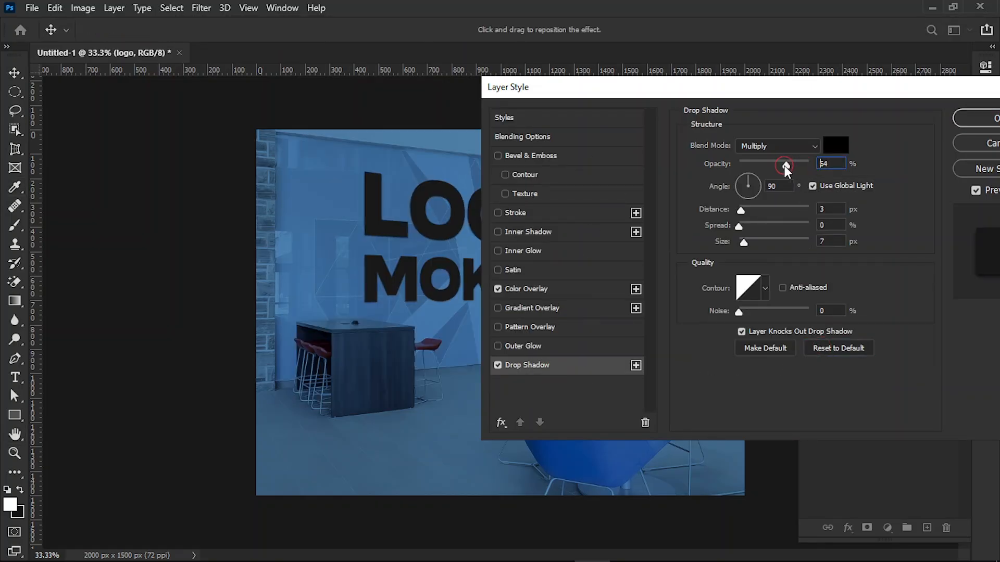
pyautogui.moveTo(781, 165); pyautogui.dragTo(784, 165)
pyautogui.click(761, 196)
pyautogui.write('30')
pyautogui.moveTo(739, 211); pyautogui.dragTo(750, 243)
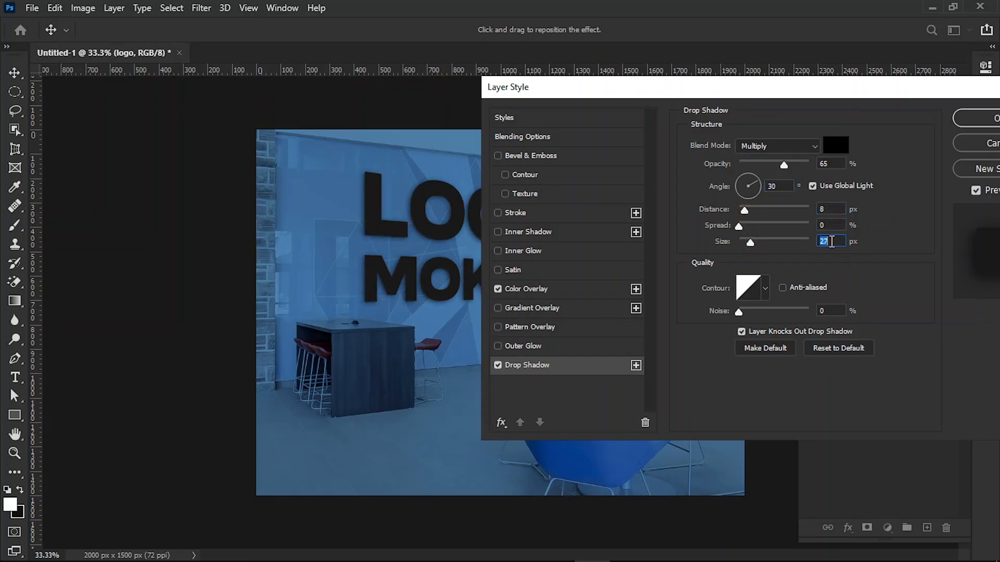
pyautogui.write('22')
pyautogui.moveTo(745, 97); pyautogui.dragTo(609, 123)
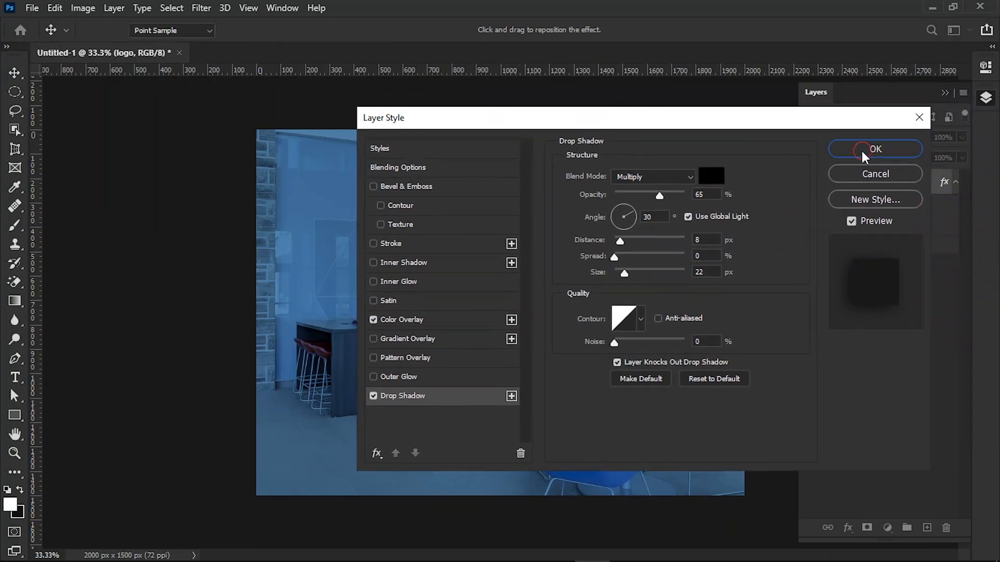
pyautogui.click(861, 148)
# Step: Apply the Wind filter to the logo layer with the Blast method from the right, and collapse the layer's effects list
pyautogui.click(15, 453)
pyautogui.moveTo(422, 240); pyautogui.dragTo(252, 241)
pyautogui.press('v')
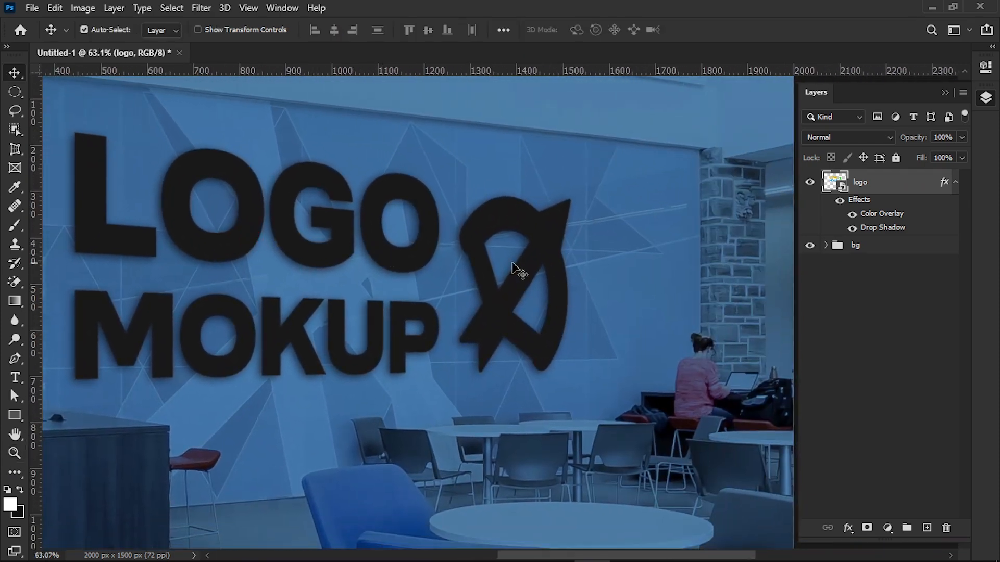
pyautogui.click(201, 8)
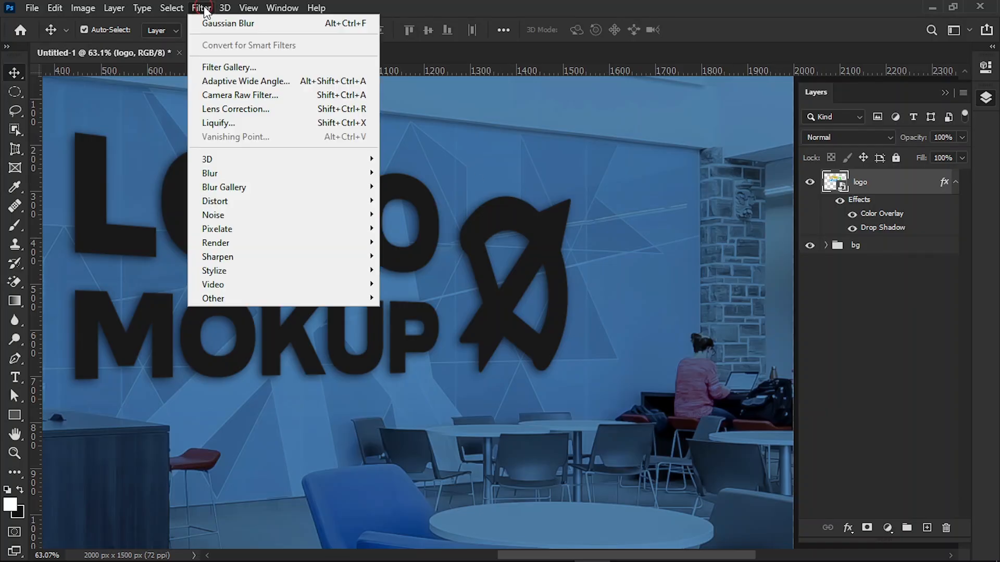
pyautogui.moveTo(308, 271)
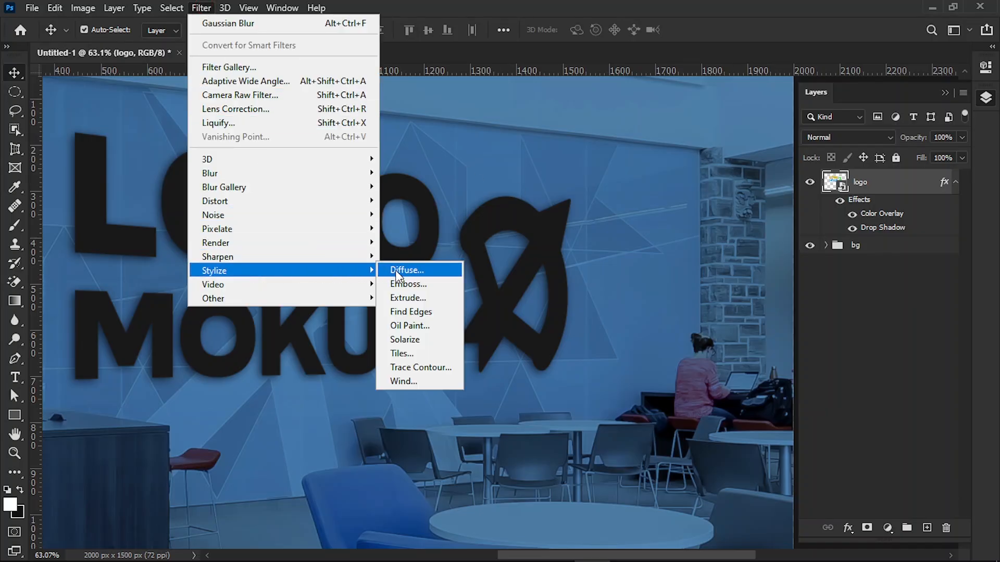
pyautogui.click(414, 380)
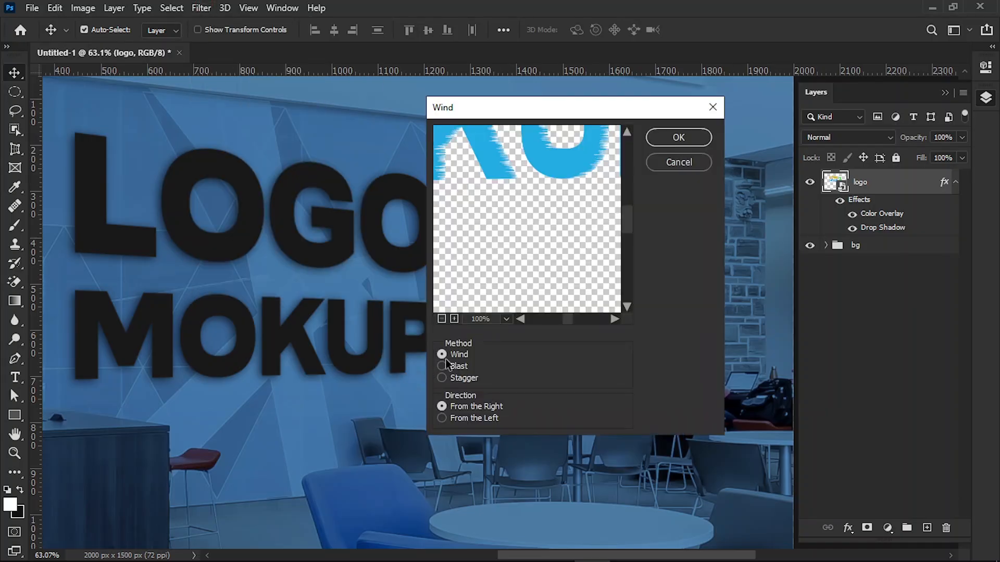
pyautogui.click(455, 371)
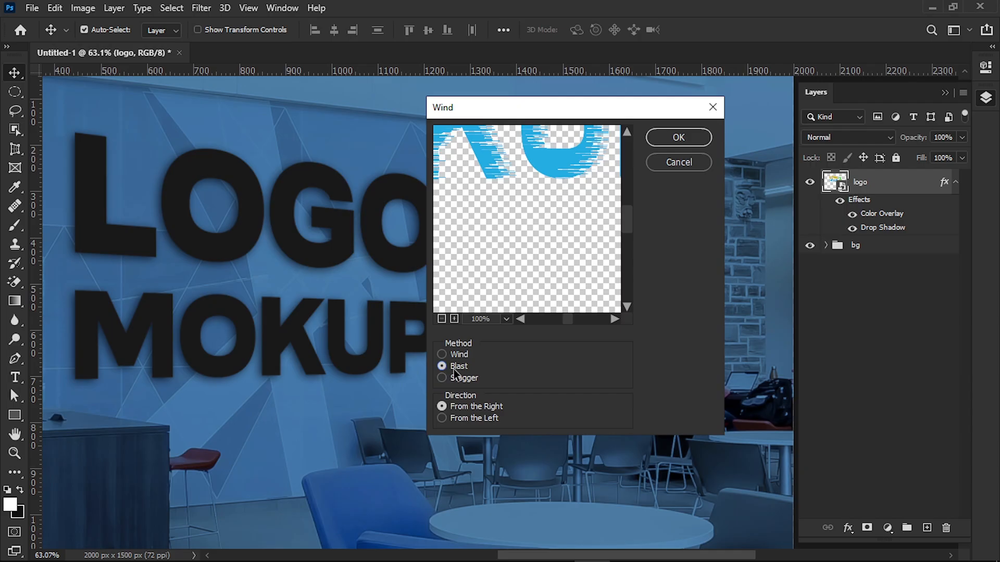
pyautogui.click(678, 137)
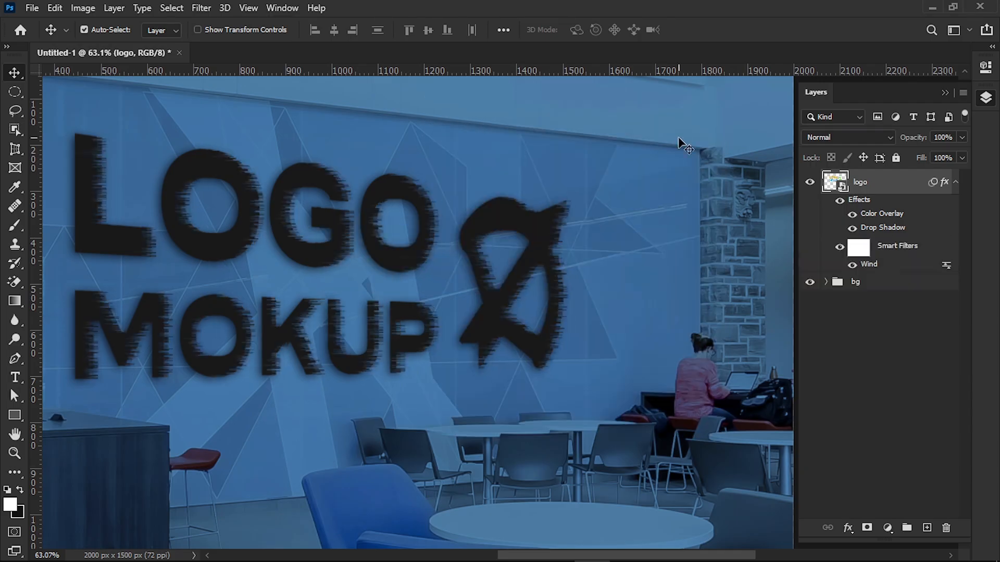
pyautogui.click(955, 182)
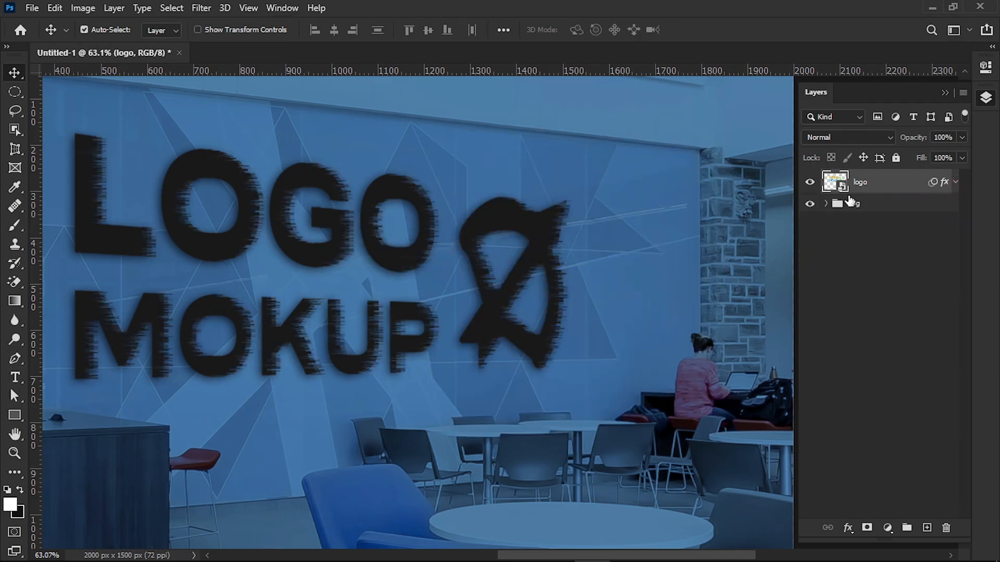
# Step: Duplicate the logo layer and set the copy's Drop Shadow to 55% opacity, 29 px distance, 18 px size and 17% noise
pyautogui.moveTo(834, 189); pyautogui.dragTo(927, 525)
pyautogui.click(956, 182)
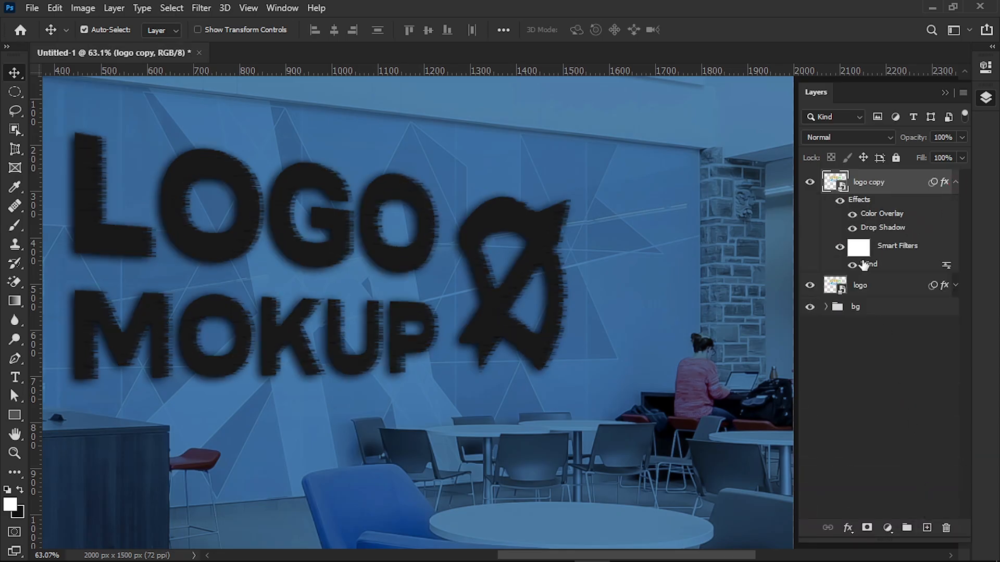
pyautogui.doubleClick(867, 229)
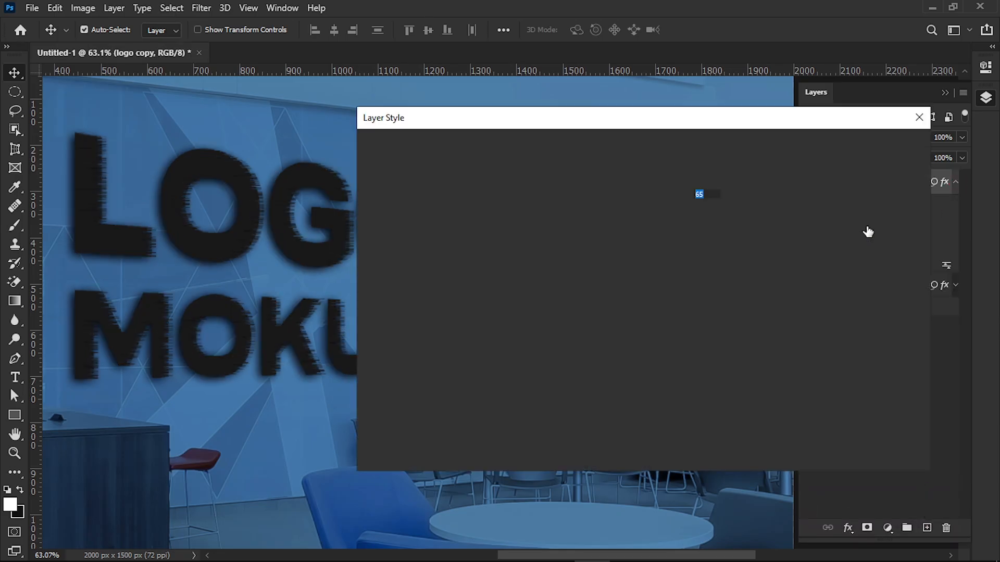
pyautogui.moveTo(691, 126); pyautogui.dragTo(678, 106)
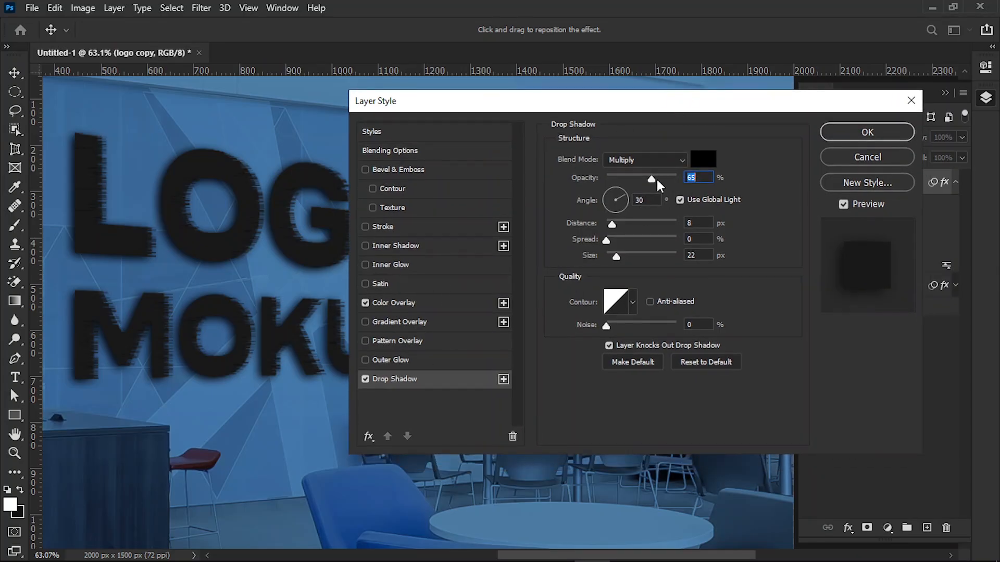
pyautogui.moveTo(652, 179); pyautogui.dragTo(645, 180)
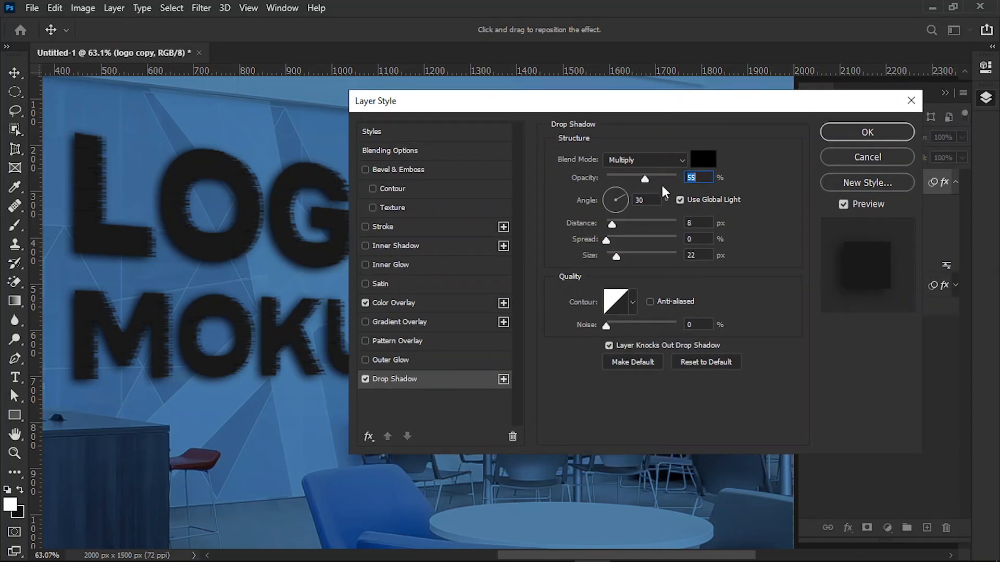
pyautogui.moveTo(611, 225); pyautogui.dragTo(614, 258)
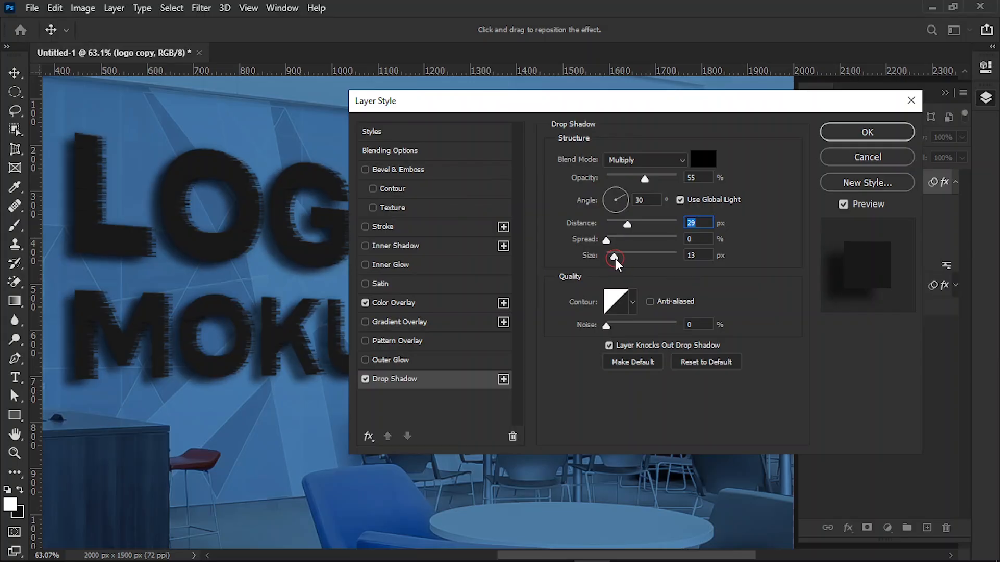
pyautogui.click(691, 256)
pyautogui.write('18')
pyautogui.moveTo(617, 328); pyautogui.dragTo(619, 327)
pyautogui.click(858, 133)
pyautogui.click(955, 183)
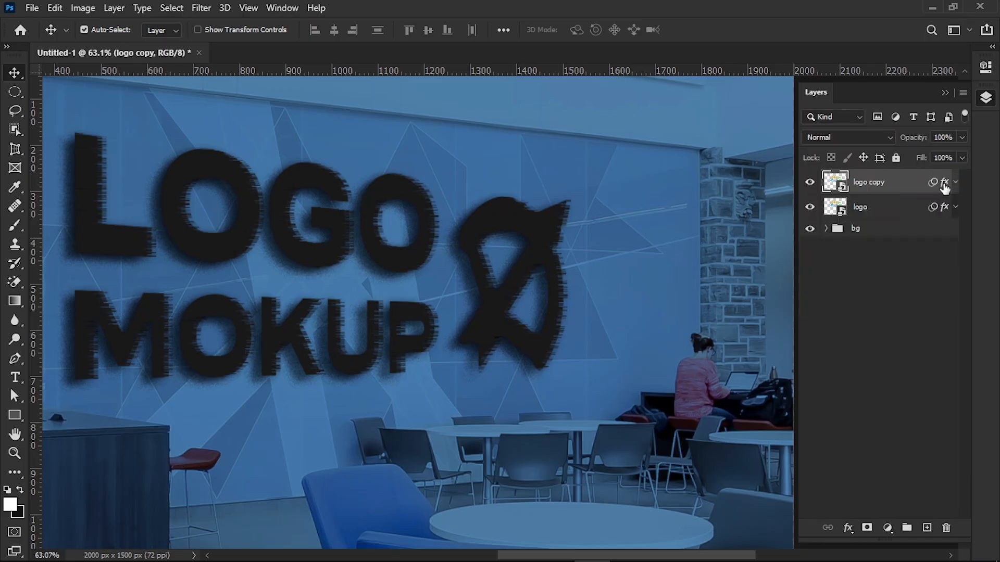
# Step: Duplicate the topmost logo copy and set its Drop Shadow to 75% opacity, 5 px distance, 16 px size and 0% noise
pyautogui.moveTo(836, 185); pyautogui.dragTo(889, 430)
pyautogui.moveTo(919, 520); pyautogui.dragTo(927, 527)
pyautogui.click(955, 181)
pyautogui.click(869, 228)
pyautogui.doubleClick(871, 229)
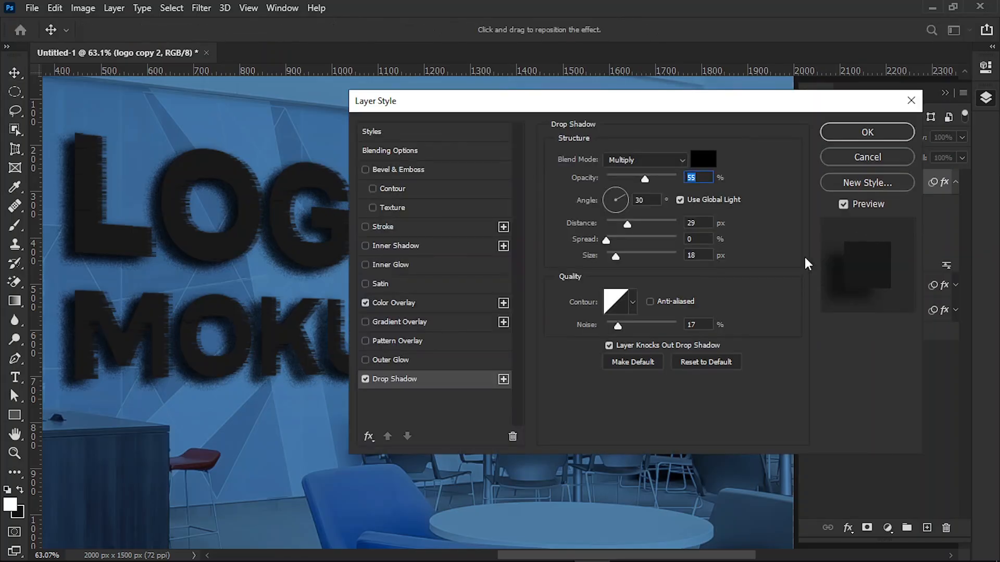
pyautogui.moveTo(623, 324); pyautogui.dragTo(596, 337)
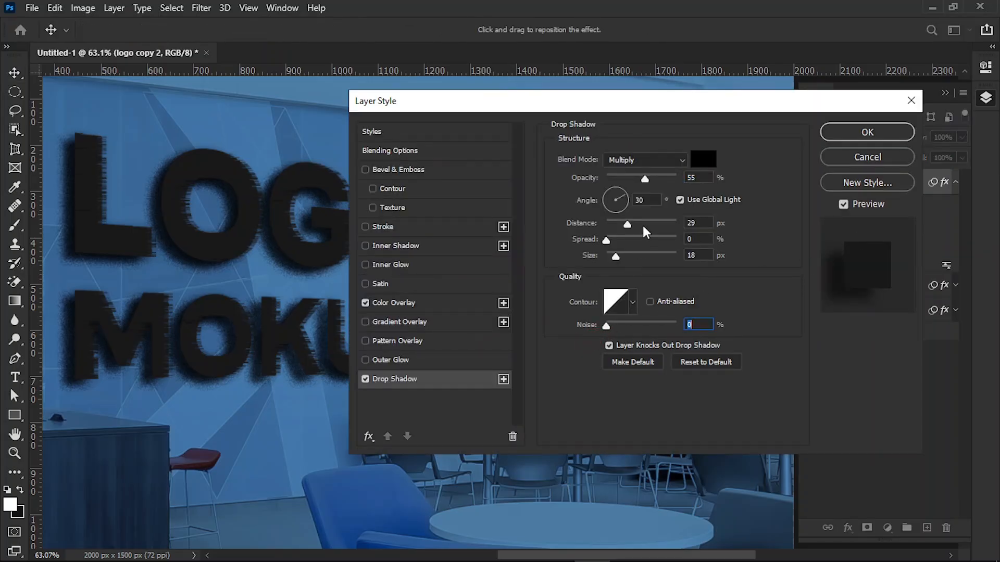
pyautogui.moveTo(647, 178); pyautogui.dragTo(660, 178)
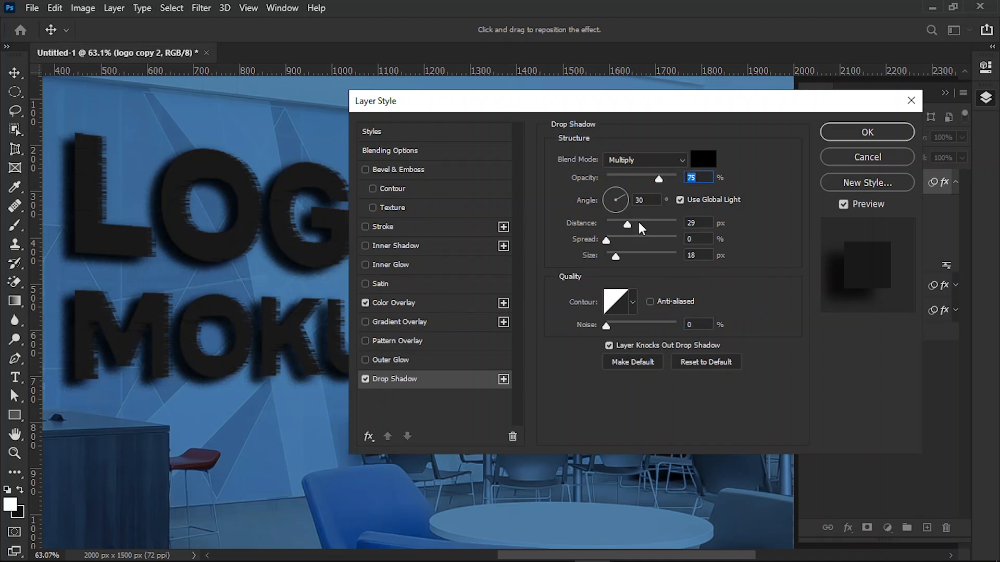
pyautogui.click(687, 224)
pyautogui.write('5')
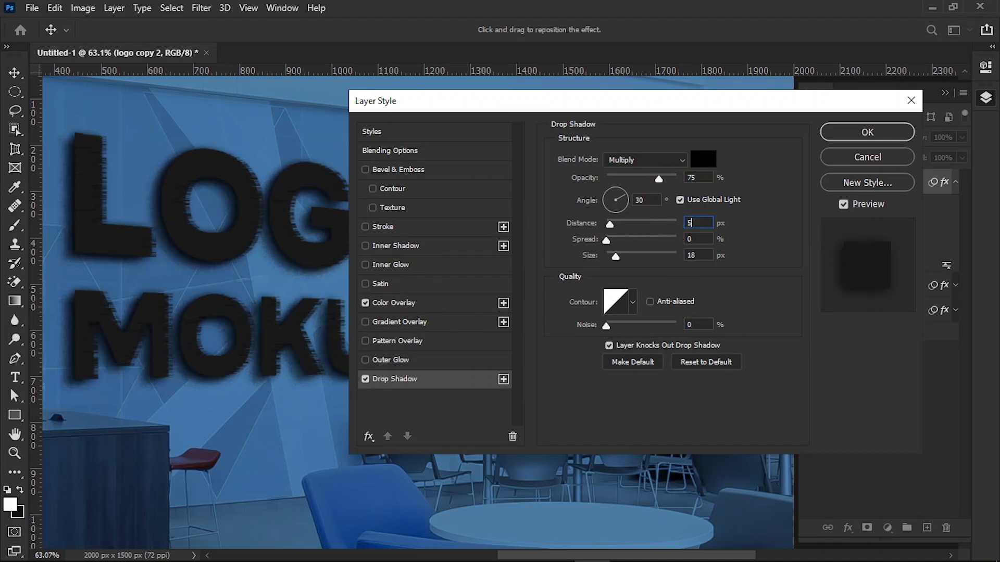
pyautogui.click(698, 254)
pyautogui.write('16')
pyautogui.click(858, 132)
pyautogui.click(956, 182)
# Step: Duplicate logo copy 2 and set the new copy's Drop Shadow to 100% opacity and 7% spread
pyautogui.click(841, 203)
pyautogui.moveTo(843, 210); pyautogui.dragTo(926, 527)
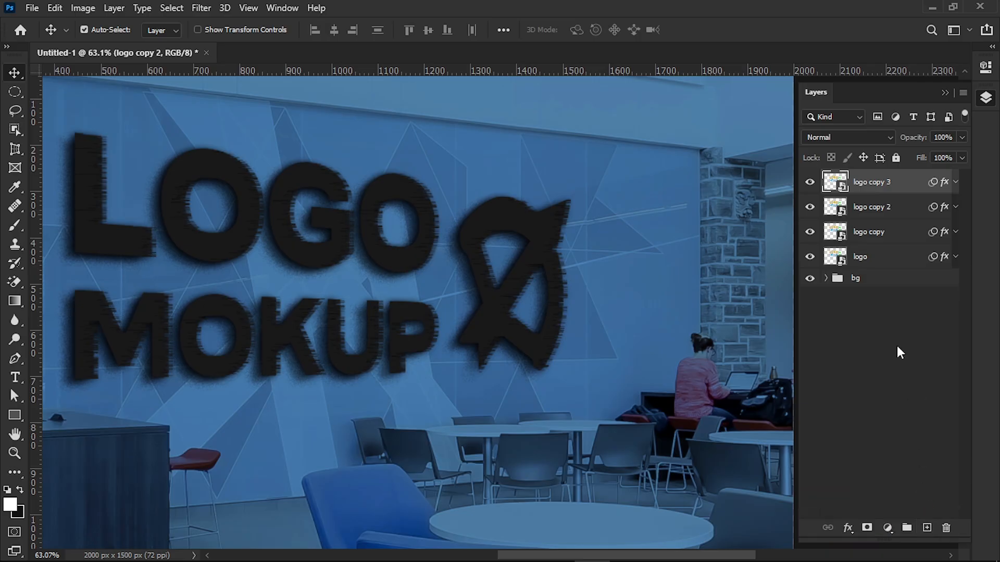
pyautogui.click(956, 182)
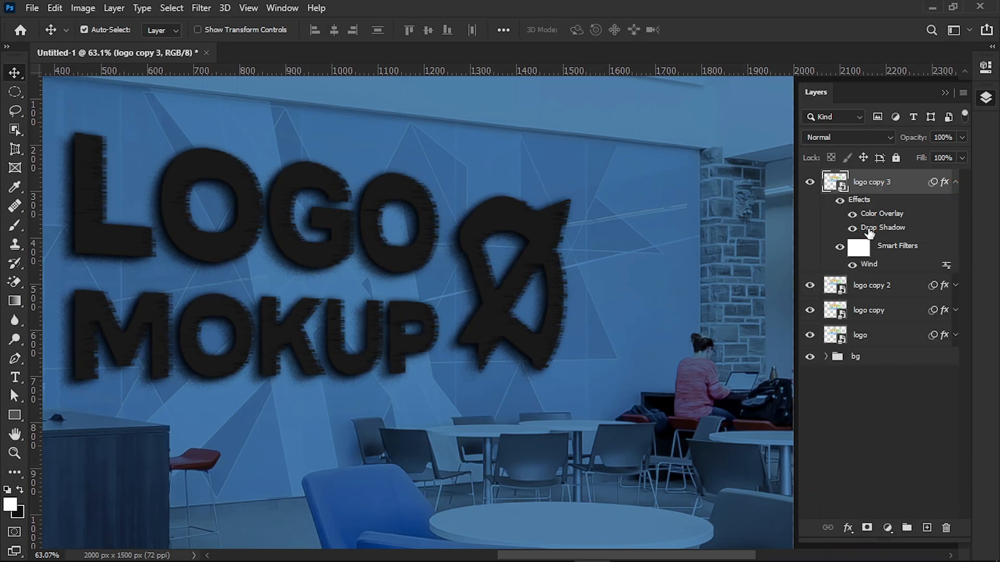
pyautogui.doubleClick(857, 228)
pyautogui.click(698, 238)
pyautogui.write('7')
pyautogui.moveTo(661, 179); pyautogui.dragTo(700, 179)
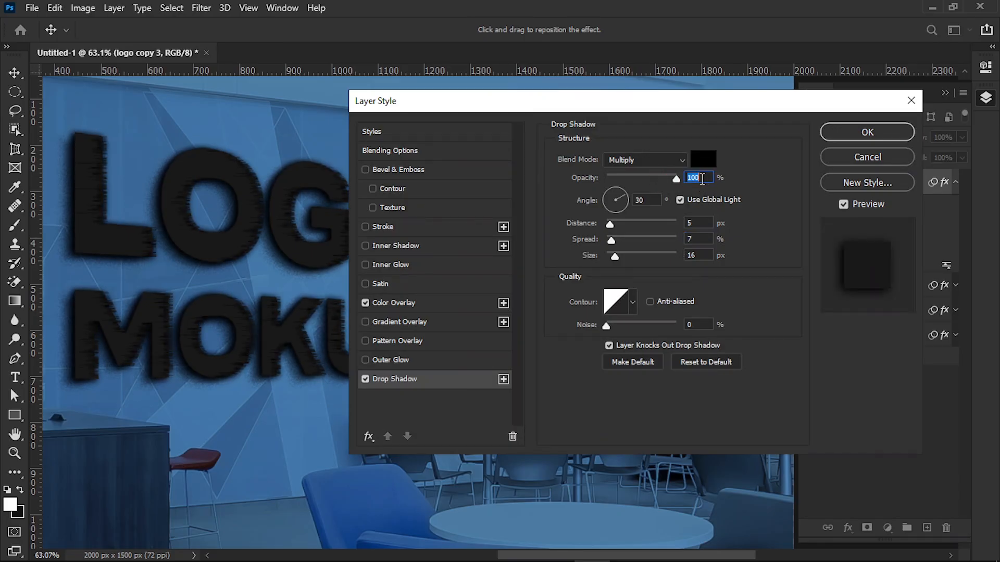
pyautogui.click(872, 131)
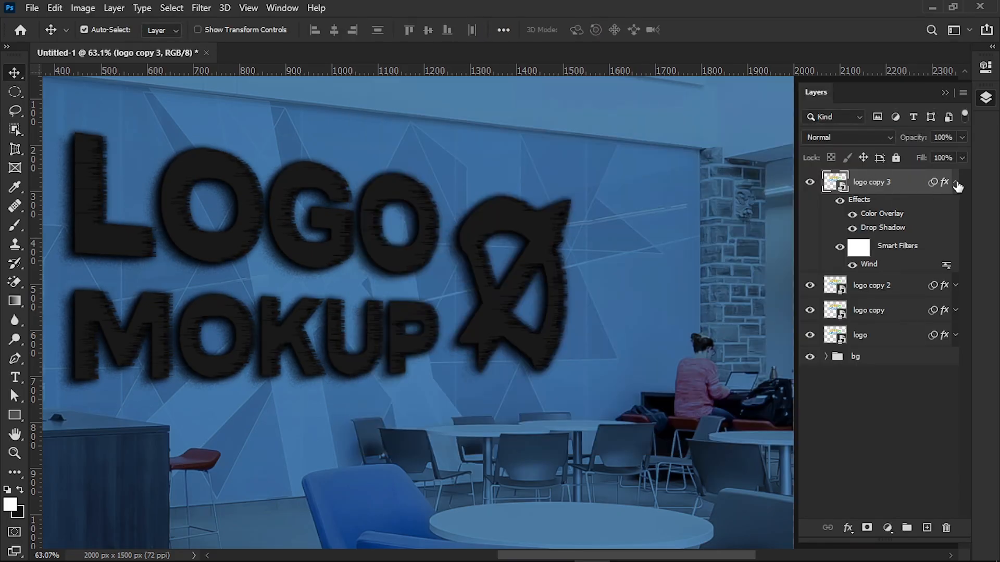
pyautogui.click(956, 183)
# Step: Duplicate logo copy 3, then group the four logo layers beneath the new copy and name the group shadow
pyautogui.moveTo(833, 188); pyautogui.dragTo(927, 527)
pyautogui.click(903, 207)
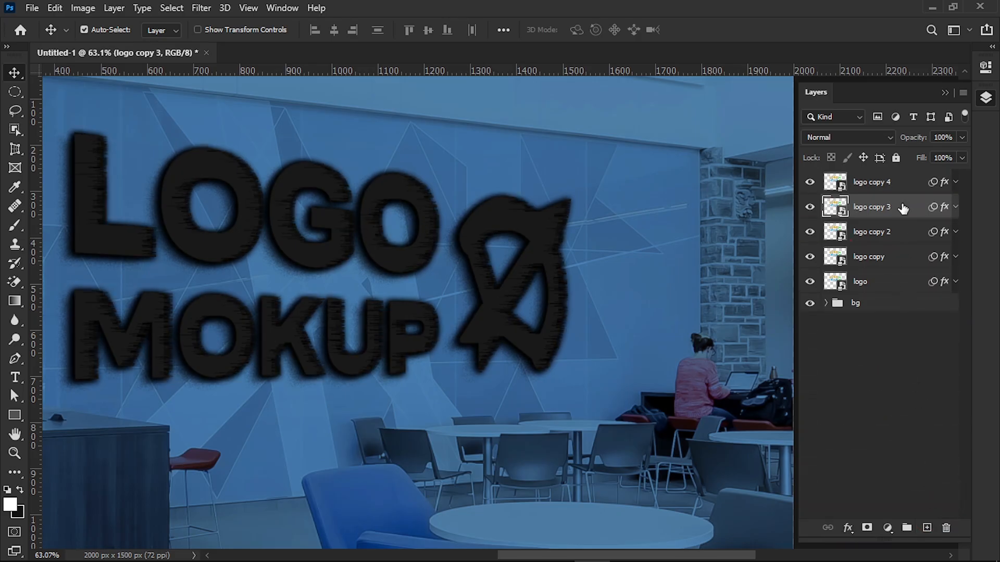
pyautogui.keyDown('shift'); pyautogui.click(895, 281); pyautogui.keyUp('shift')
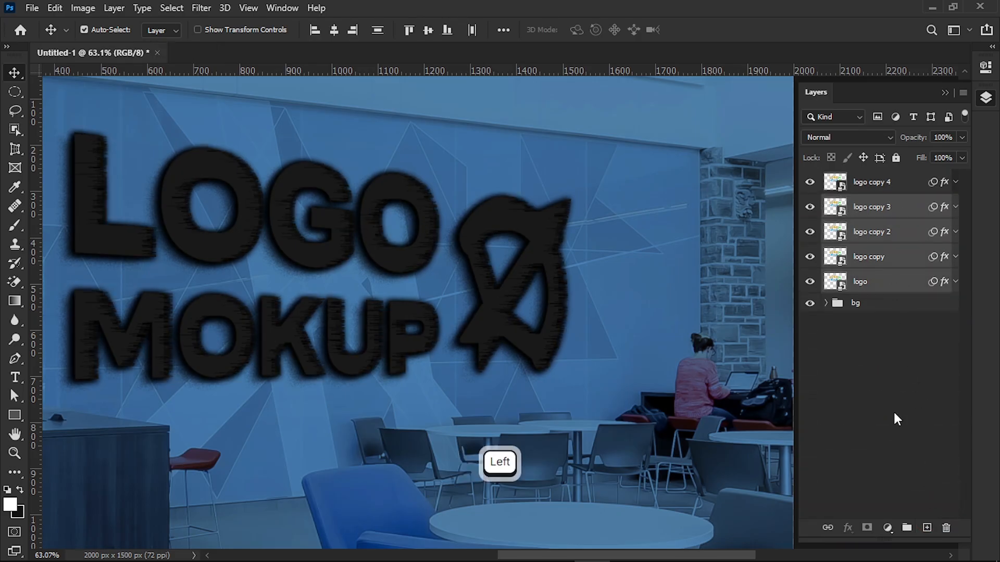
pyautogui.click(906, 529)
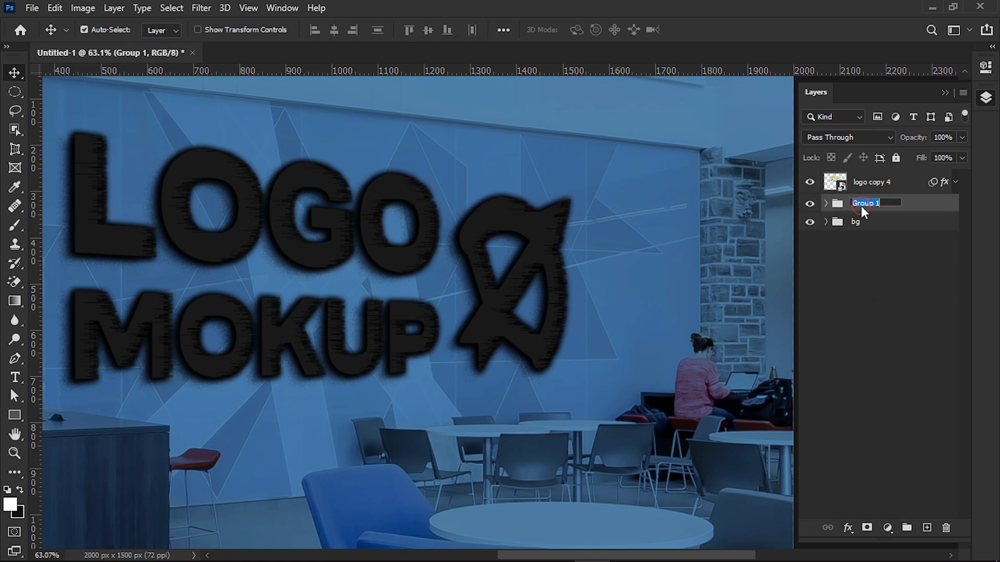
pyautogui.write('shadow')
pyautogui.click(867, 289)
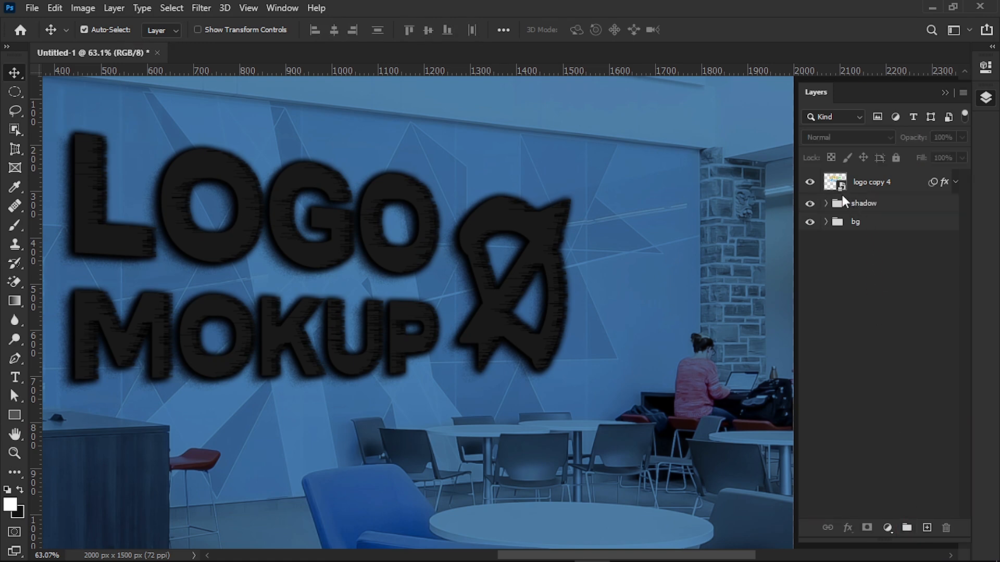
# Step: Delete the Wind filter from logo copy 4 and hide its Color Overlay
pyautogui.click(956, 182)
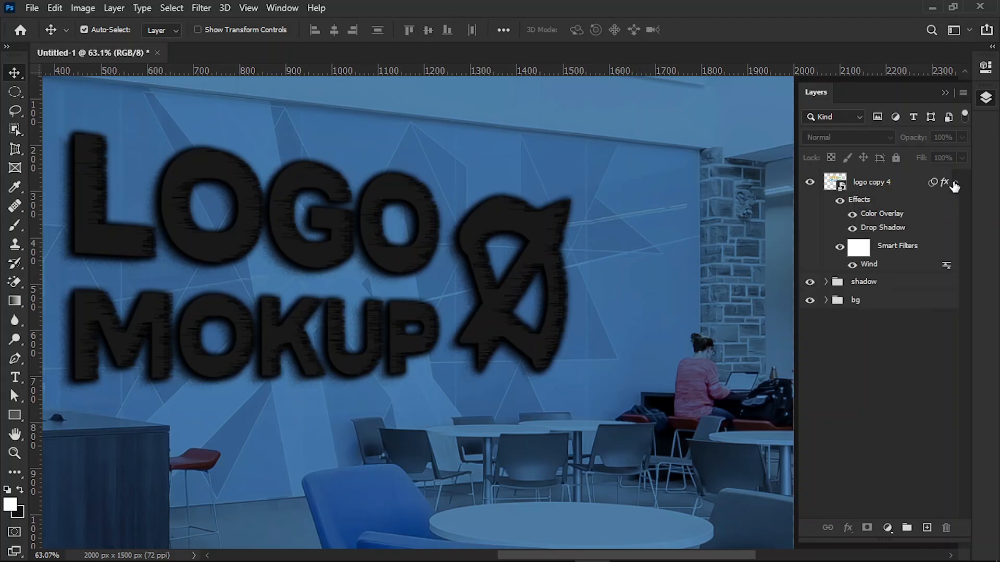
pyautogui.moveTo(868, 264); pyautogui.dragTo(946, 527)
pyautogui.click(852, 214)
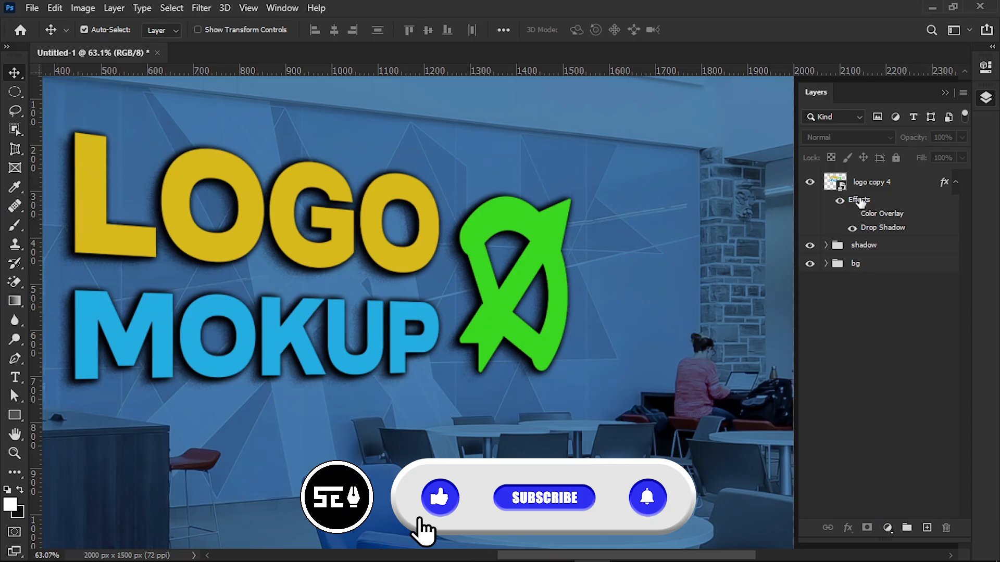
# Step: Add a default Bevel & Emboss to logo copy 4 with a 0° angle, 0% highlight opacity and 75% shadow opacity
pyautogui.doubleClick(859, 208)
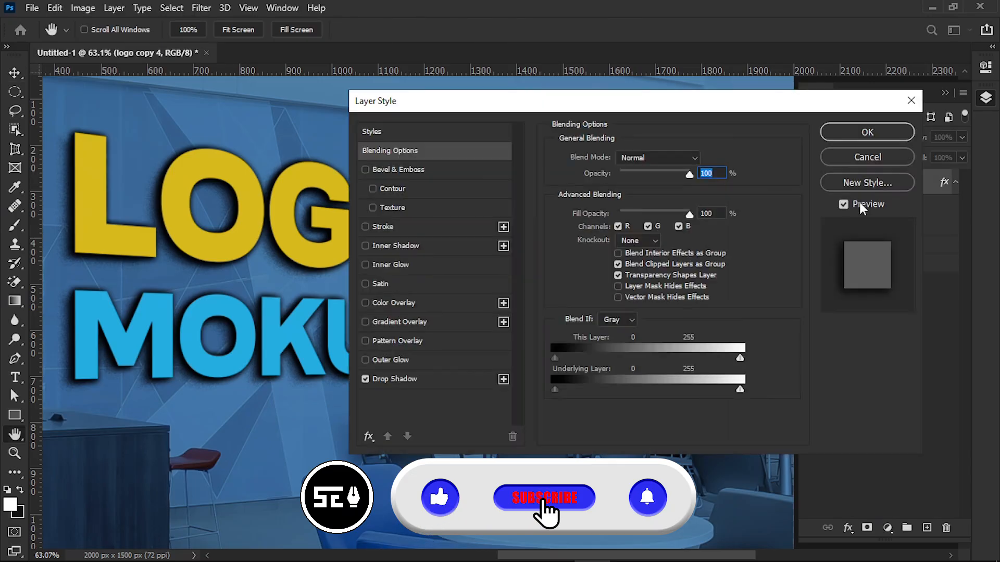
pyautogui.click(424, 171)
pyautogui.click(697, 431)
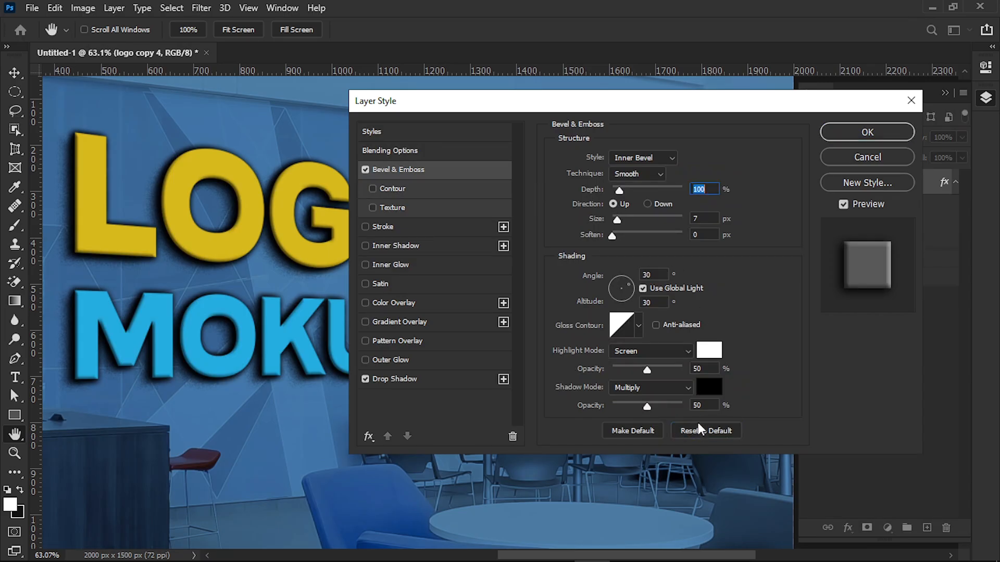
pyautogui.click(699, 219)
pyautogui.click(628, 284)
pyautogui.write('0')
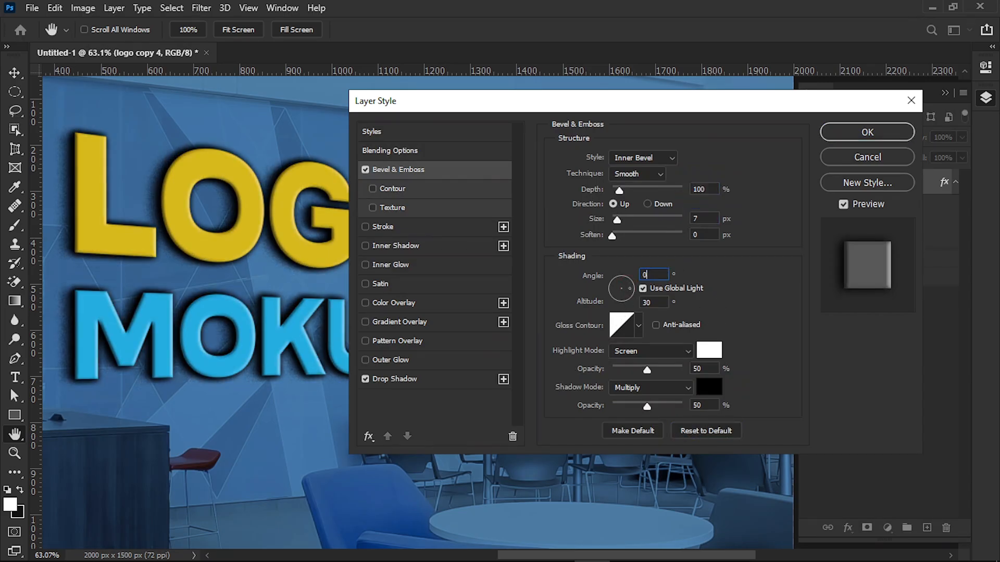
pyautogui.moveTo(647, 370); pyautogui.dragTo(589, 370)
pyautogui.moveTo(647, 406); pyautogui.dragTo(662, 406)
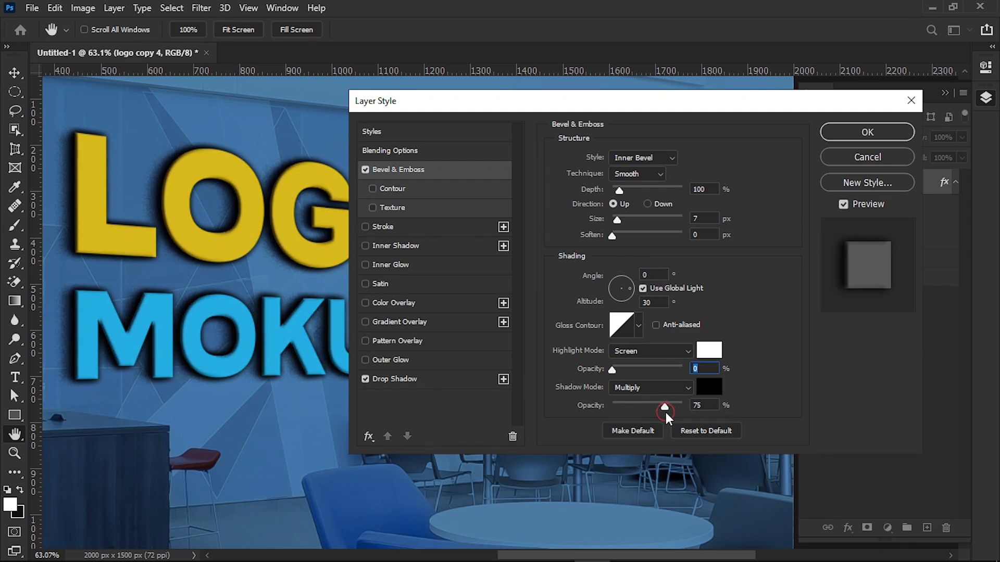
# Step: Set the Bevel & Emboss shadow colour to dark grey 333232
pyautogui.click(708, 386)
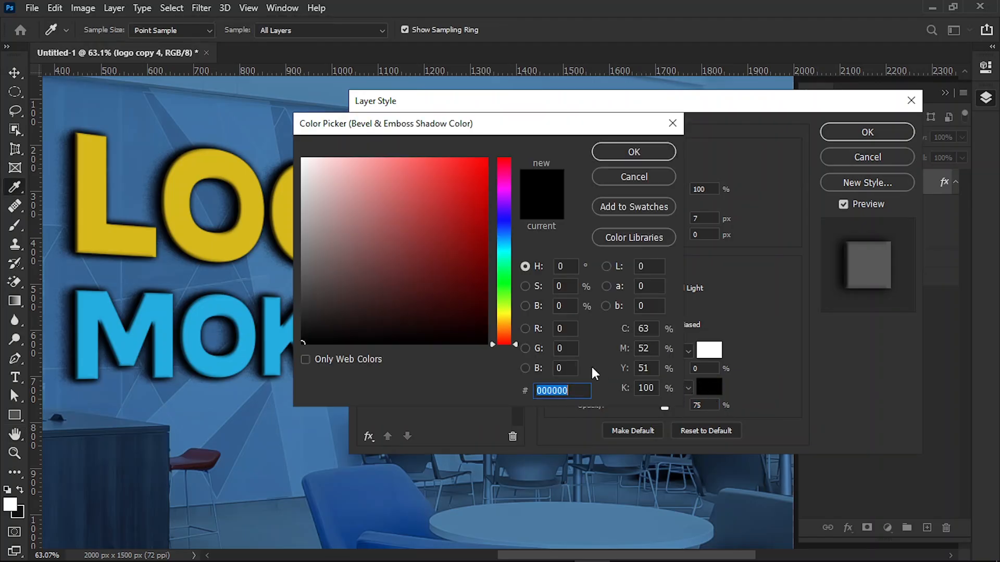
pyautogui.moveTo(305, 328)
pyautogui.mouseDown()
pyautogui.moveTo(306, 299)
pyautogui.moveTo(306, 307)
pyautogui.mouseUp()
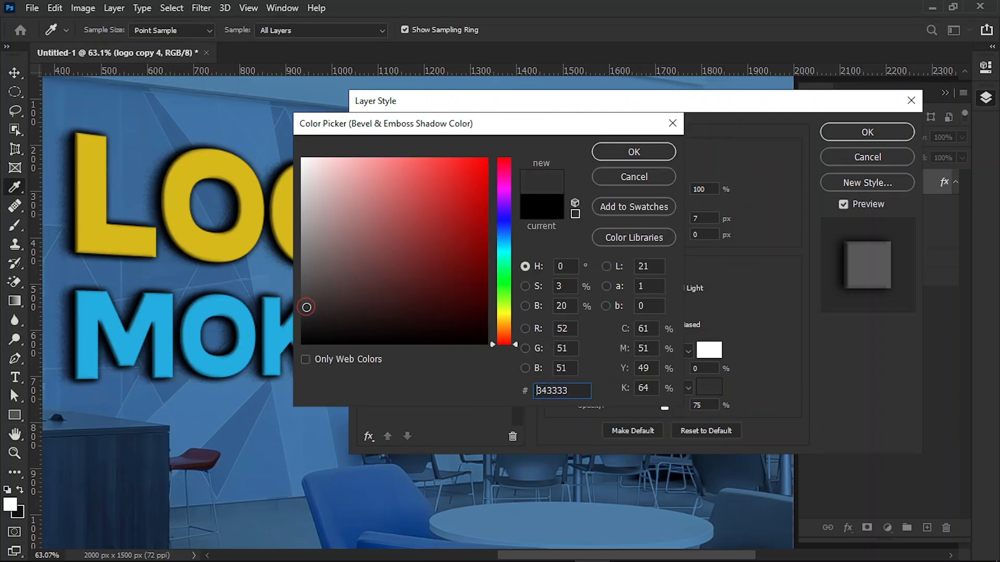
pyautogui.click(633, 151)
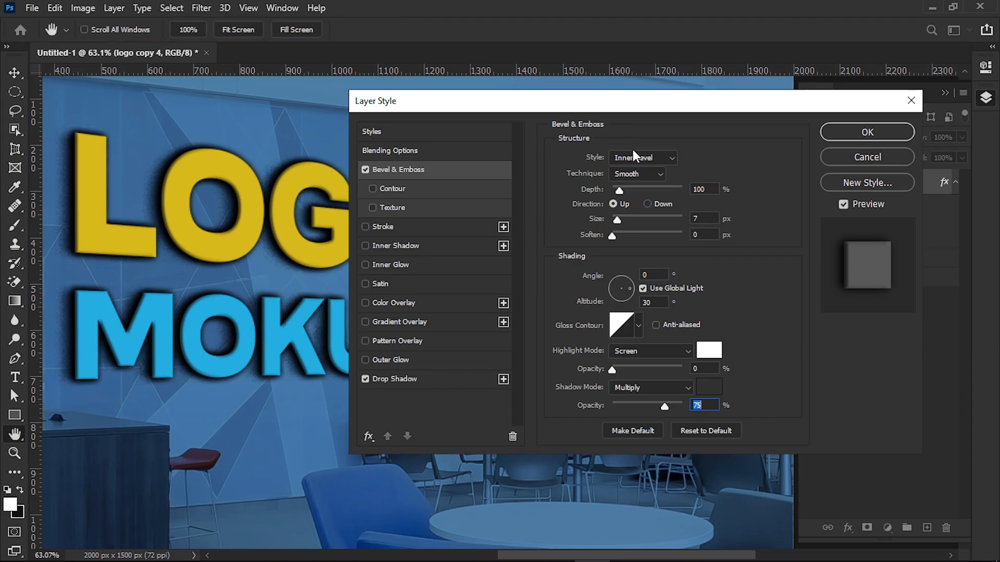
# Step: Add a default Inner Shadow to logo copy 4 and give it Normal blend mode and white ffffff colour
pyautogui.click(437, 244)
pyautogui.click(702, 349)
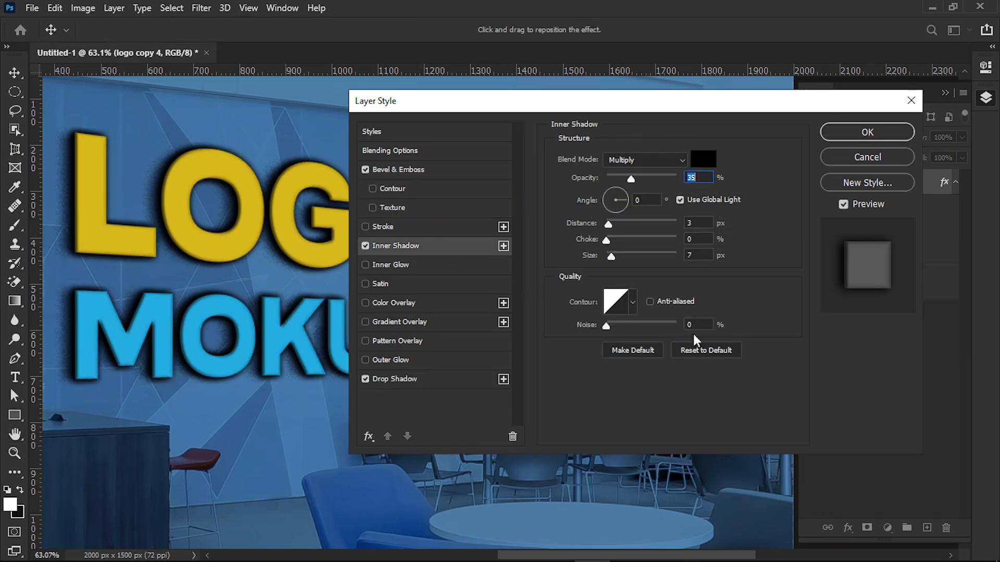
pyautogui.click(651, 164)
pyautogui.click(636, 171)
pyautogui.click(698, 158)
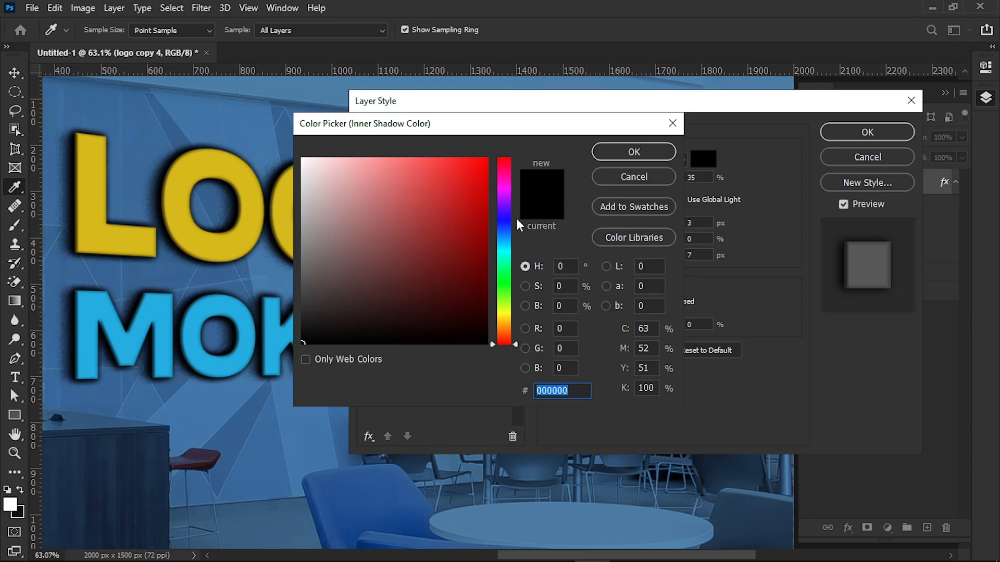
pyautogui.moveTo(372, 222); pyautogui.dragTo(281, 136)
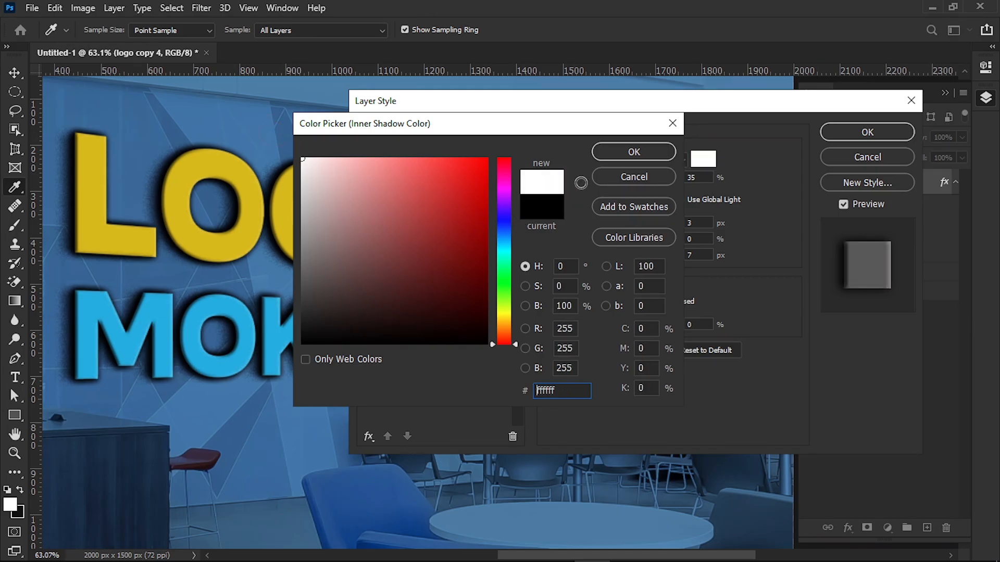
pyautogui.click(619, 156)
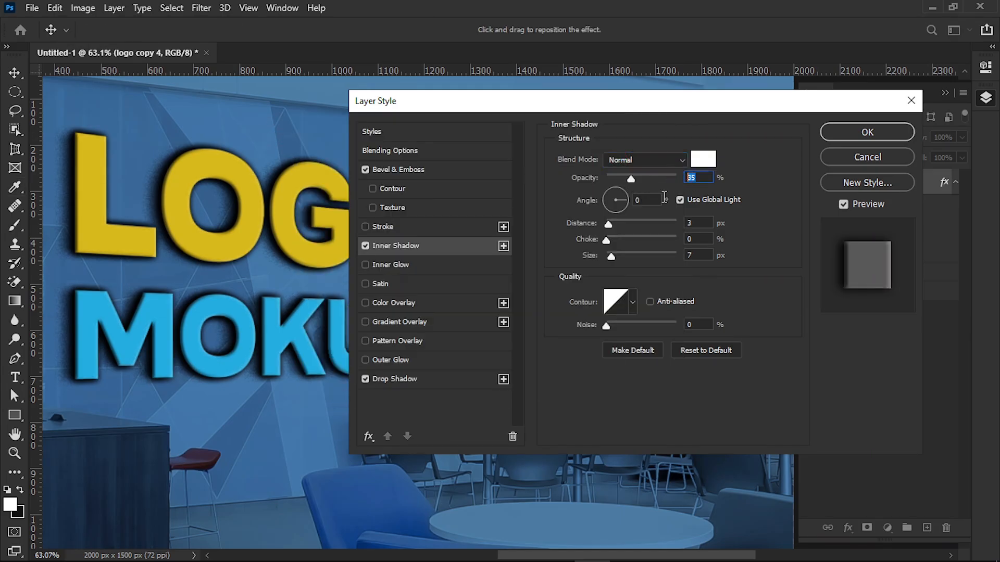
# Step: Set the Inner Shadow to 32% opacity, 2 px distance and 2 px size
pyautogui.write('32')
pyautogui.click(698, 223)
pyautogui.write('2')
pyautogui.click(684, 255)
pyautogui.write('2')
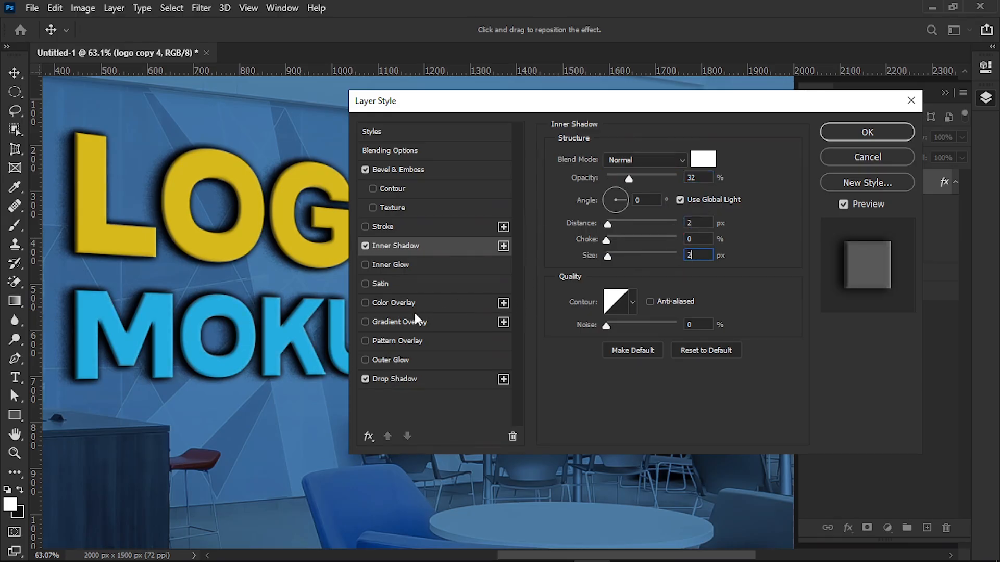
# Step: Add a default Gradient Overlay to logo copy 4 and set it to Overlay blend mode with 44% opacity
pyautogui.click(443, 323)
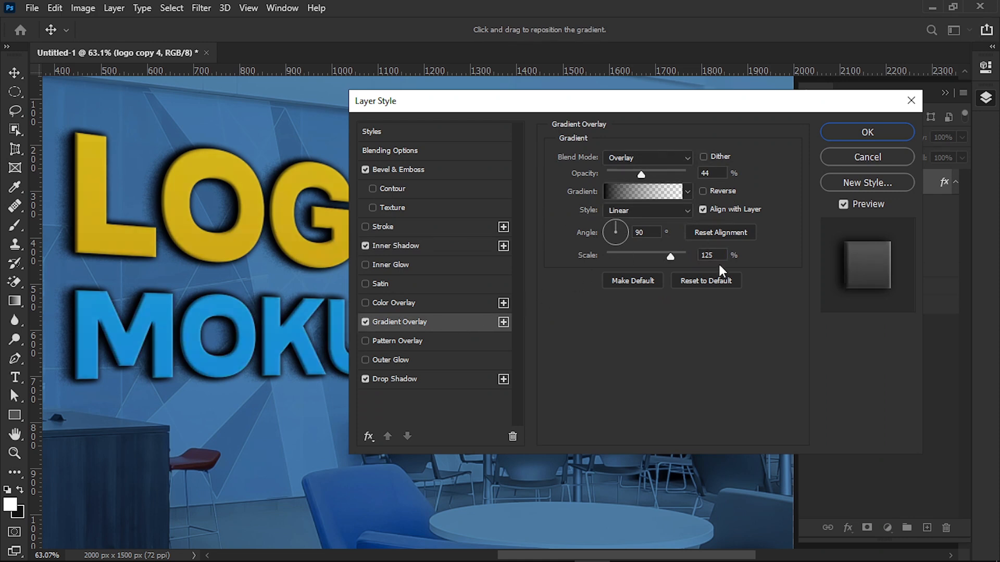
pyautogui.click(704, 282)
pyautogui.click(664, 157)
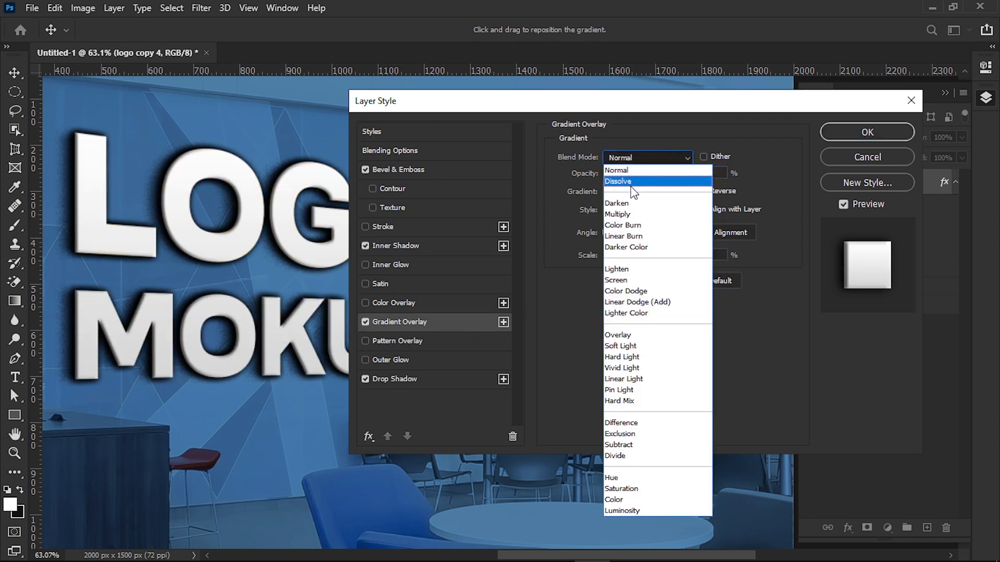
pyautogui.click(619, 335)
pyautogui.moveTo(683, 174); pyautogui.dragTo(642, 176)
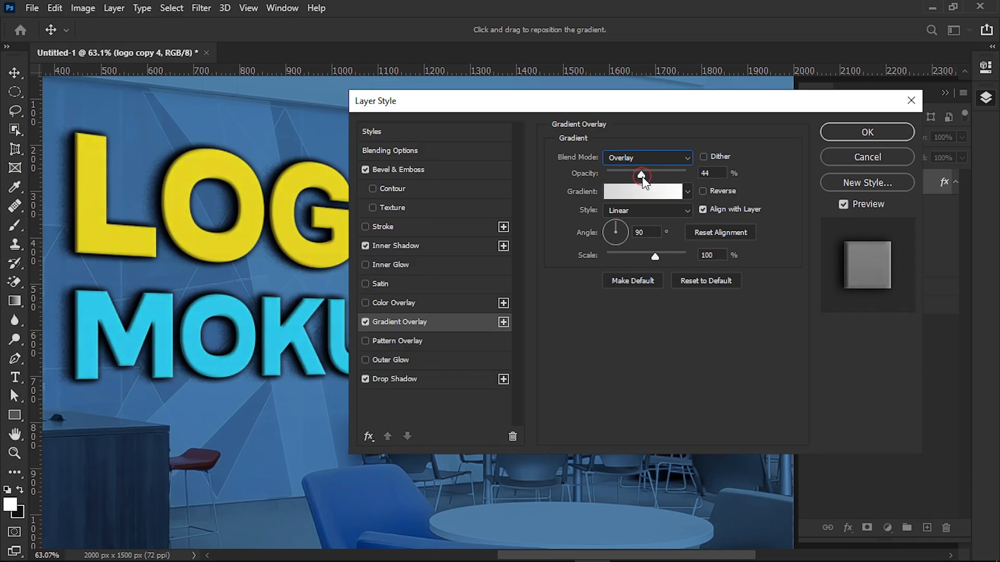
# Step: Choose the Foreground to Transparent preset for the overlay gradient and set its starting colour stop to black
pyautogui.click(658, 192)
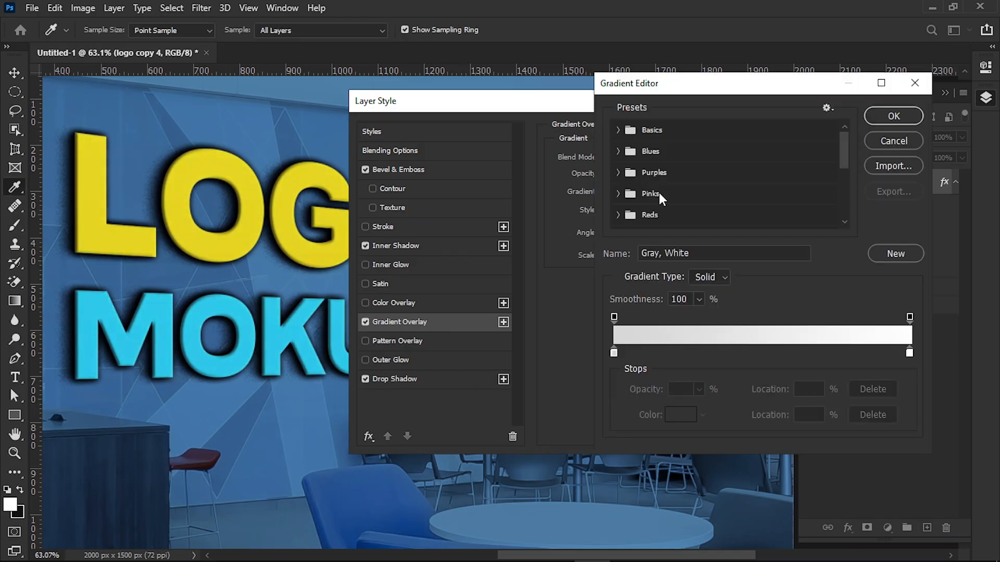
pyautogui.click(616, 129)
pyautogui.click(659, 153)
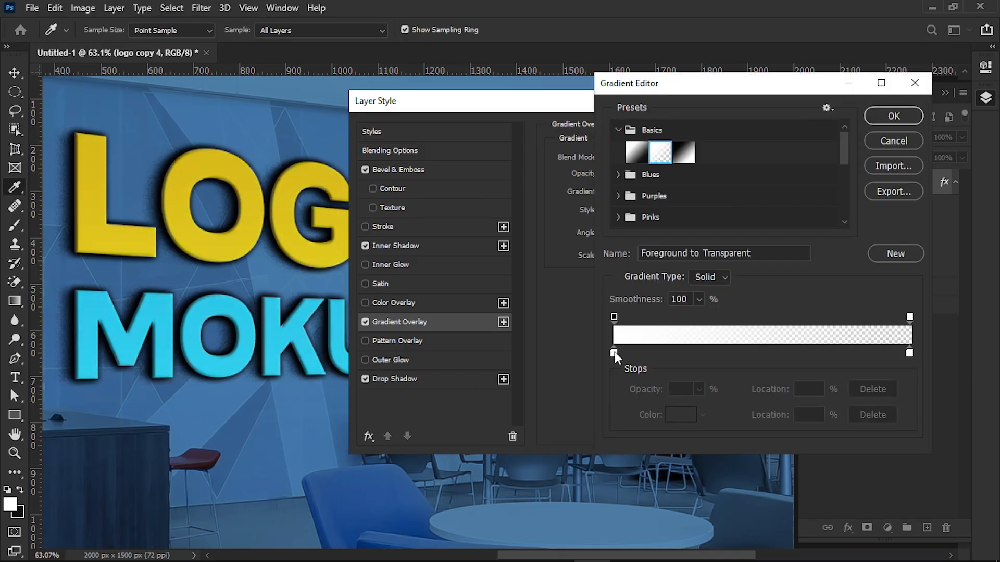
pyautogui.click(614, 352)
pyautogui.click(677, 415)
pyautogui.click(258, 353)
pyautogui.moveTo(259, 353); pyautogui.dragTo(240, 366)
pyautogui.click(627, 149)
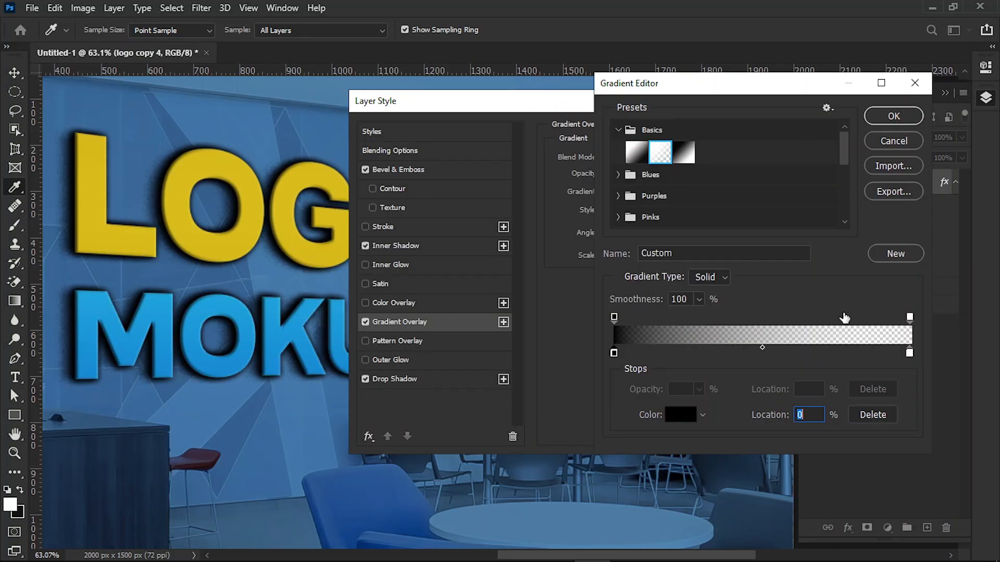
# Step: Set the gradient's end colour stop to black, accept the gradient and set the overlay scale to about 125%
pyautogui.click(909, 353)
pyautogui.click(687, 417)
pyautogui.click(303, 344)
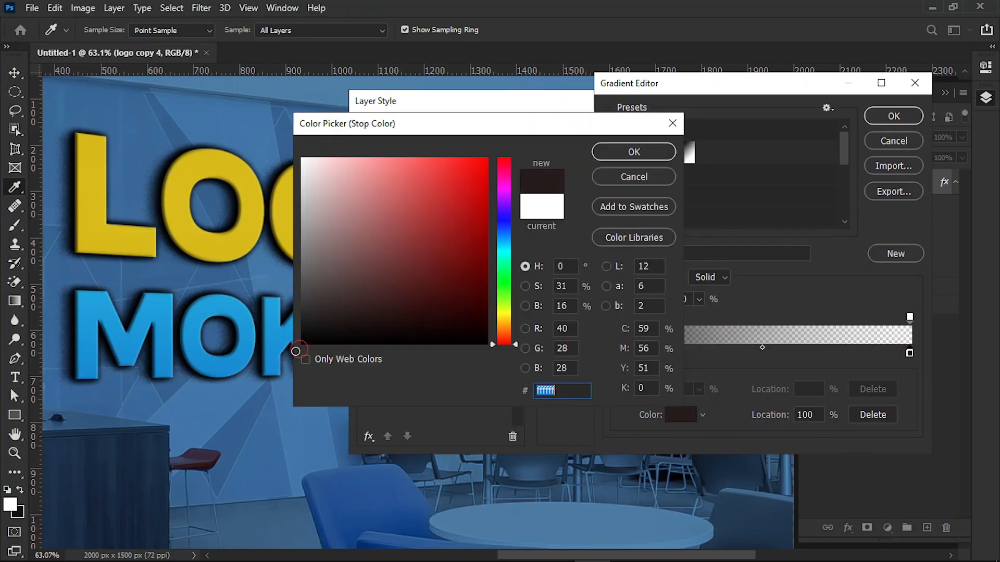
pyautogui.click(631, 153)
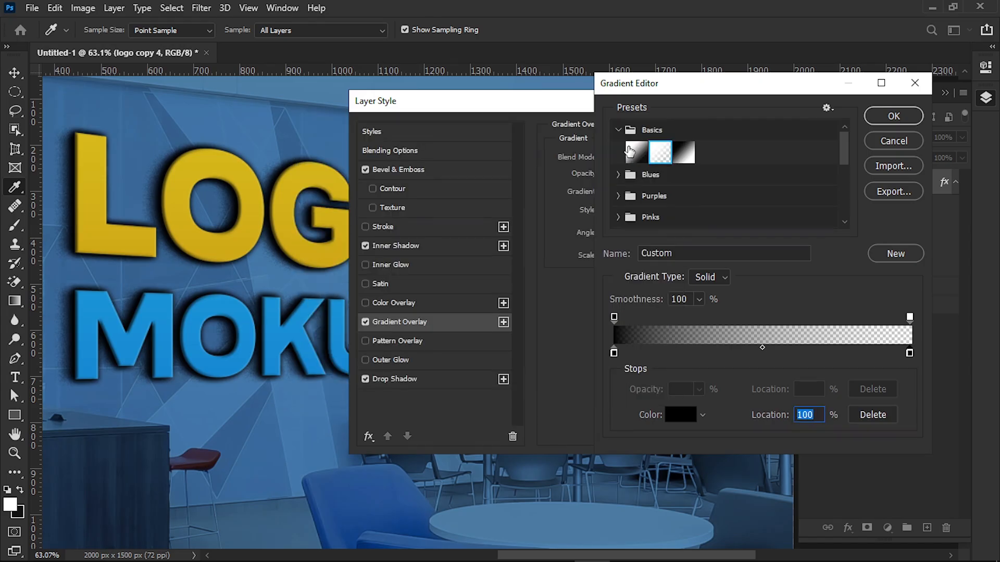
pyautogui.click(889, 116)
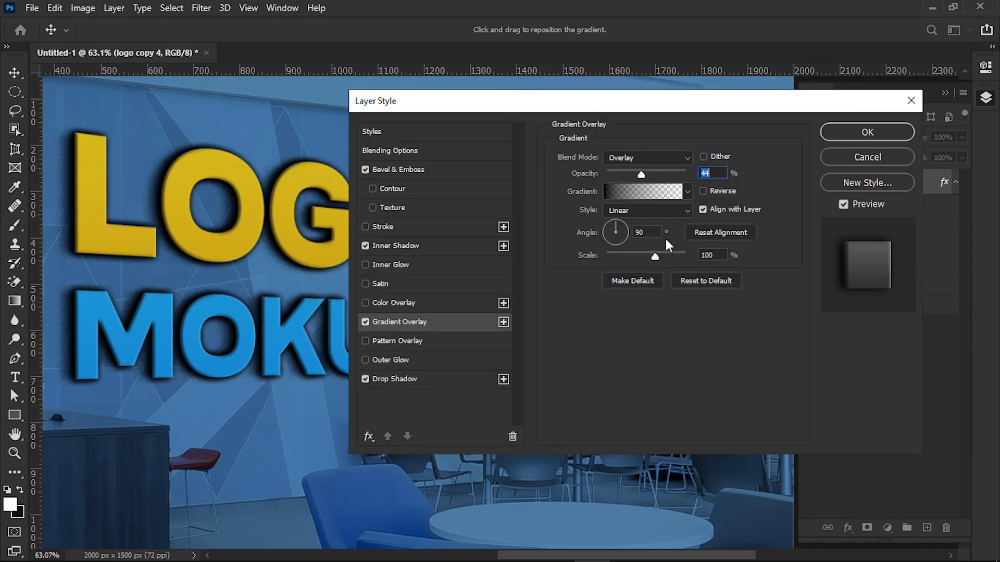
pyautogui.moveTo(654, 254); pyautogui.dragTo(670, 266)
# Step: Reset the Drop Shadow to its default settings, apply the layer style and collapse logo copy 4's effects list
pyautogui.click(460, 370)
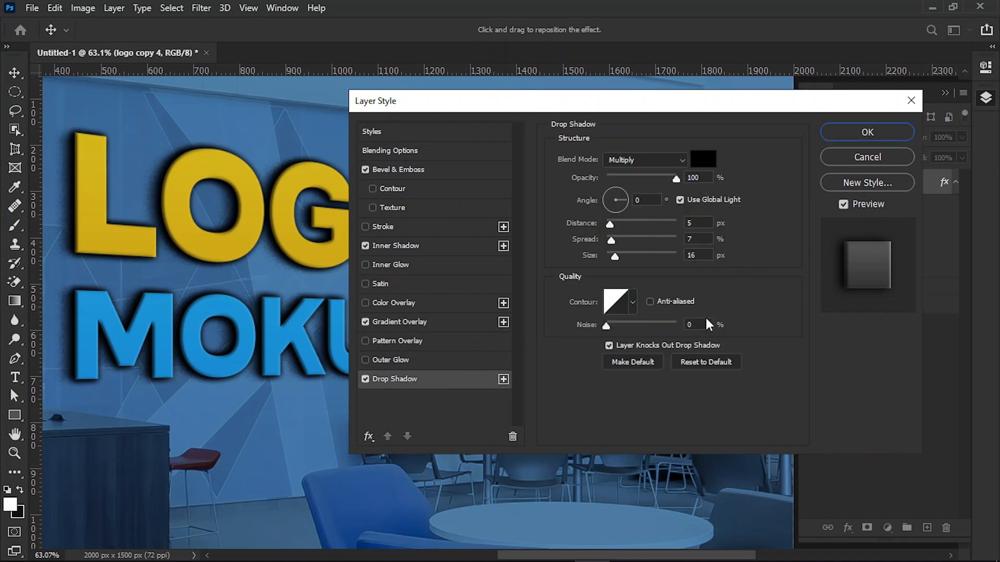
pyautogui.click(702, 365)
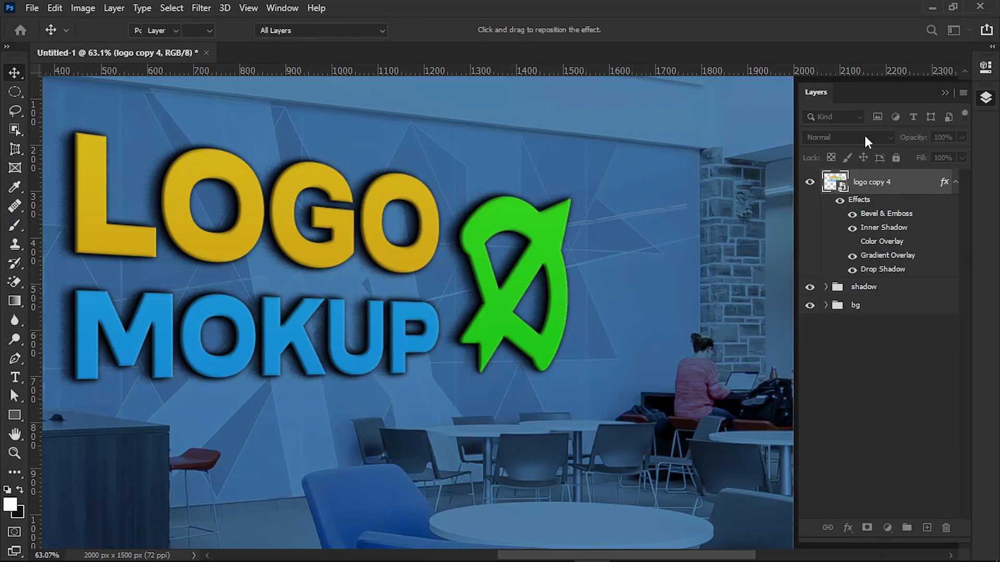
pyautogui.click(864, 134)
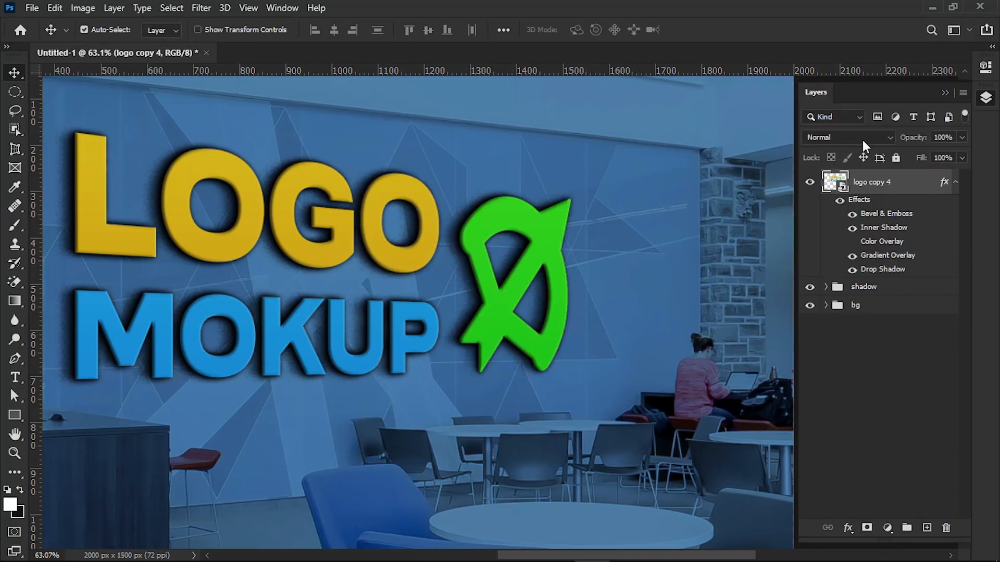
pyautogui.click(956, 184)
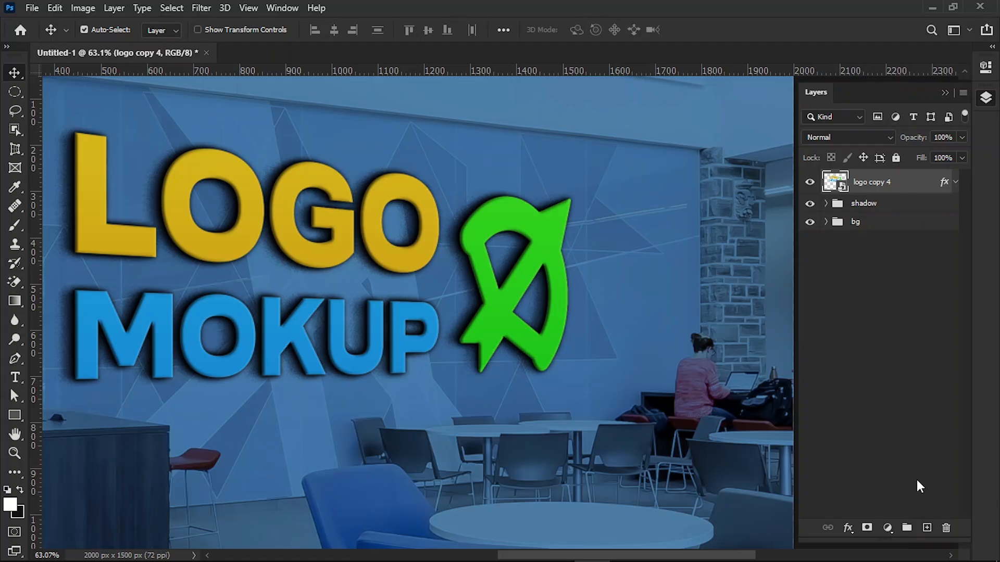
# Step: Create a new empty layer above logo copy 4 and clip it to the logo
pyautogui.click(927, 528)
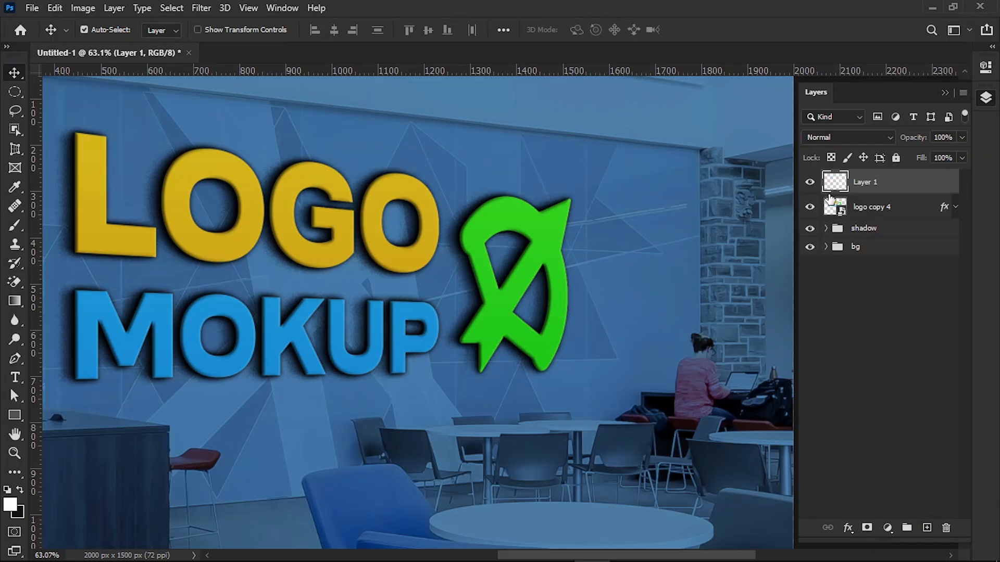
pyautogui.keyDown('alt'); pyautogui.click(830, 194); pyautogui.keyUp('alt')
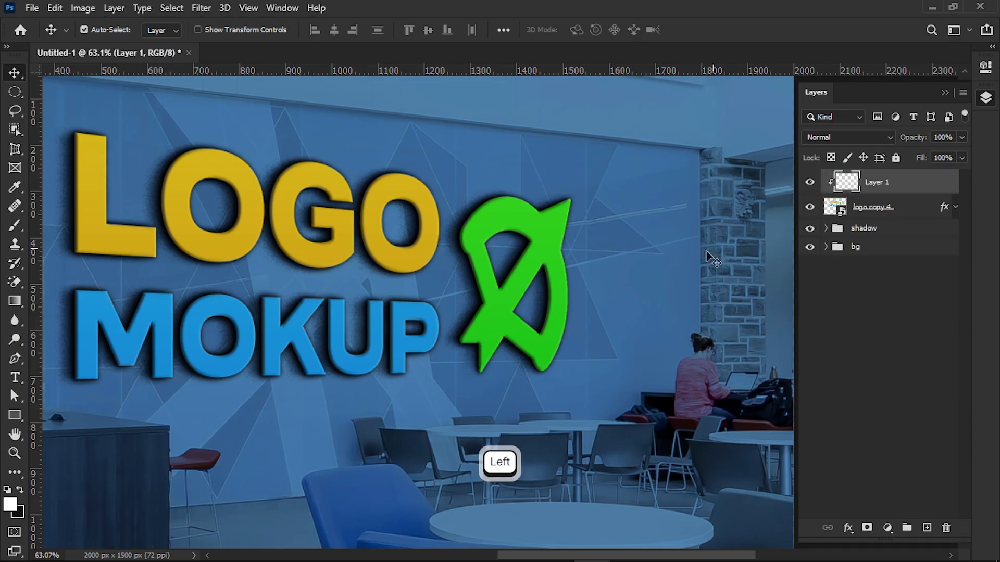
# Step: Select a diagonal band with the Polygonal Lasso from above the last O of LOGO down past the M of MOKUP
pyautogui.click(18, 452)
pyautogui.moveTo(432, 343); pyautogui.dragTo(401, 355)
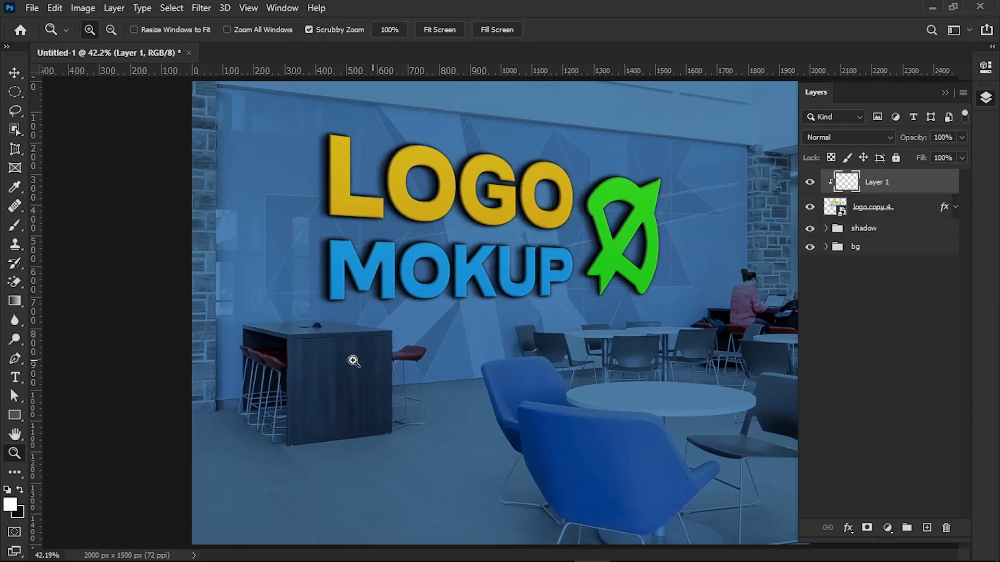
pyautogui.click(14, 111)
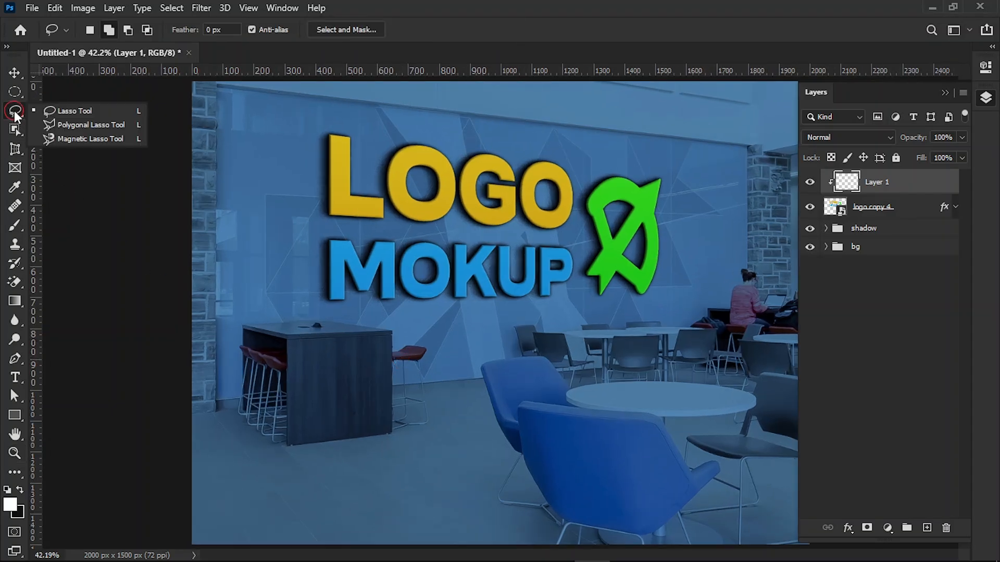
pyautogui.click(49, 121)
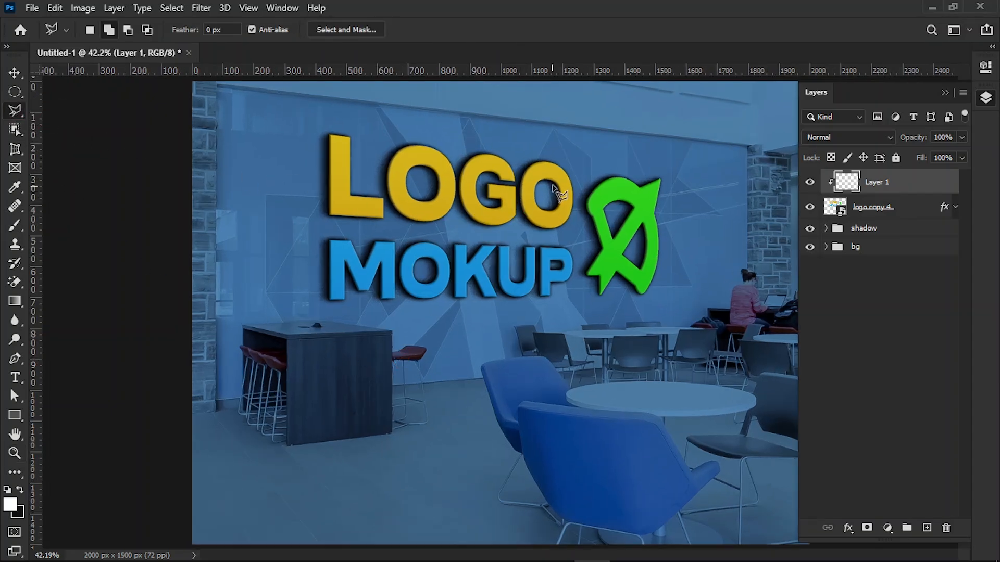
pyautogui.click(599, 144)
pyautogui.click(351, 289)
pyautogui.click(400, 313)
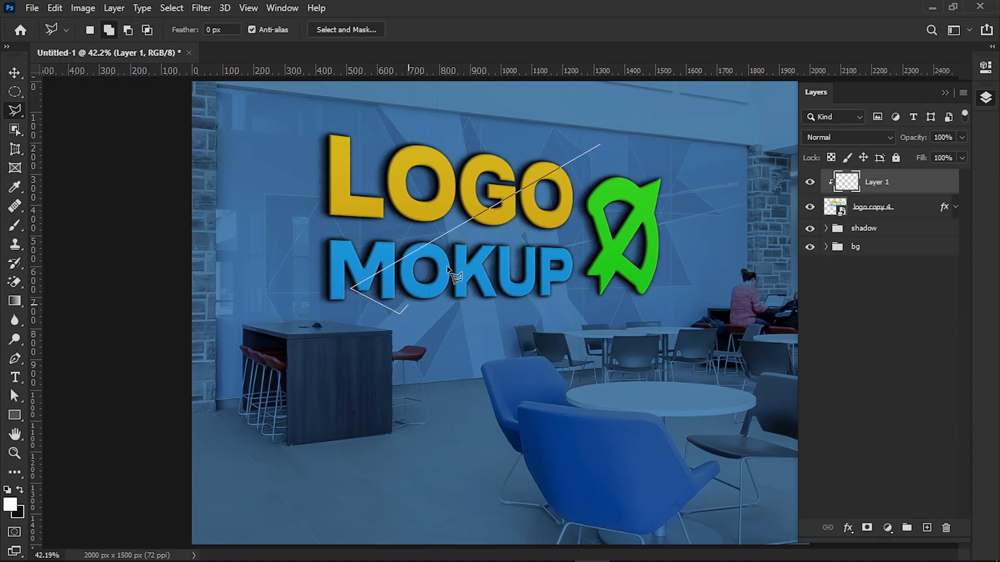
pyautogui.click(608, 152)
pyautogui.click(599, 144)
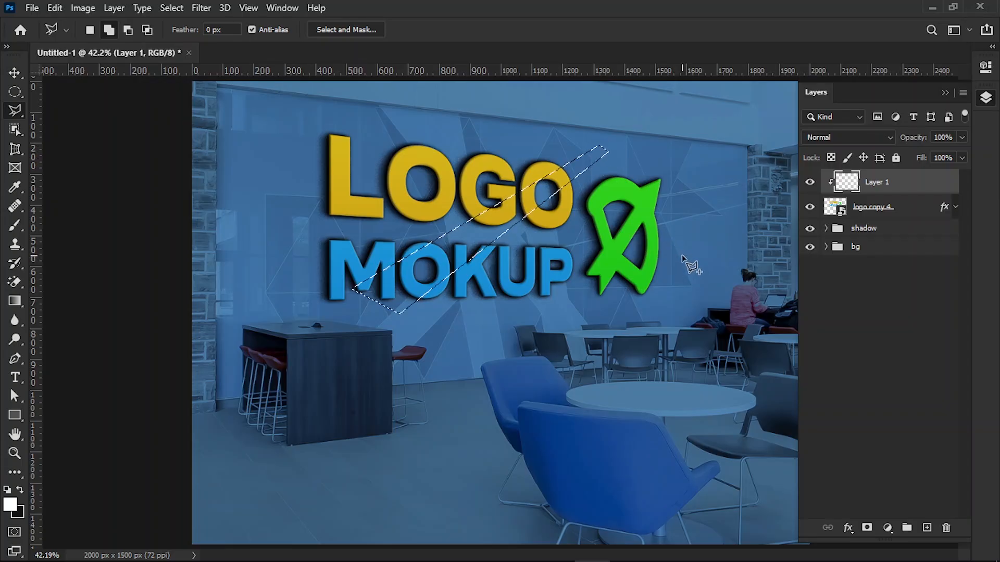
# Step: Add a thin horizontal band to the selection, running from the U of MOKUP across the green symbol
pyautogui.click(688, 251)
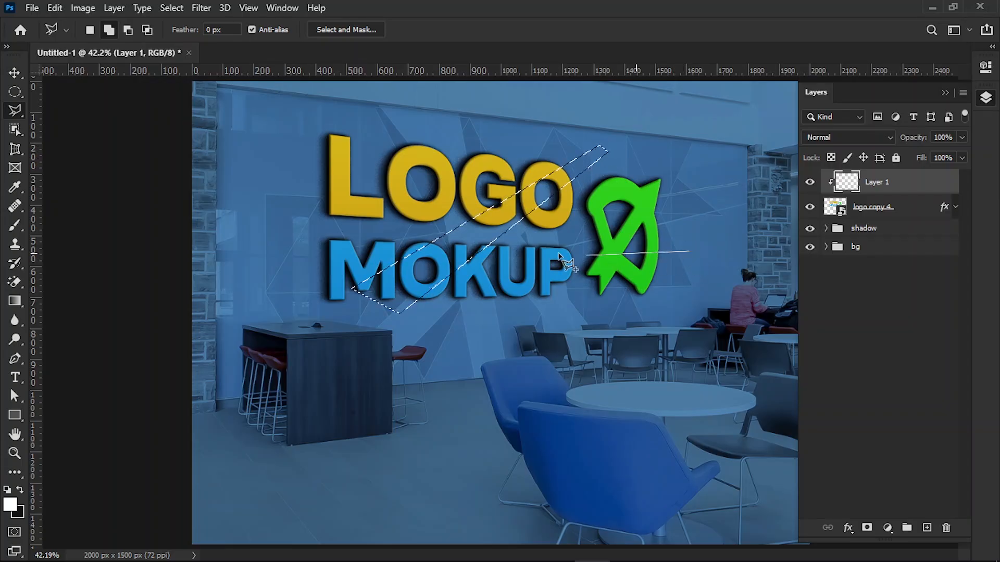
pyautogui.click(521, 245)
pyautogui.click(520, 258)
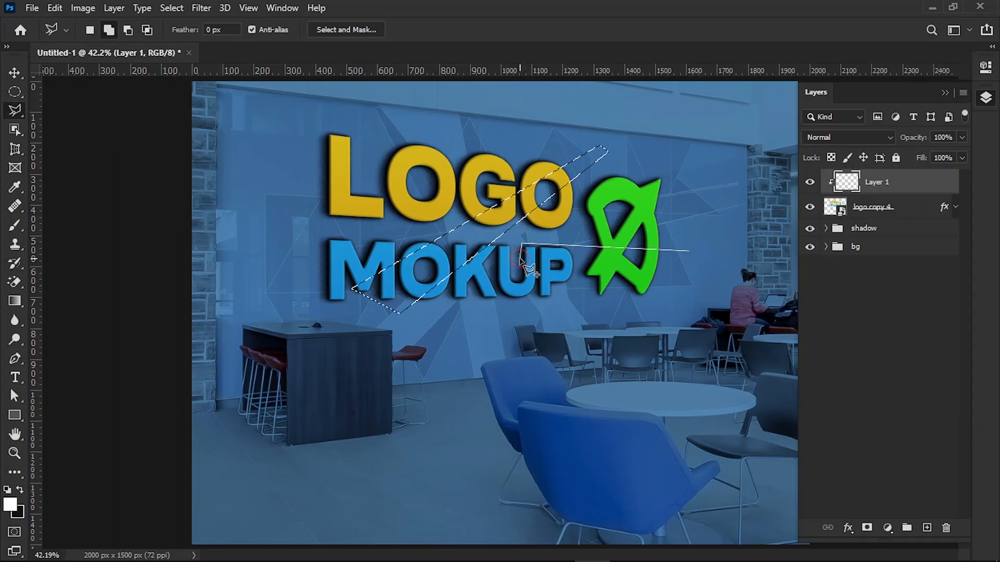
pyautogui.click(689, 254)
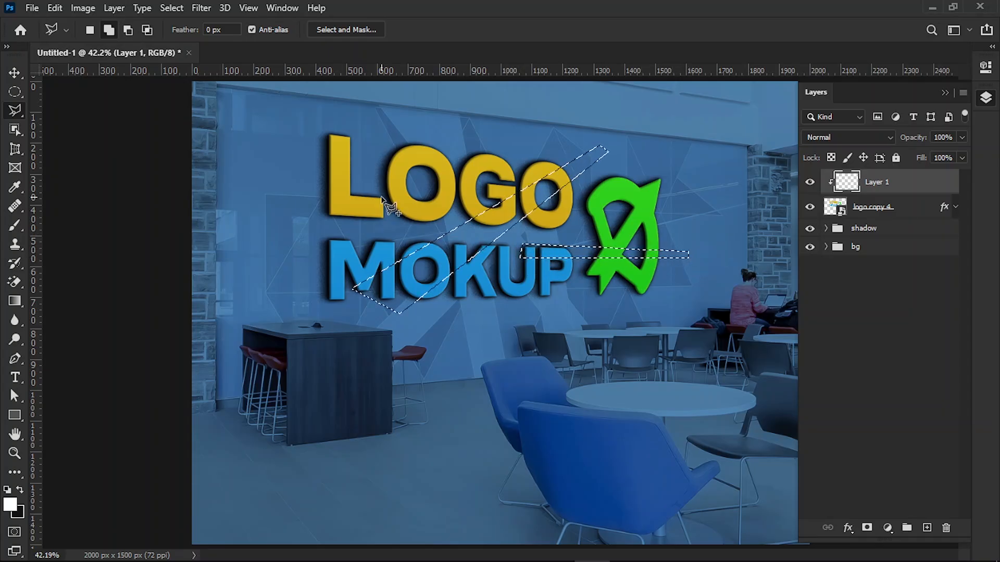
# Step: Add freehand Lasso patches over the tops of L and O, the M's upper corner, the P's foot and the symbol's tip
pyautogui.rightClick(8, 115)
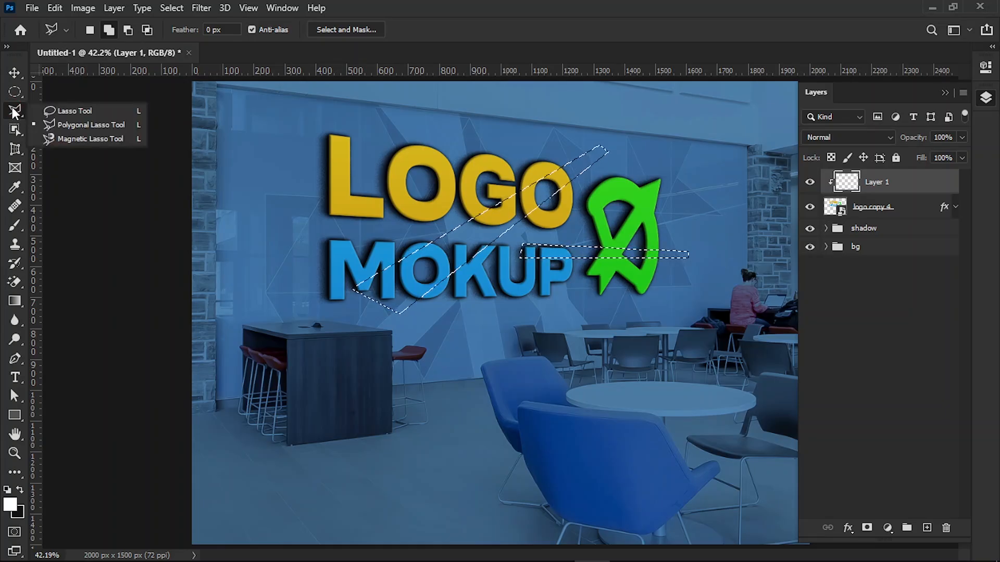
pyautogui.click(58, 111)
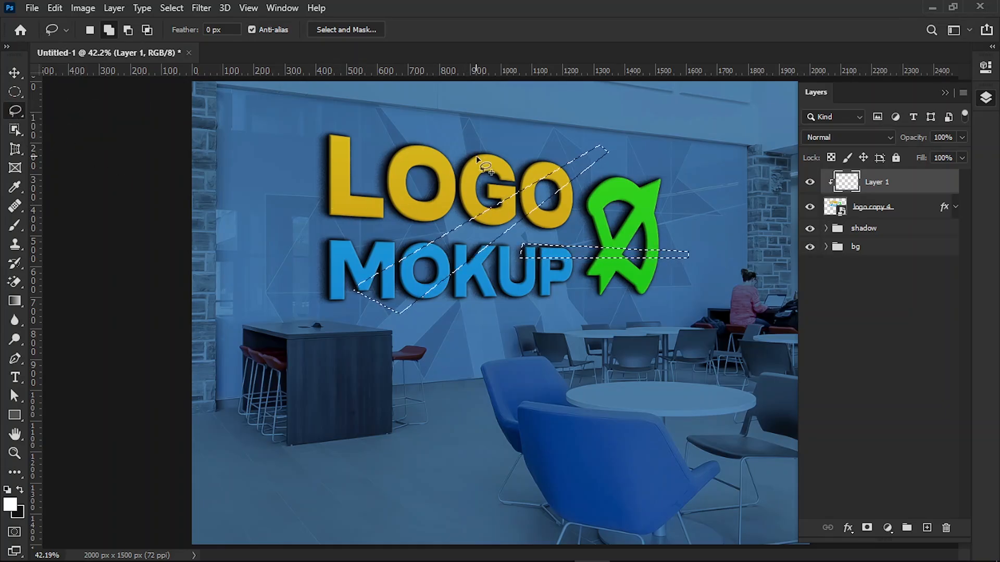
pyautogui.moveTo(437, 138)
pyautogui.mouseDown()
pyautogui.moveTo(302, 148)
pyautogui.moveTo(299, 160)
pyautogui.moveTo(380, 166)
pyautogui.moveTo(447, 142)
pyautogui.mouseUp()
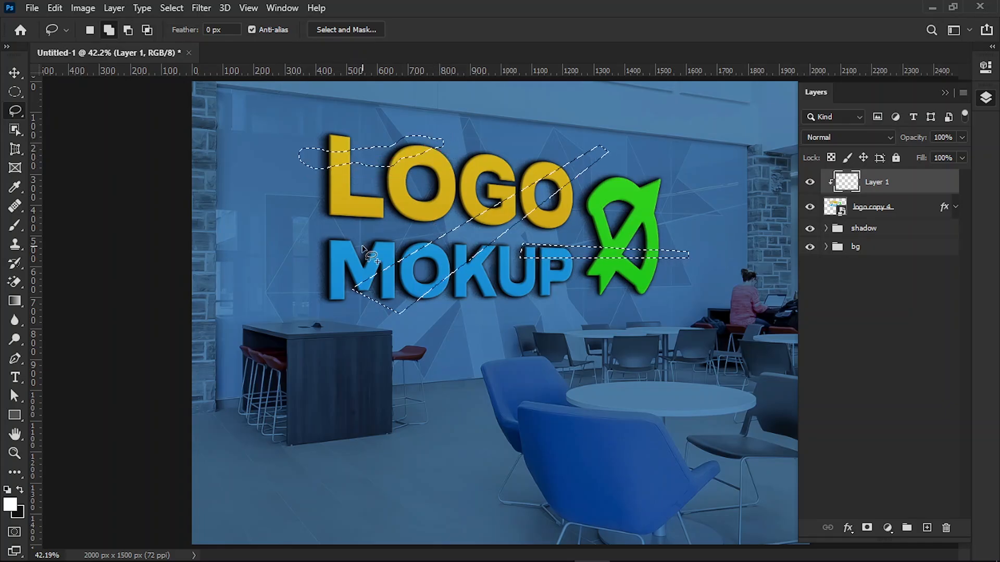
pyautogui.moveTo(336, 227)
pyautogui.mouseDown()
pyautogui.moveTo(313, 239)
pyautogui.moveTo(324, 256)
pyautogui.moveTo(338, 260)
pyautogui.moveTo(333, 228)
pyautogui.mouseUp()
pyautogui.moveTo(551, 287)
pyautogui.mouseDown()
pyautogui.moveTo(537, 297)
pyautogui.moveTo(552, 288)
pyautogui.mouseUp()
pyautogui.moveTo(674, 182)
pyautogui.mouseDown()
pyautogui.moveTo(648, 183)
pyautogui.moveTo(672, 181)
pyautogui.mouseUp()
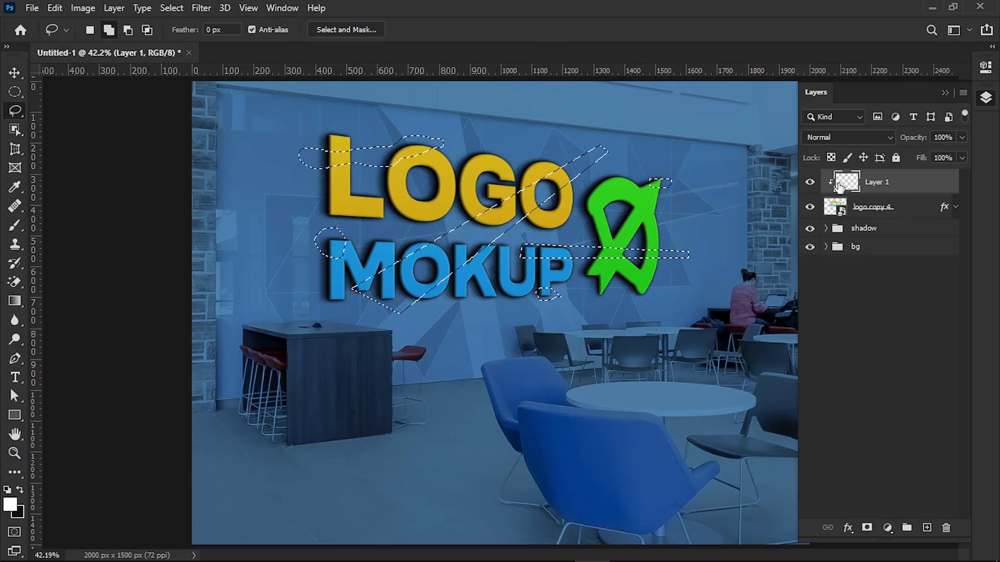
# Step: Fill the selected areas on Layer 1 with the white foreground colour and deselect
pyautogui.press('alt')
pyautogui.hotkey('alt', 'BackSpace')
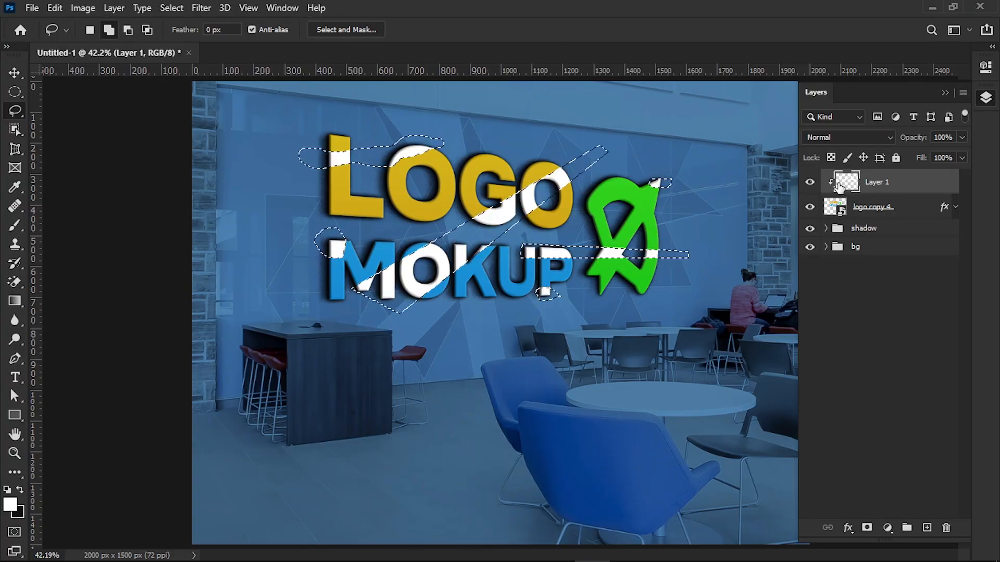
pyautogui.hotkey('ctrl', 'd')
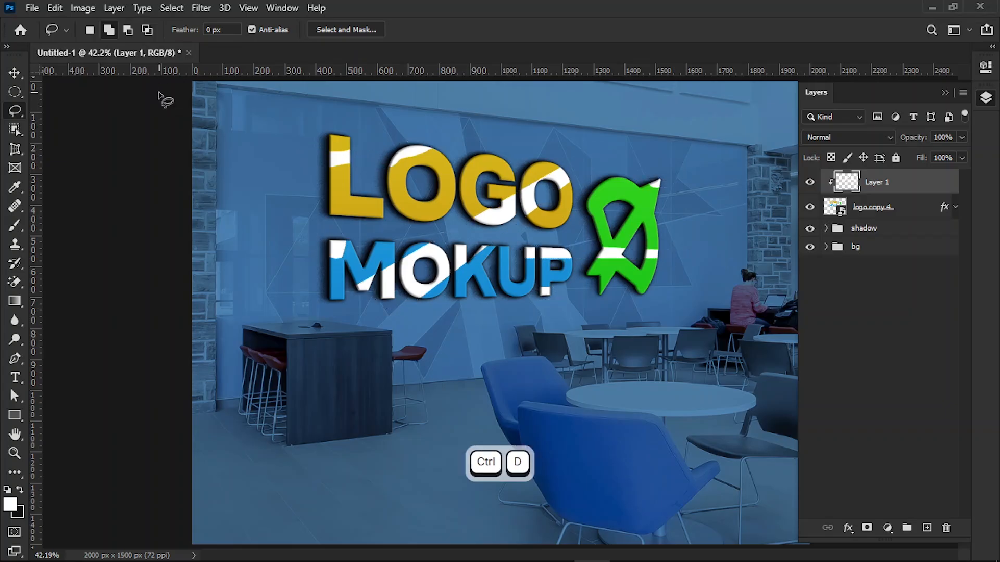
# Step: Apply a Gaussian Blur with a 16.6-pixel radius to the white reflections on Layer 1
pyautogui.click(201, 9)
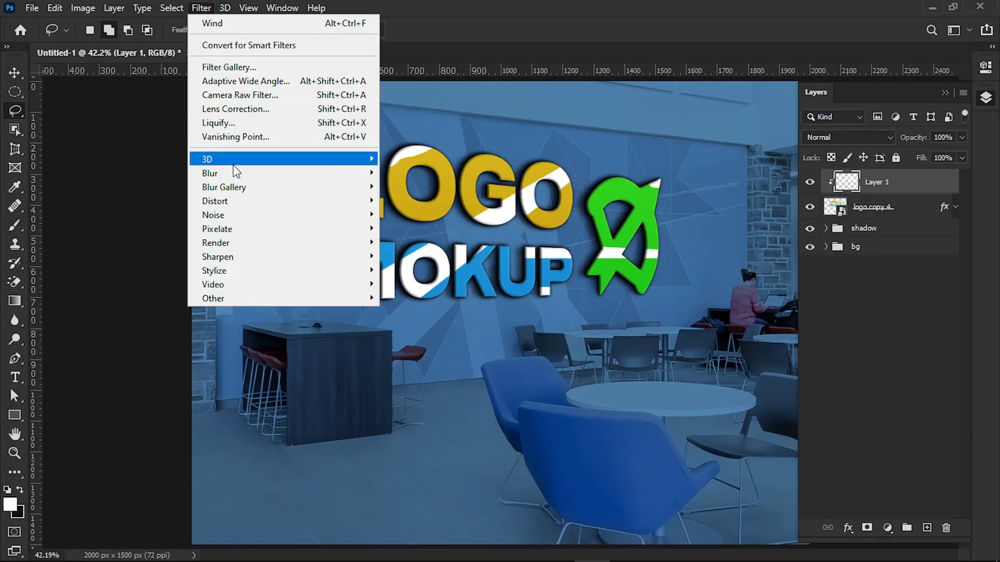
pyautogui.moveTo(310, 189)
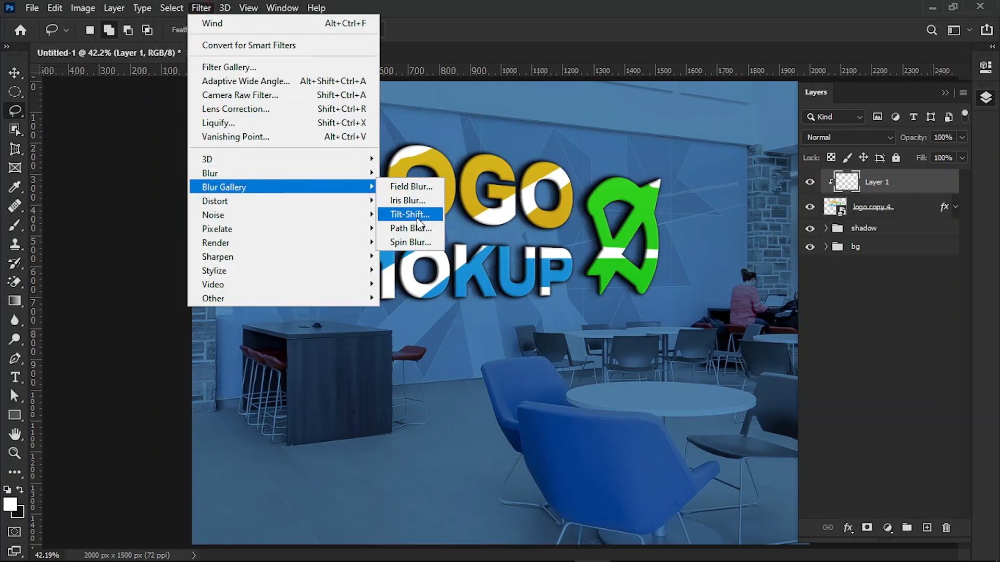
pyautogui.moveTo(367, 172)
pyautogui.click(401, 227)
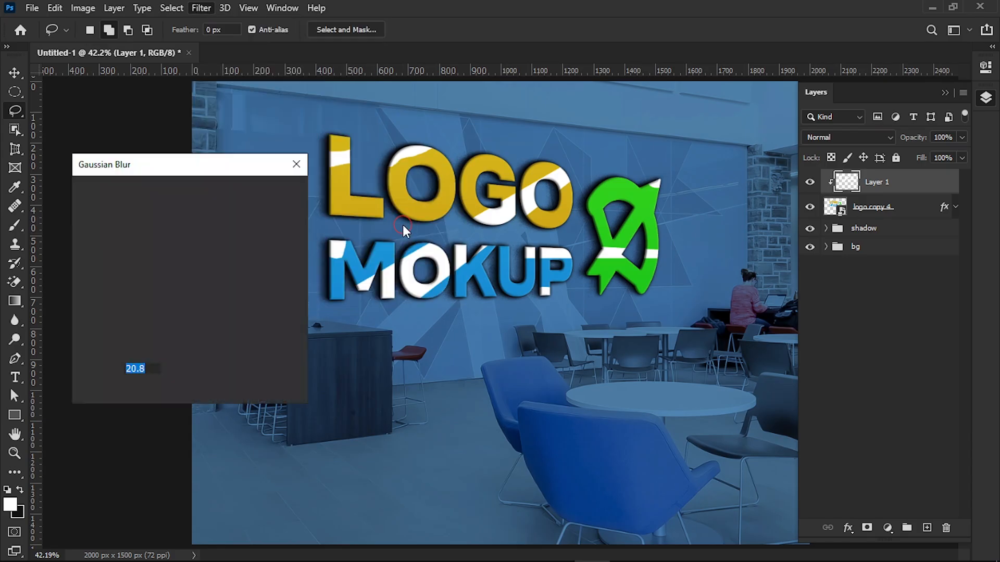
pyautogui.moveTo(217, 168); pyautogui.dragTo(269, 135)
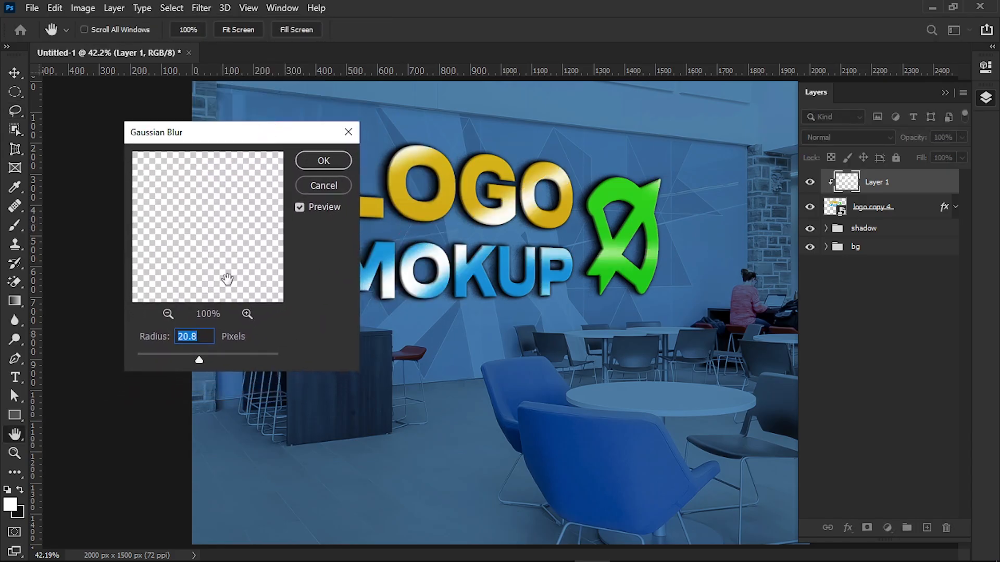
pyautogui.moveTo(193, 360); pyautogui.dragTo(197, 359)
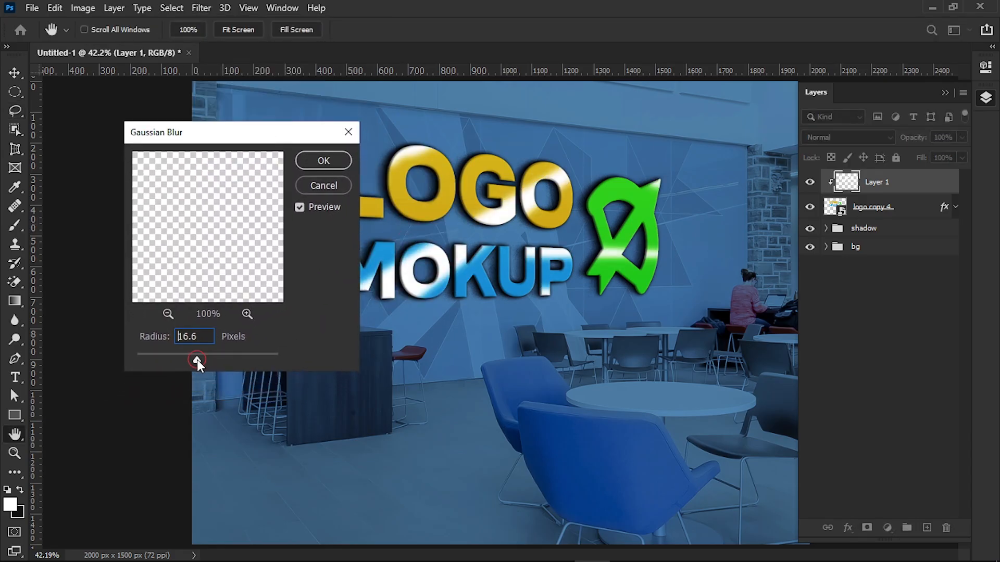
pyautogui.click(332, 161)
pyautogui.press('l')
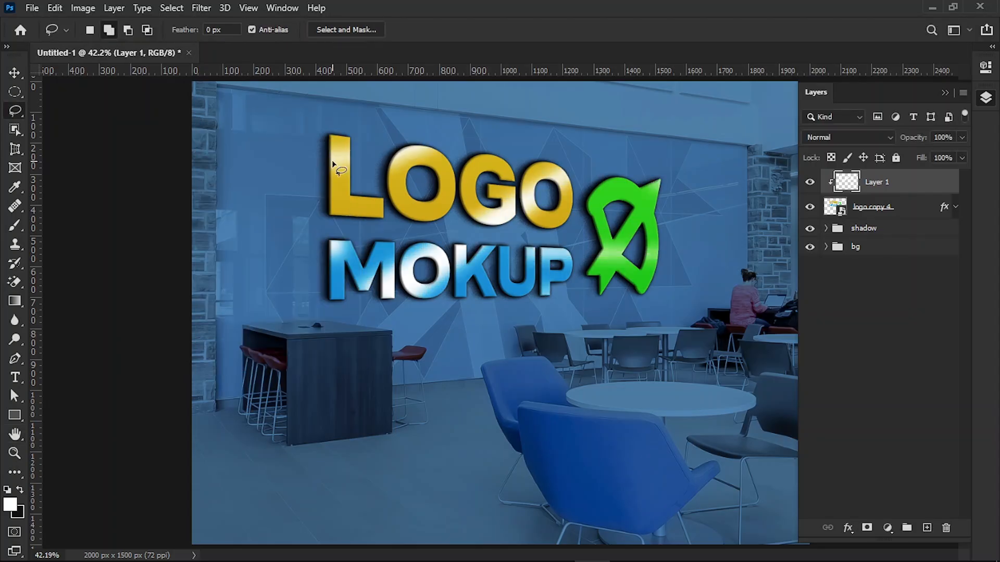
# Step: Lower Layer 1's opacity to 52% and add a new empty layer above it
pyautogui.click(961, 137)
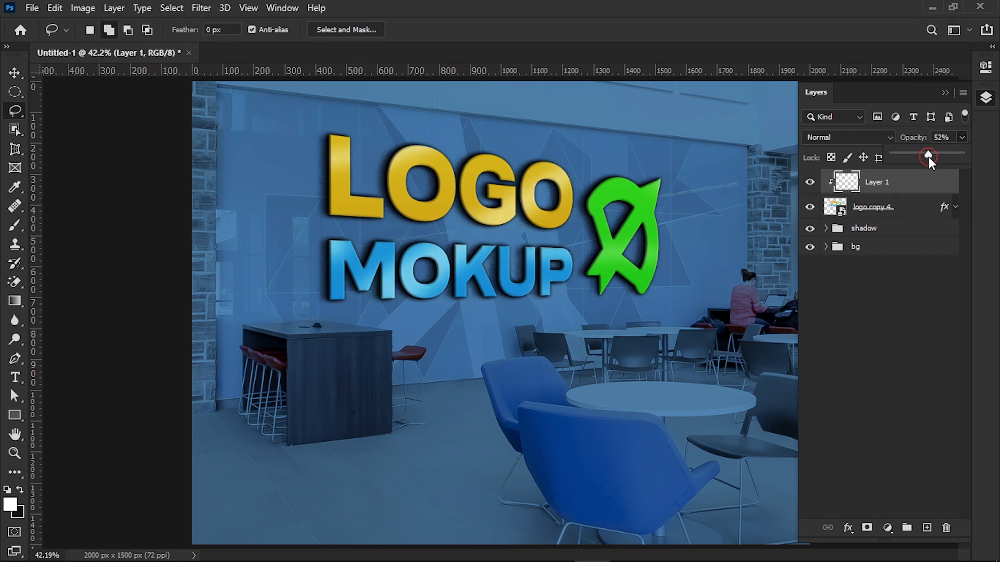
pyautogui.click(945, 92)
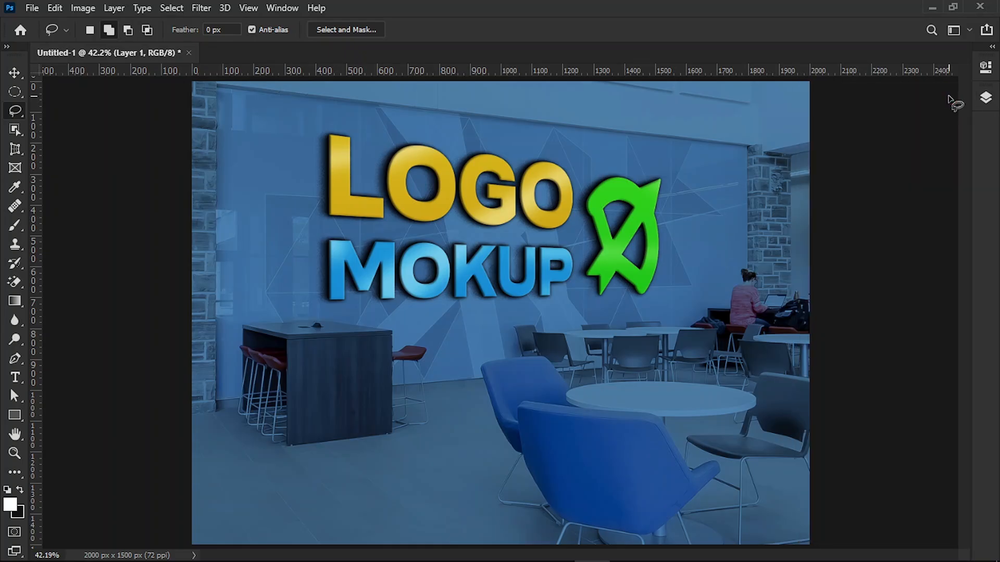
pyautogui.click(985, 104)
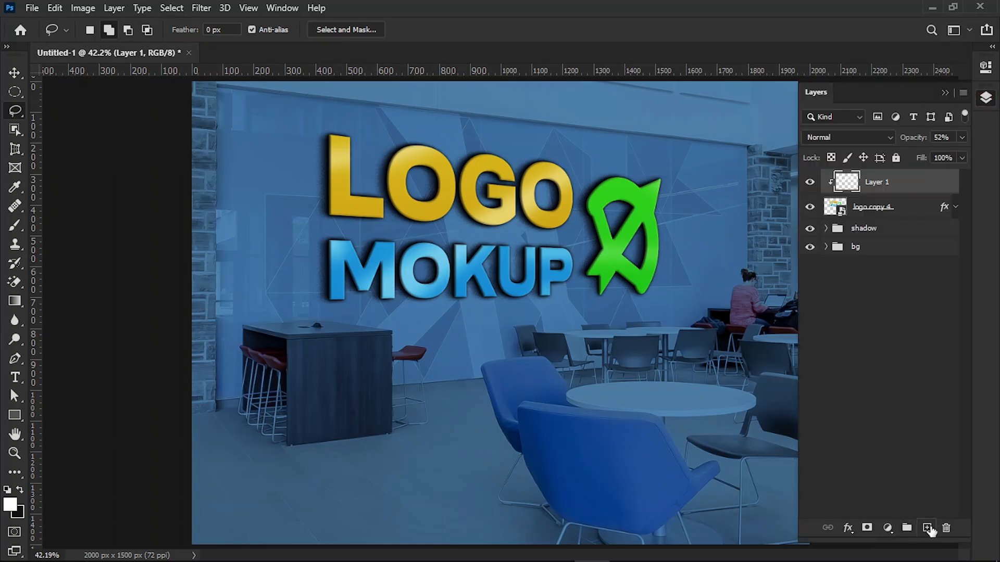
pyautogui.click(927, 528)
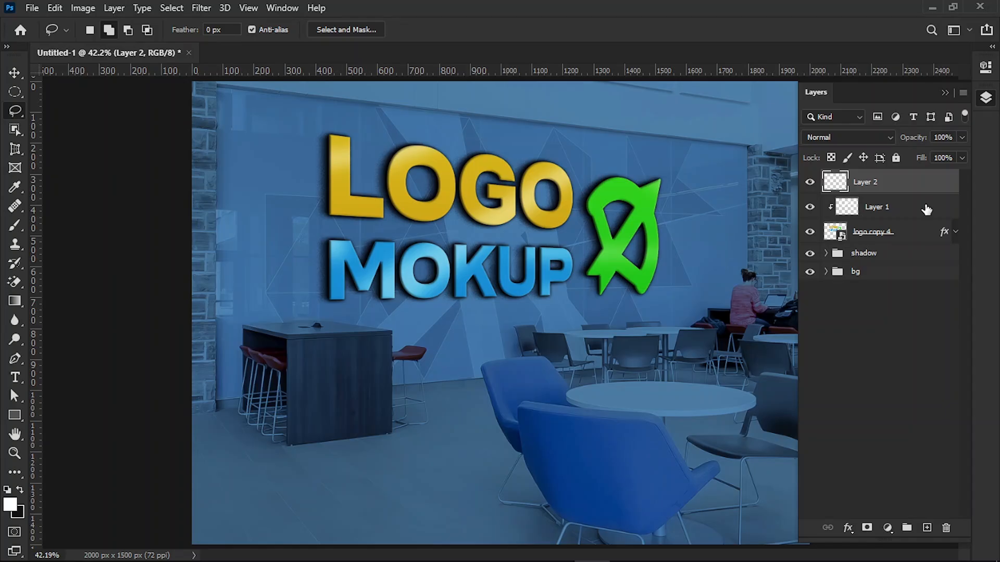
pyautogui.click(945, 93)
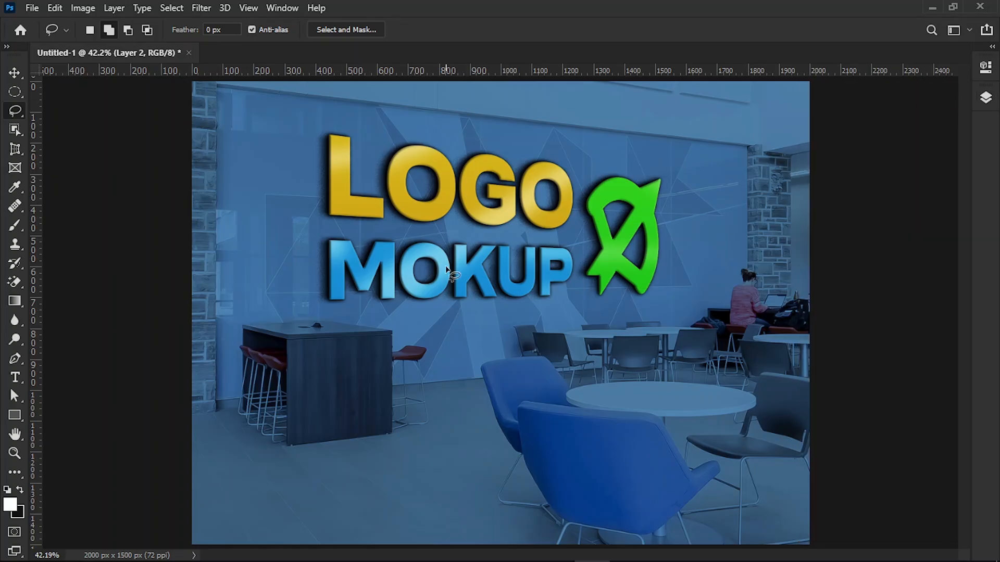
# Step: Set the foreground colour to near-black #131313 and fill the whole of Layer 2 with it
pyautogui.click(14, 452)
pyautogui.moveTo(509, 323); pyautogui.dragTo(465, 335)
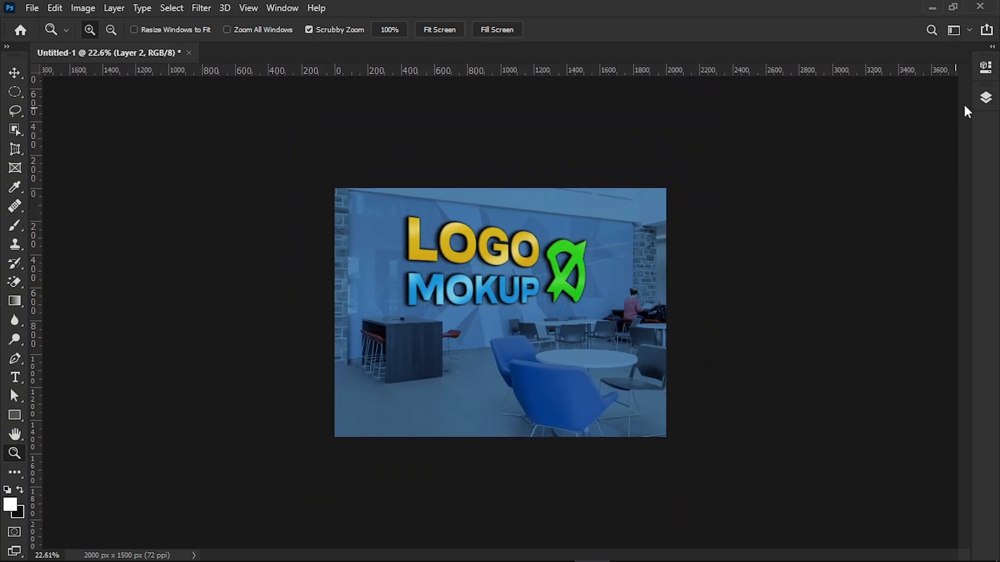
pyautogui.click(984, 98)
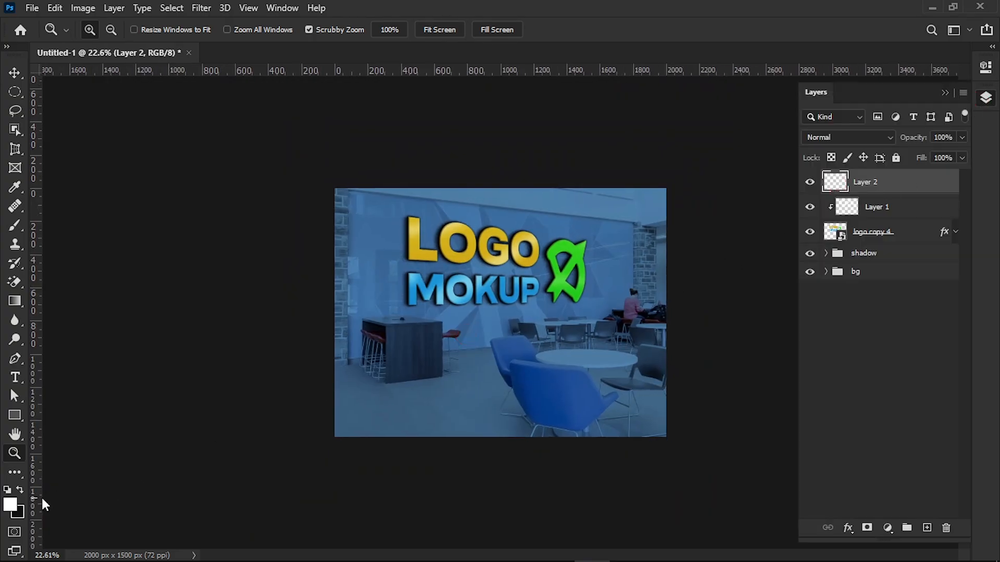
pyautogui.click(7, 491)
pyautogui.click(11, 506)
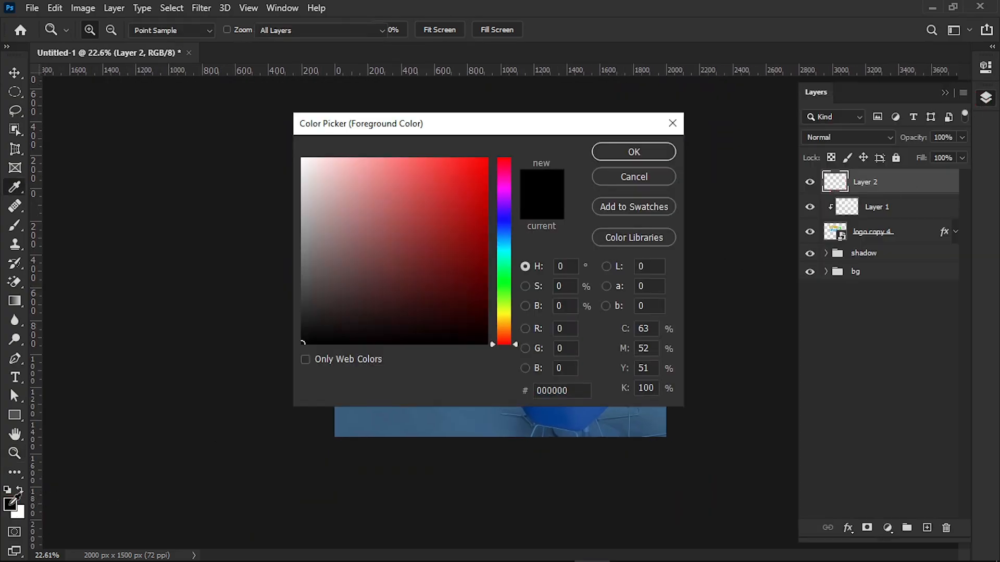
pyautogui.click(295, 331)
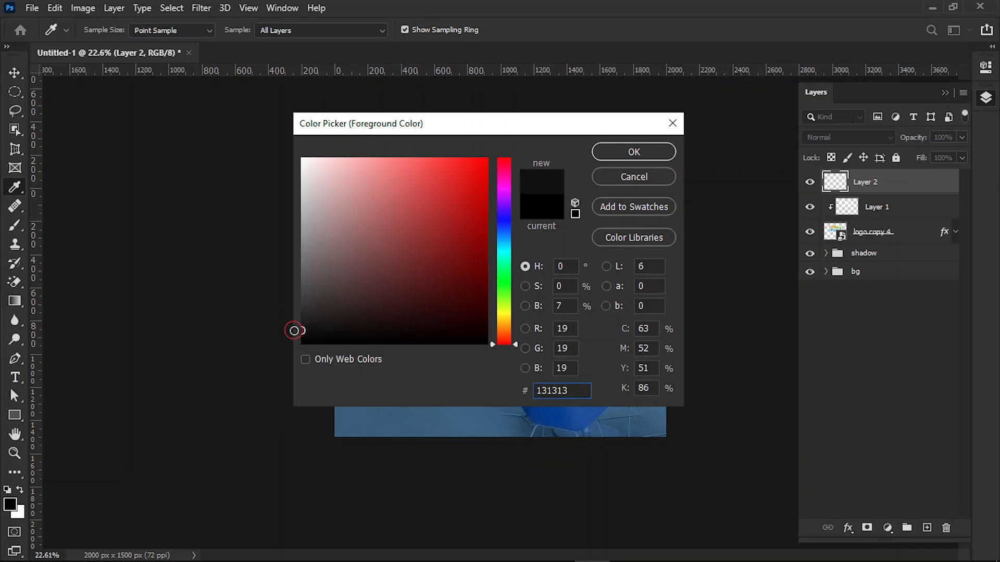
pyautogui.click(633, 152)
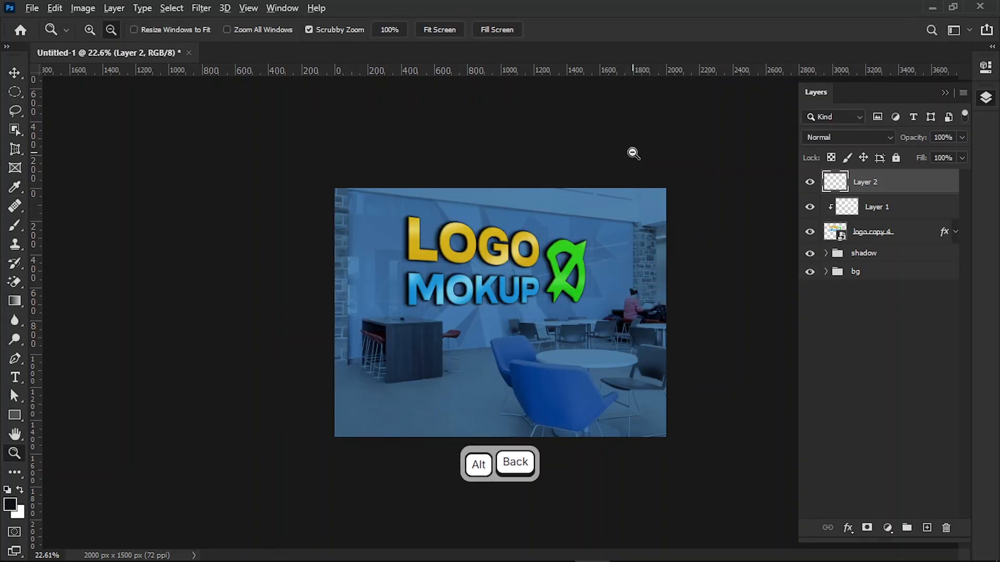
pyautogui.hotkey('alt', 'BackSpace')
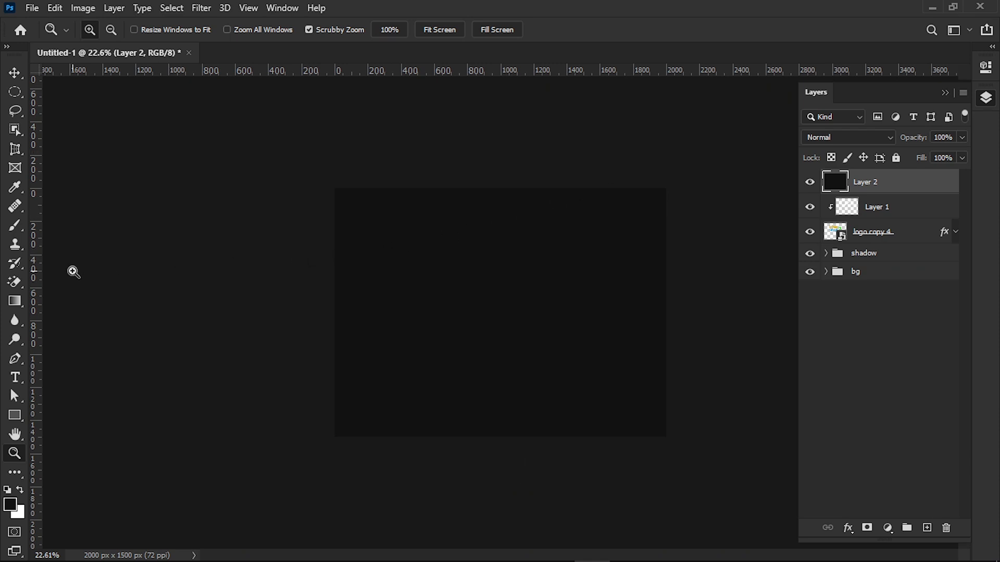
# Step: Paint white over the upper-right corner and right edge of Layer 2 with a 1000 px soft round brush
pyautogui.click(15, 225)
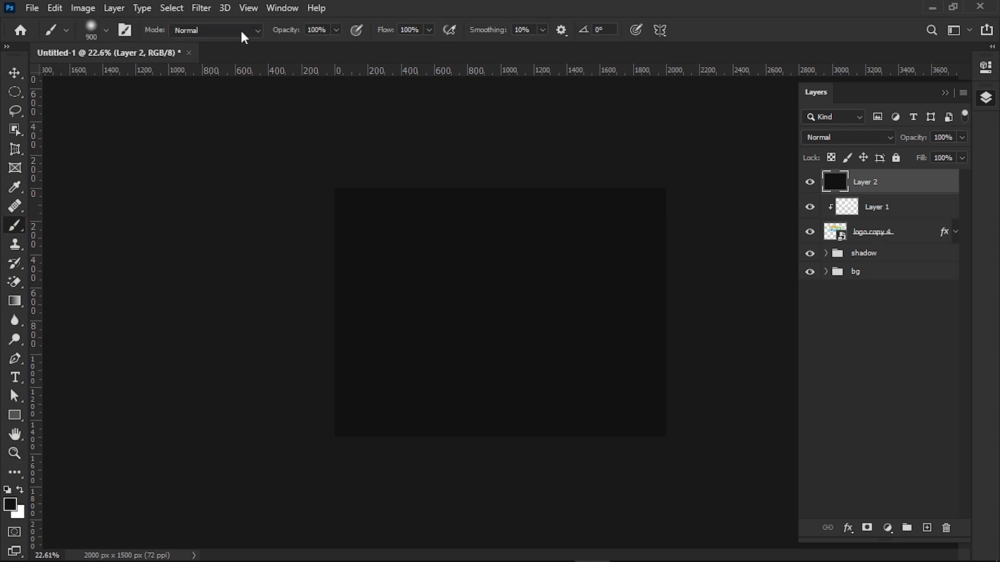
pyautogui.click(20, 490)
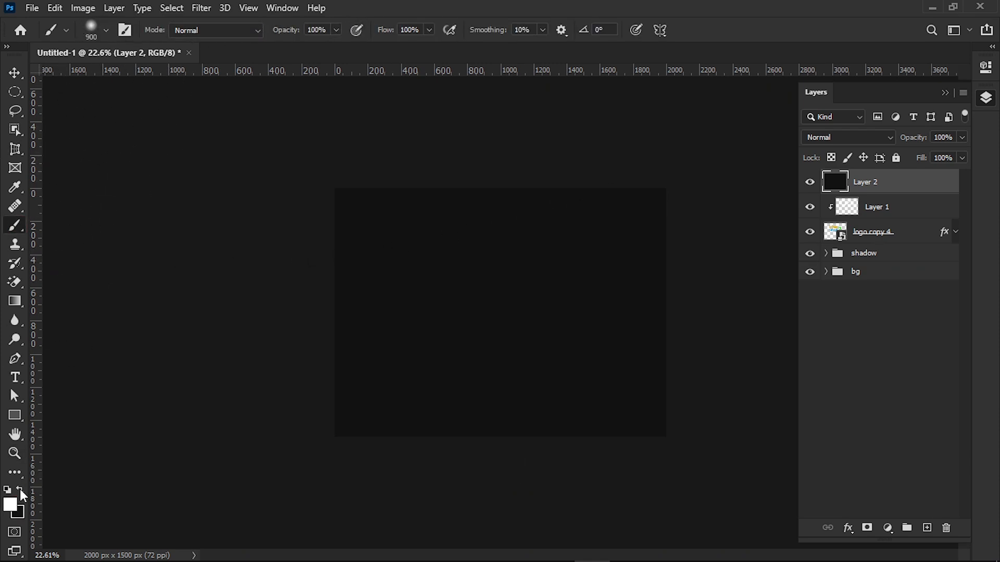
pyautogui.click(106, 30)
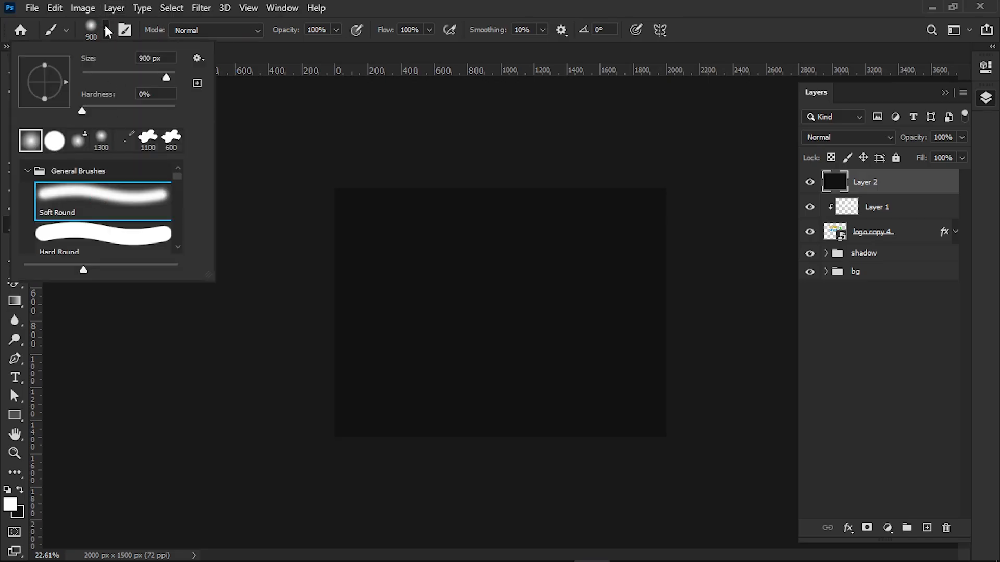
pyautogui.click(106, 30)
pyautogui.press(']')
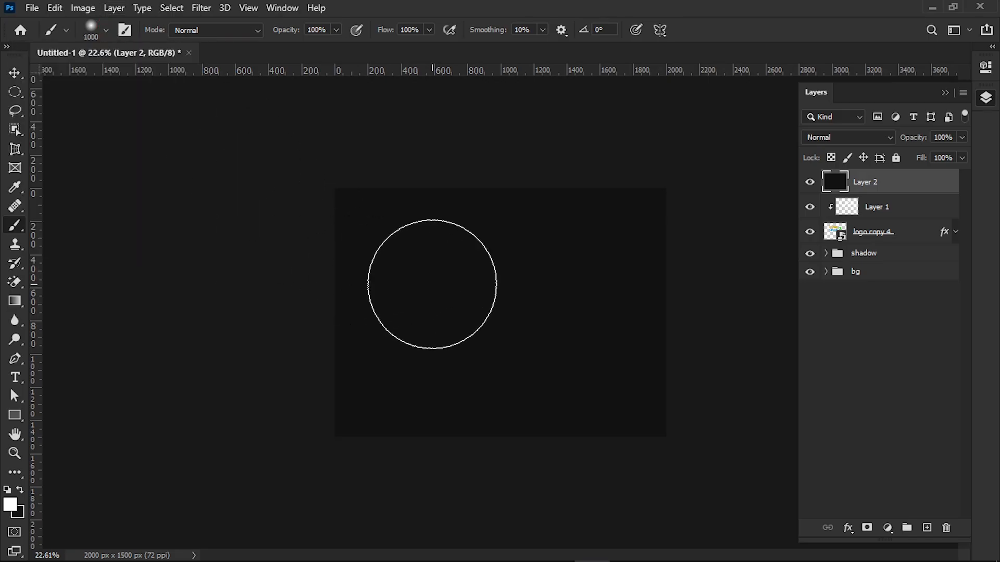
pyautogui.click(645, 222)
pyautogui.moveTo(646, 262); pyautogui.dragTo(700, 355)
pyautogui.moveTo(596, 168)
pyautogui.mouseDown()
pyautogui.moveTo(509, 162)
pyautogui.moveTo(588, 199)
pyautogui.moveTo(643, 255)
pyautogui.moveTo(661, 278)
pyautogui.moveTo(691, 381)
pyautogui.moveTo(694, 323)
pyautogui.mouseUp()
# Step: Set the brush to 26% opacity and 33% flow, and brush faint white along the light area's inner edge and the image's top edge
pyautogui.click(336, 29)
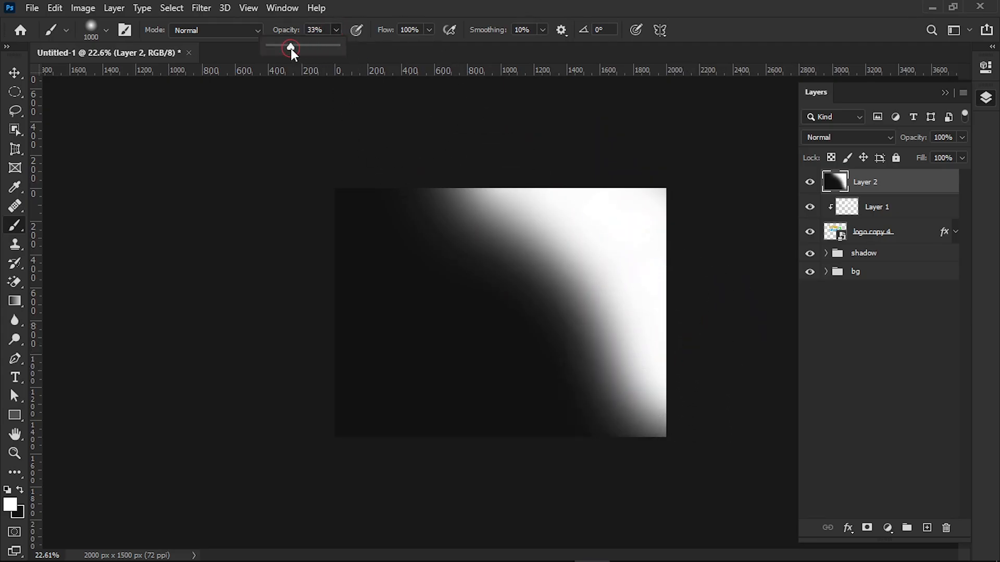
pyautogui.click(429, 29)
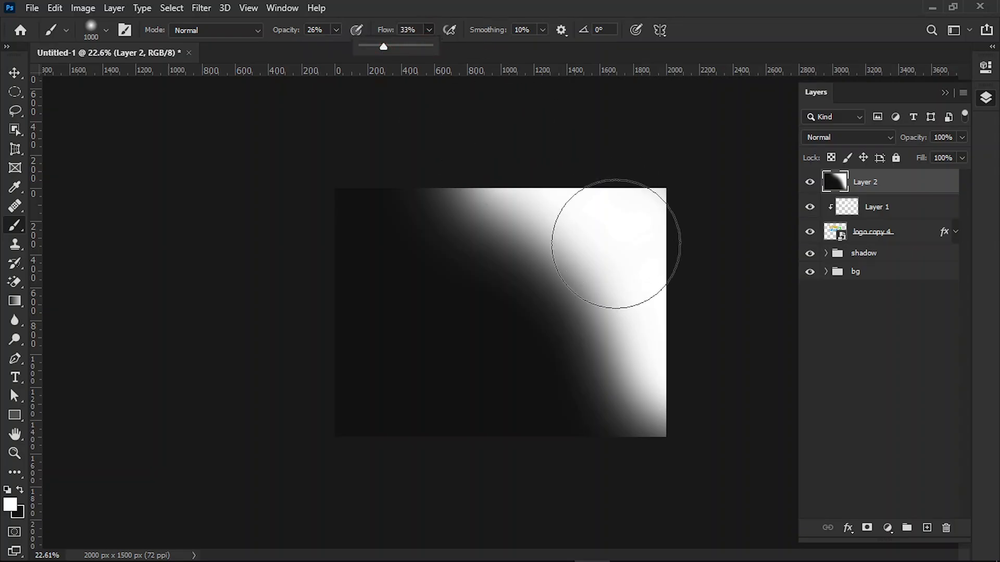
pyautogui.moveTo(578, 271)
pyautogui.mouseDown()
pyautogui.moveTo(588, 438)
pyautogui.moveTo(618, 387)
pyautogui.moveTo(692, 387)
pyautogui.moveTo(548, 210)
pyautogui.mouseUp()
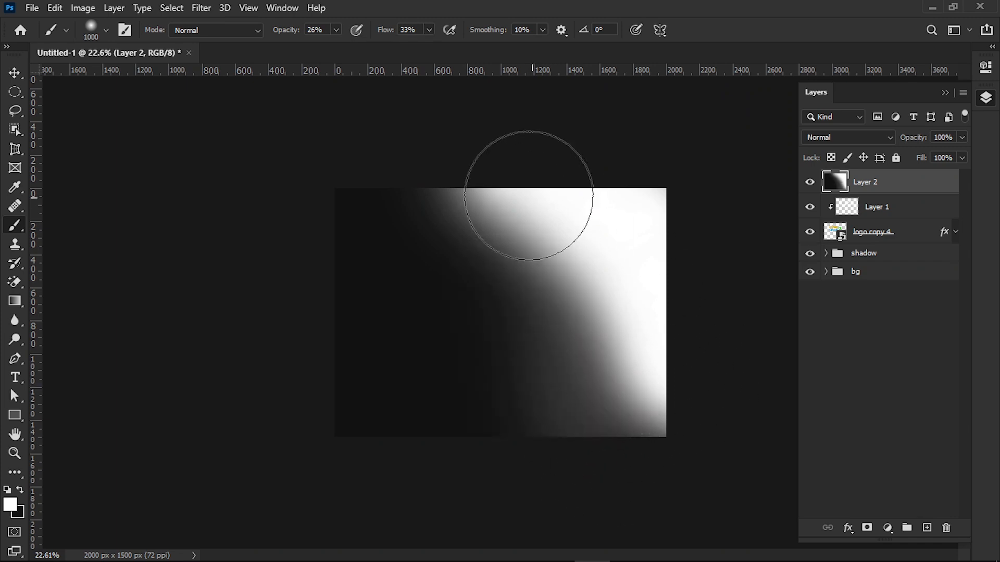
pyautogui.moveTo(324, 148); pyautogui.dragTo(600, 171)
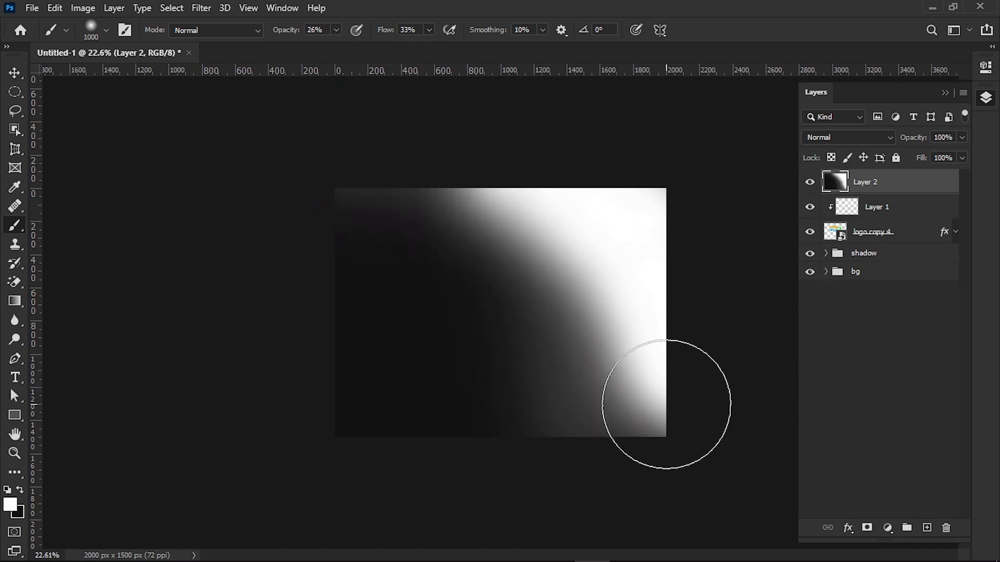
# Step: Set Layer 2's blend mode to Overlay and its opacity to 49%
pyautogui.click(859, 136)
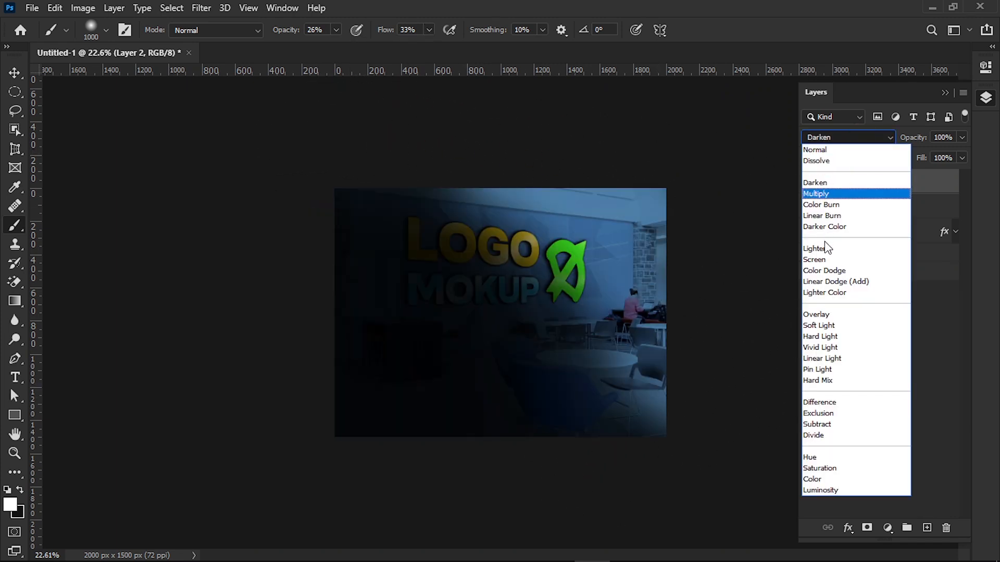
pyautogui.click(819, 315)
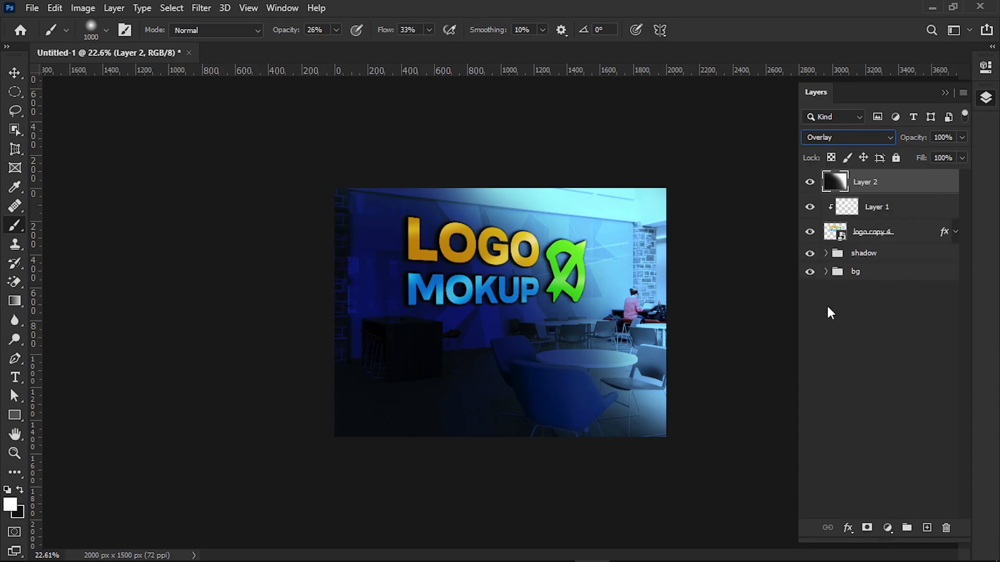
pyautogui.click(961, 137)
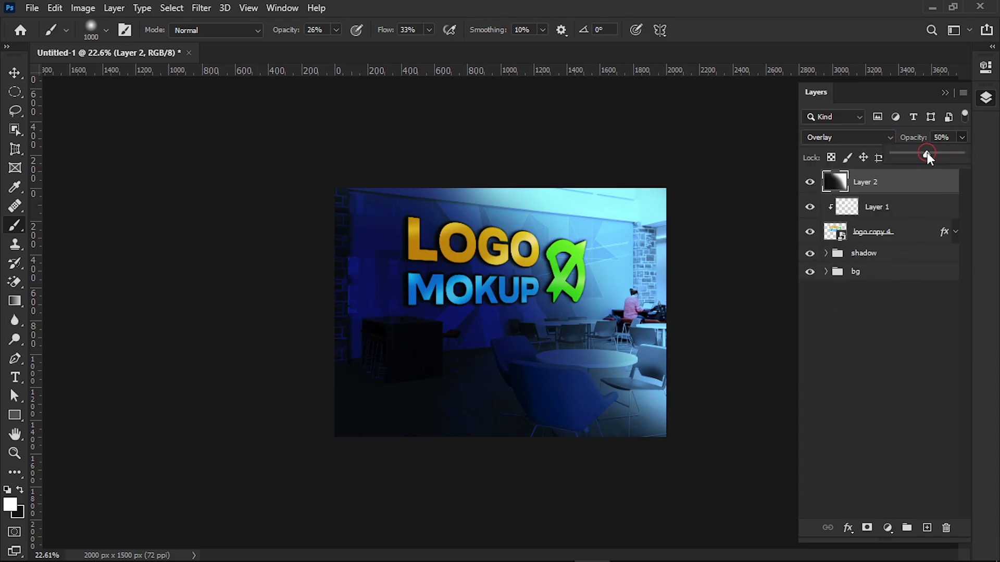
pyautogui.moveTo(927, 154); pyautogui.dragTo(926, 154)
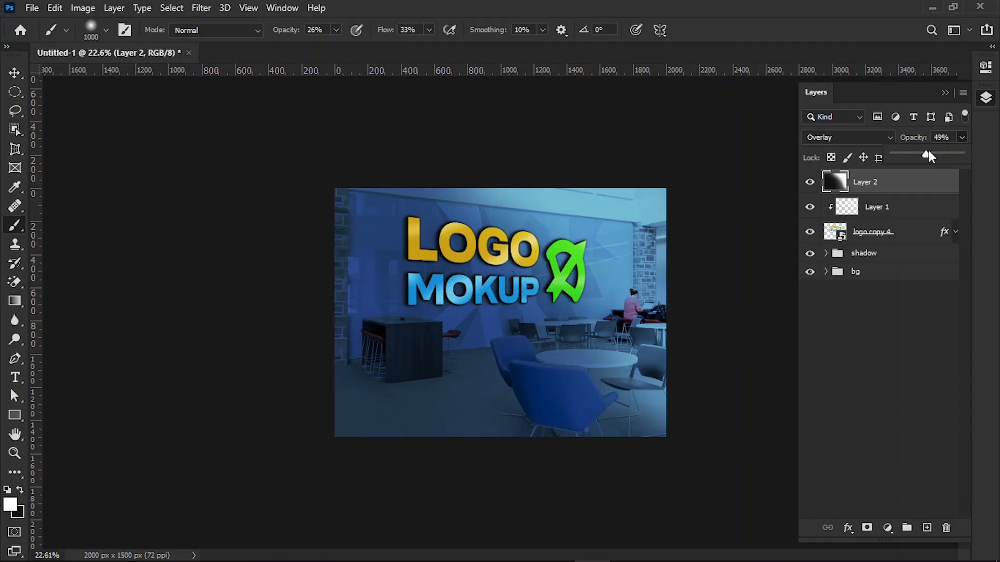
# Step: Reduce the opacity of the reflections on Layer 1 to 39%
pyautogui.click(840, 207)
pyautogui.click(841, 206)
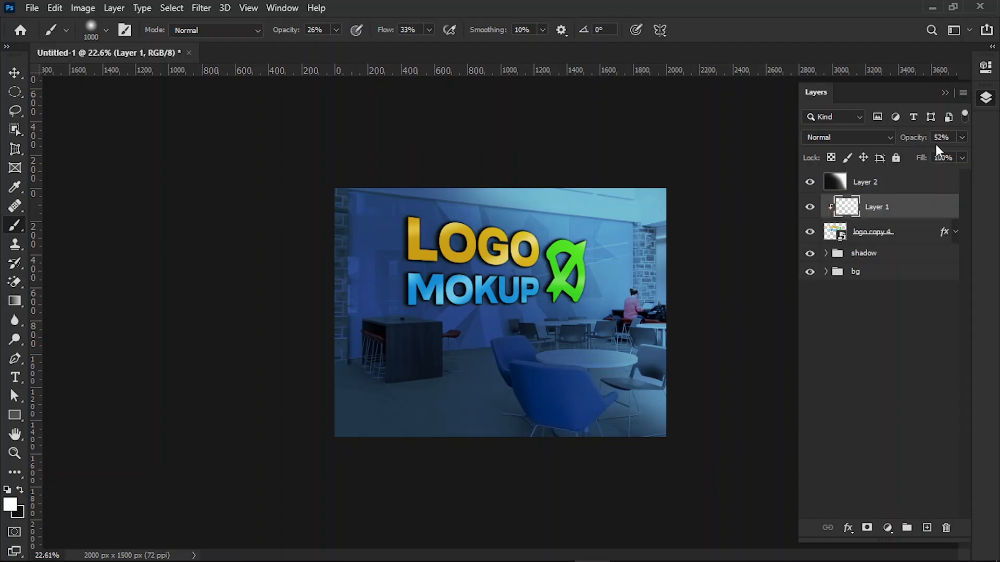
pyautogui.click(961, 137)
pyautogui.moveTo(922, 158); pyautogui.dragTo(918, 157)
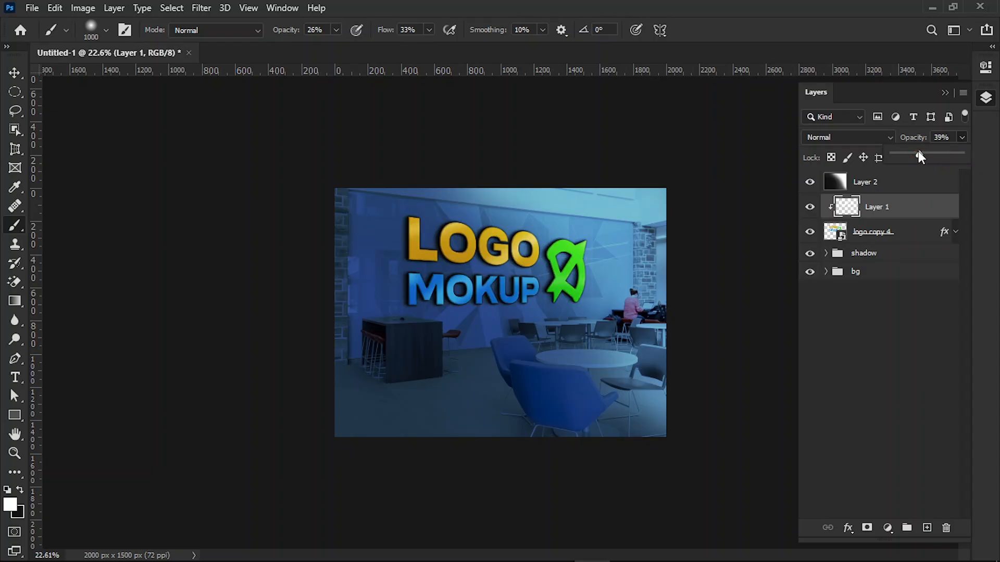
# Step: Brush the dark colour faintly over the lower-left corner of the image on Layer 2
pyautogui.click(851, 181)
pyautogui.click(851, 182)
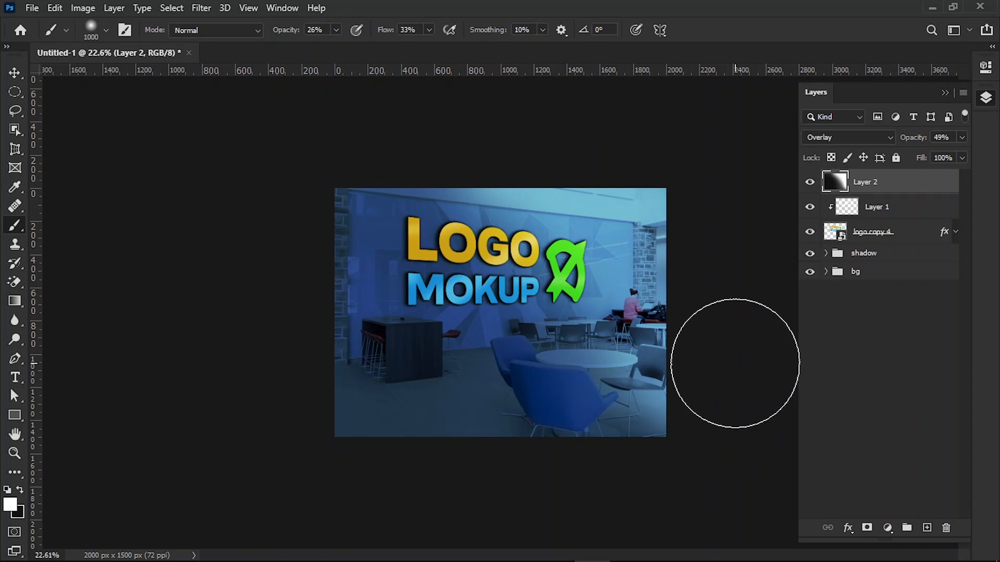
pyautogui.click(20, 490)
pyautogui.moveTo(321, 424)
pyautogui.mouseDown()
pyautogui.moveTo(340, 281)
pyautogui.moveTo(365, 167)
pyautogui.moveTo(378, 411)
pyautogui.moveTo(393, 467)
pyautogui.moveTo(378, 290)
pyautogui.moveTo(397, 198)
pyautogui.moveTo(424, 475)
pyautogui.moveTo(393, 177)
pyautogui.moveTo(422, 473)
pyautogui.moveTo(387, 338)
pyautogui.moveTo(380, 145)
pyautogui.moveTo(385, 213)
pyautogui.moveTo(481, 447)
pyautogui.moveTo(360, 346)
pyautogui.moveTo(337, 190)
pyautogui.moveTo(452, 417)
pyautogui.moveTo(415, 479)
pyautogui.mouseUp()
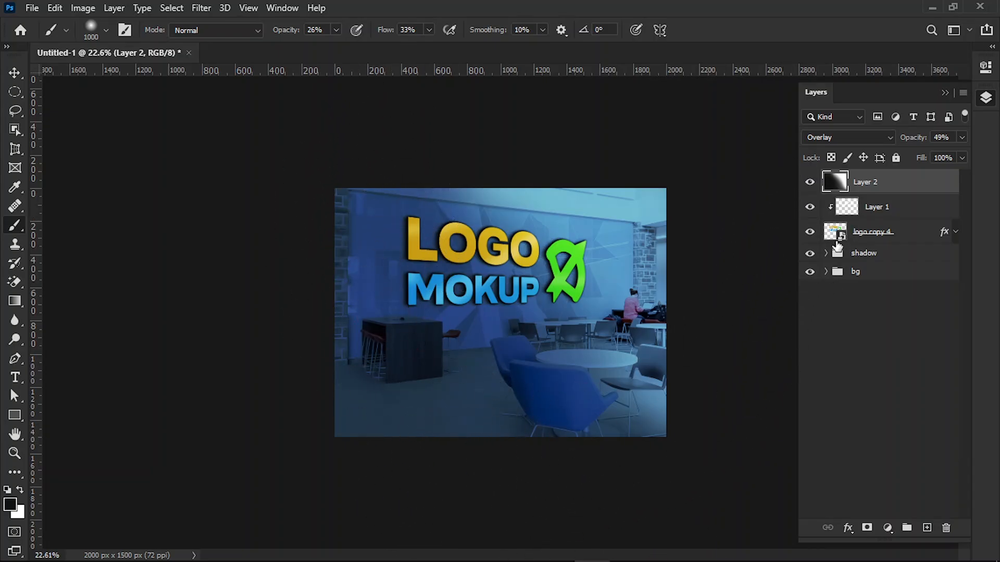
# Step: Group Layer 2, Layer 1 and logo copy 4, and name the group "effect"
pyautogui.press('v')
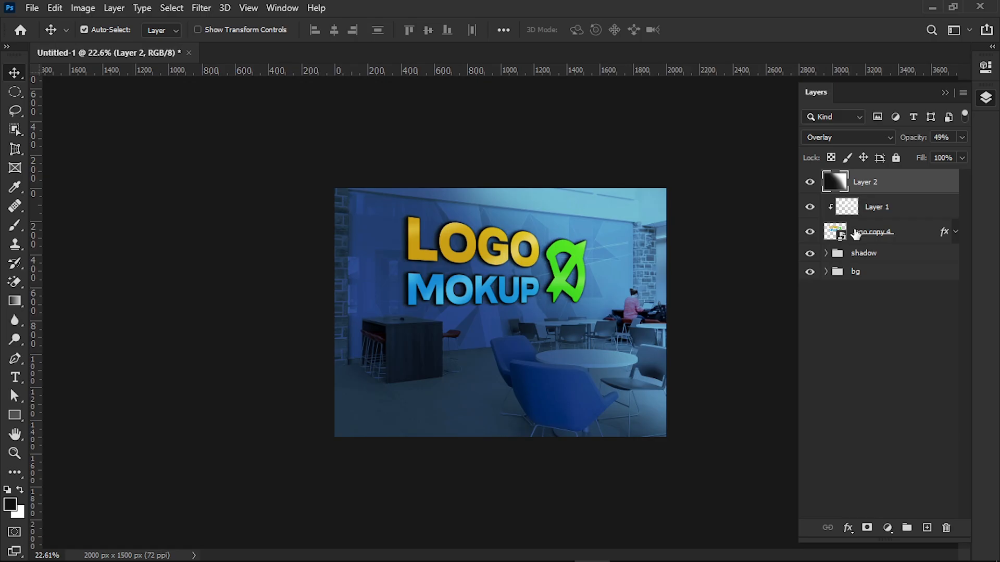
pyautogui.keyDown('shift'); pyautogui.click(908, 235); pyautogui.keyUp('shift')
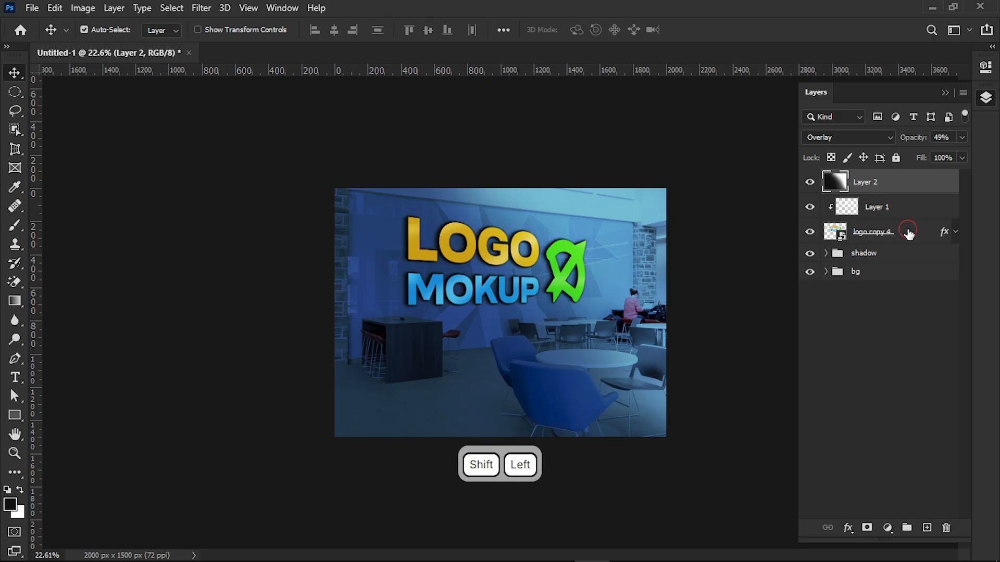
pyautogui.click(906, 528)
pyautogui.doubleClick(864, 179)
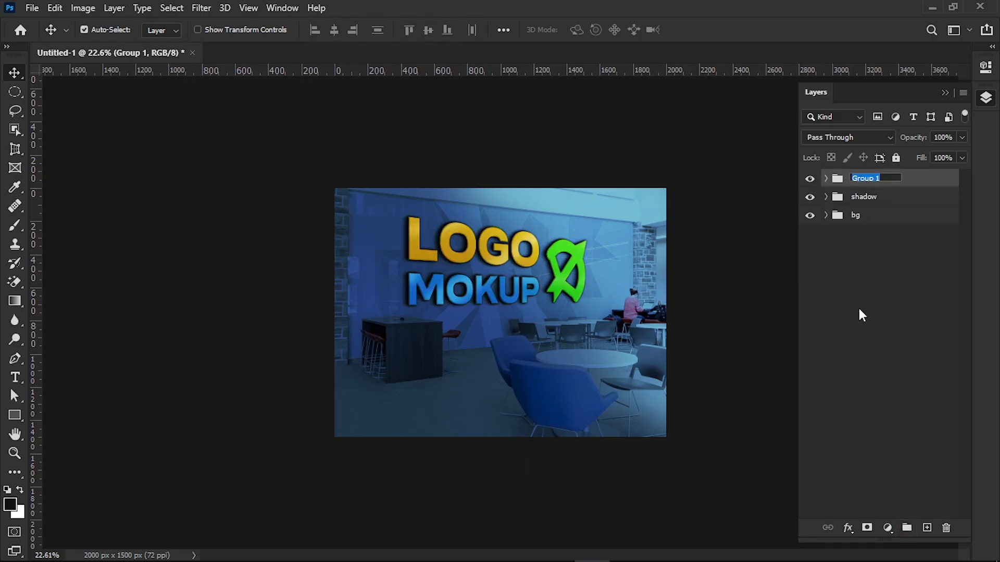
pyautogui.write('effect')
pyautogui.click(874, 302)
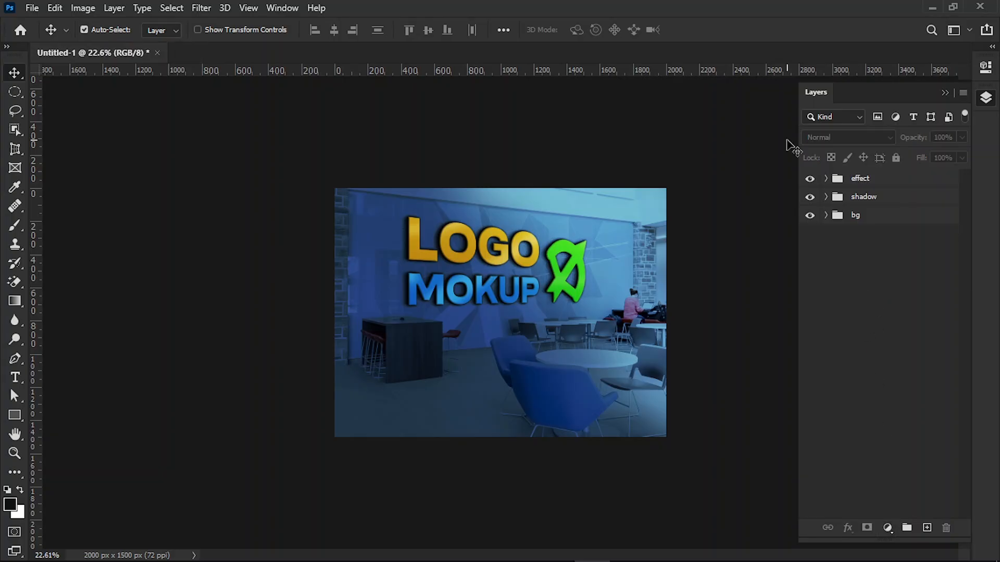
# Step: Add a Gradient Fill layer above the effect group using the Blue_31 preset, and set its blend mode to Soft Light
pyautogui.click(843, 179)
pyautogui.click(886, 529)
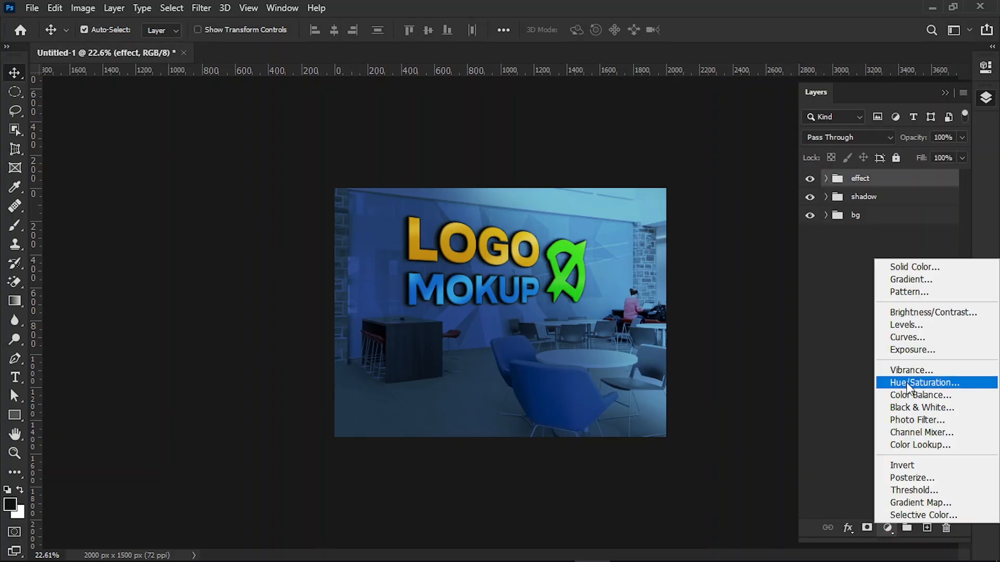
pyautogui.click(913, 279)
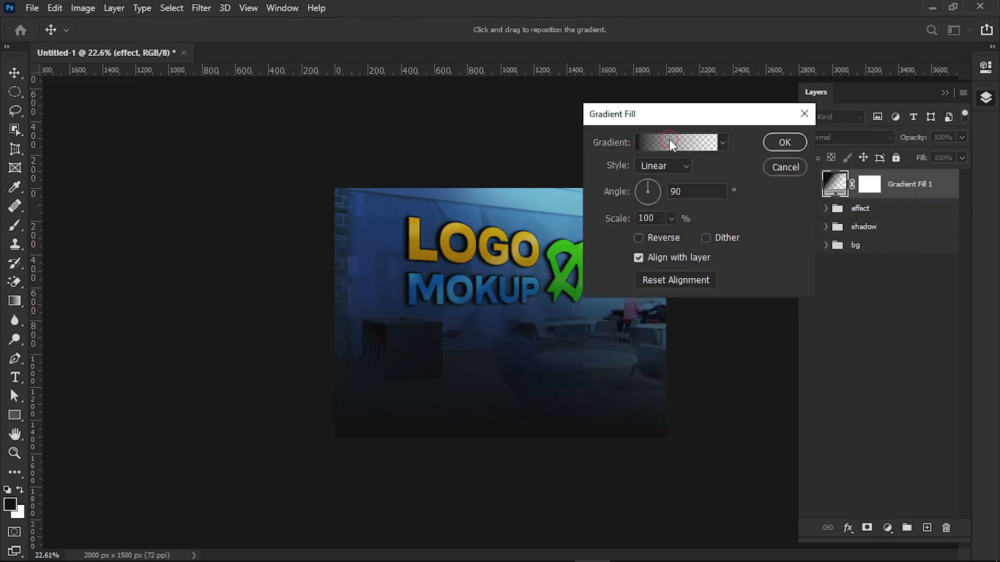
pyautogui.click(670, 142)
pyautogui.click(619, 151)
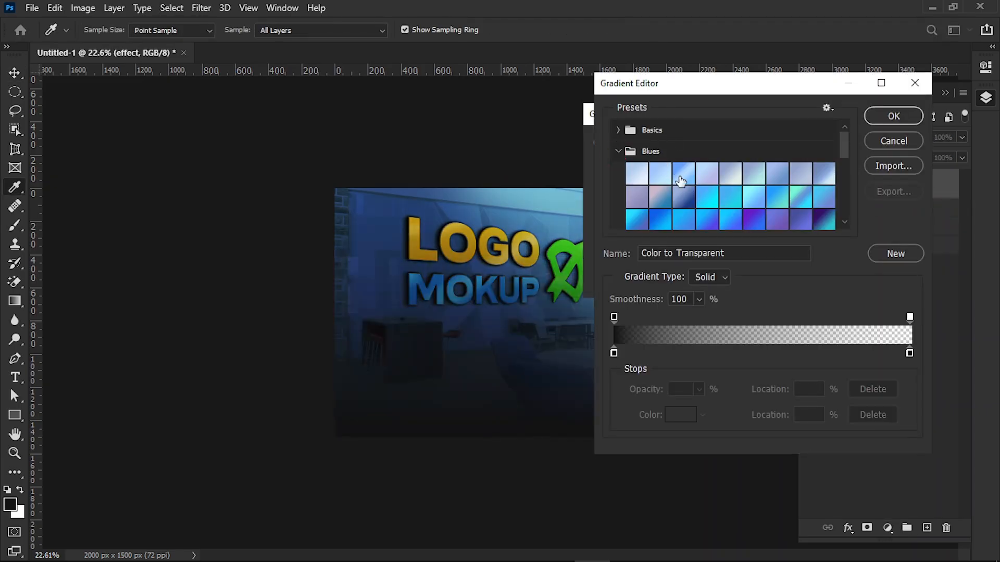
pyautogui.scroll(-3, 676, 178)
pyautogui.click(709, 191)
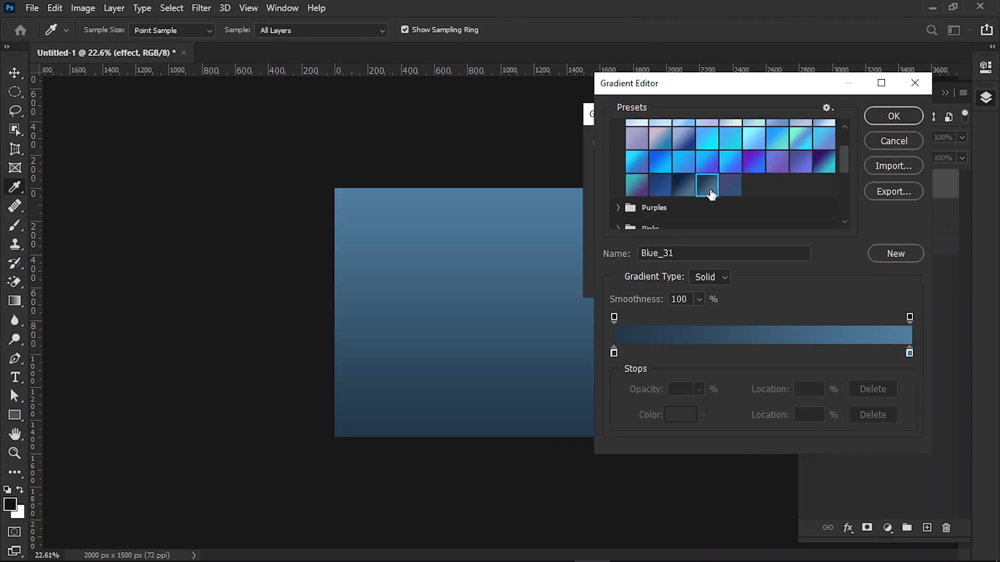
pyautogui.click(662, 164)
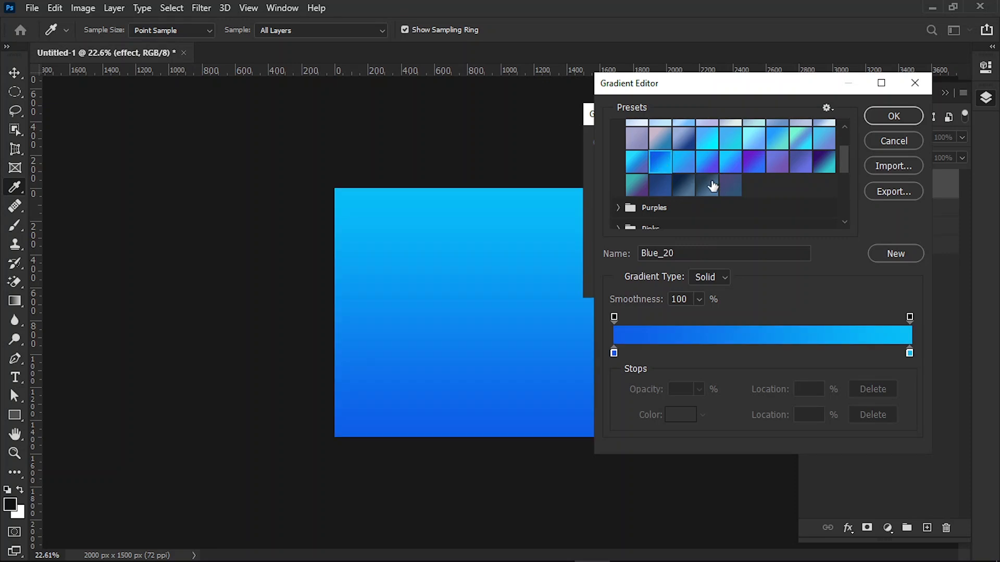
pyautogui.click(710, 190)
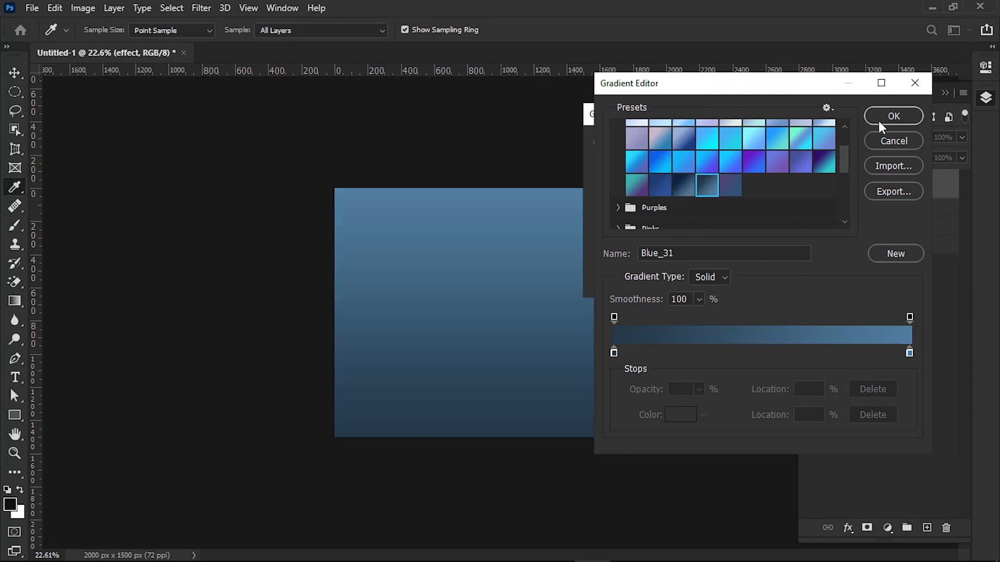
pyautogui.click(879, 115)
pyautogui.click(784, 142)
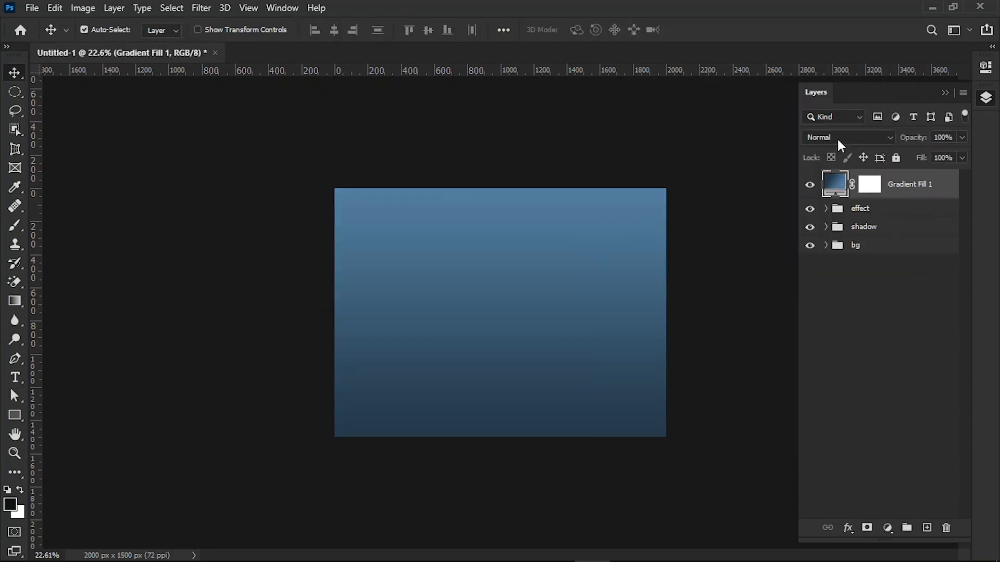
pyautogui.click(837, 138)
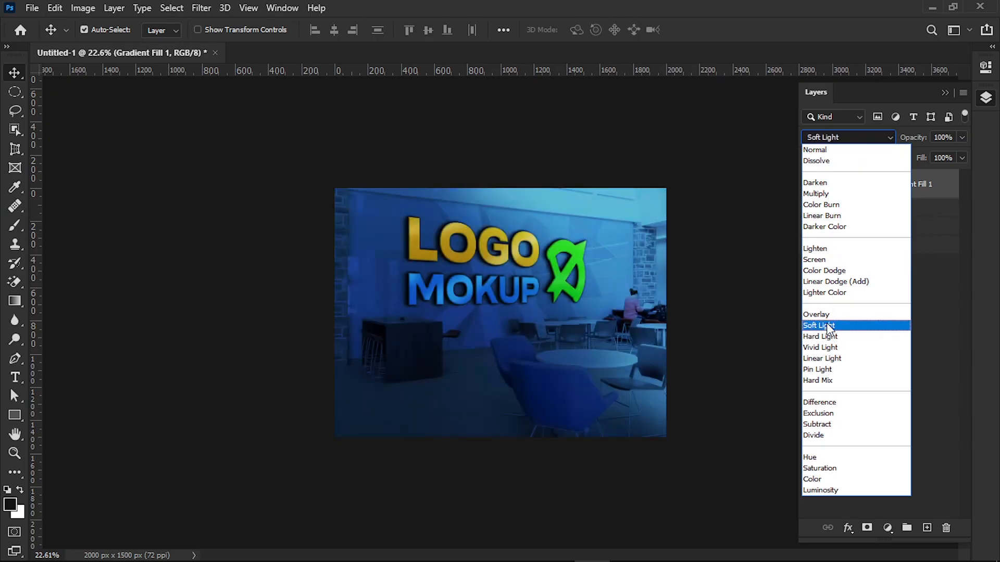
pyautogui.click(827, 325)
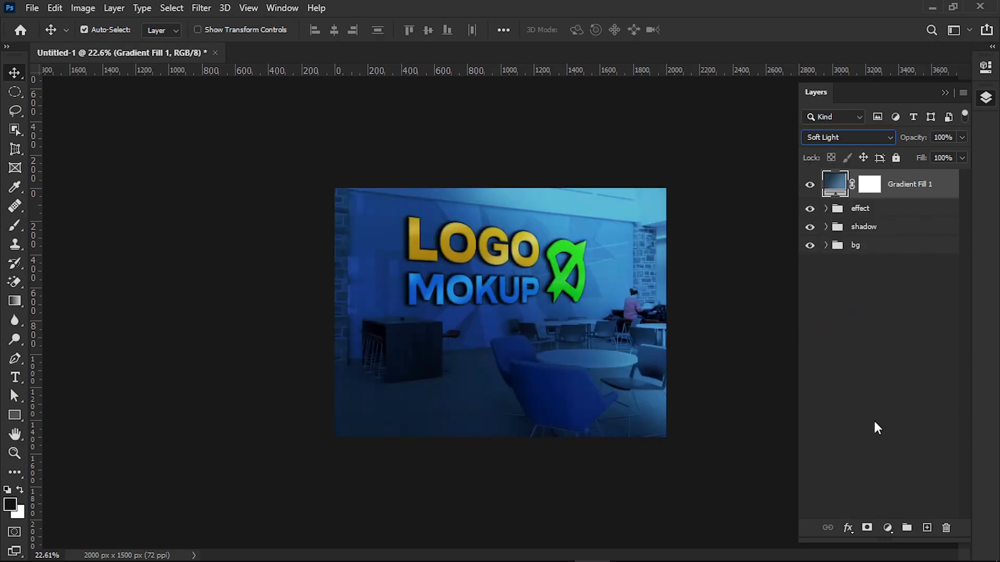
# Step: Add a Curves adjustment layer above the gradient fill and move the Red channel's white point to input 182
pyautogui.click(888, 528)
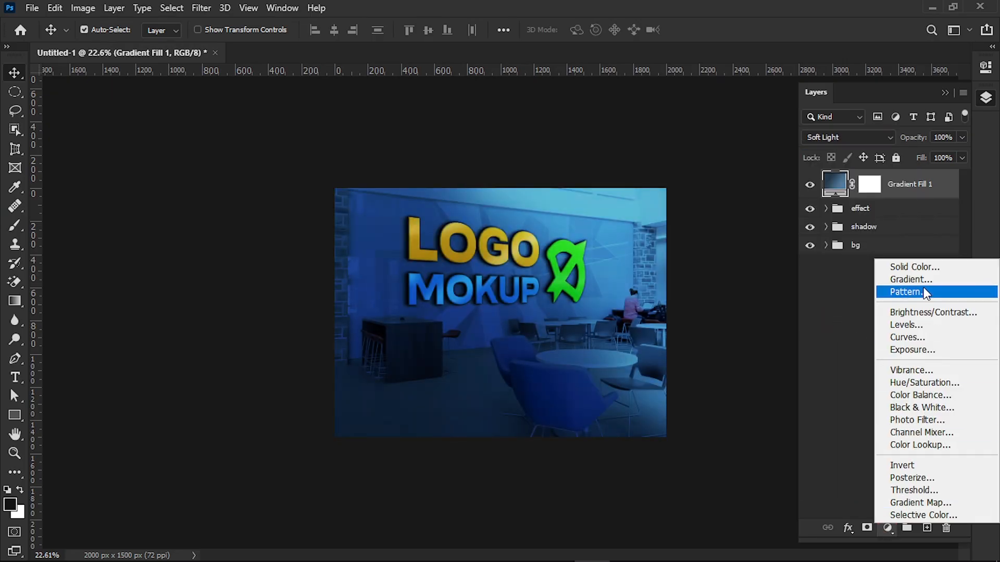
pyautogui.click(920, 336)
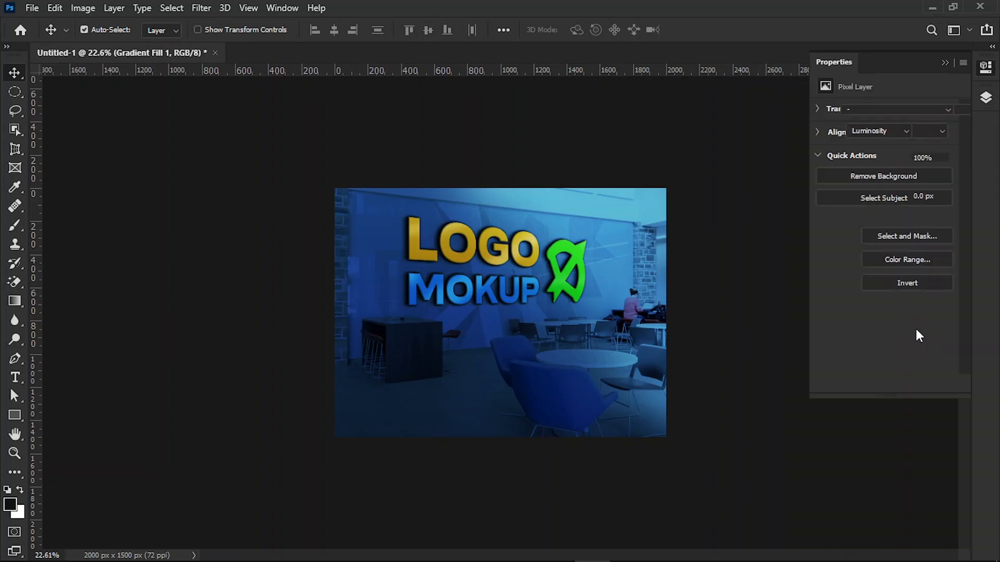
pyautogui.click(875, 133)
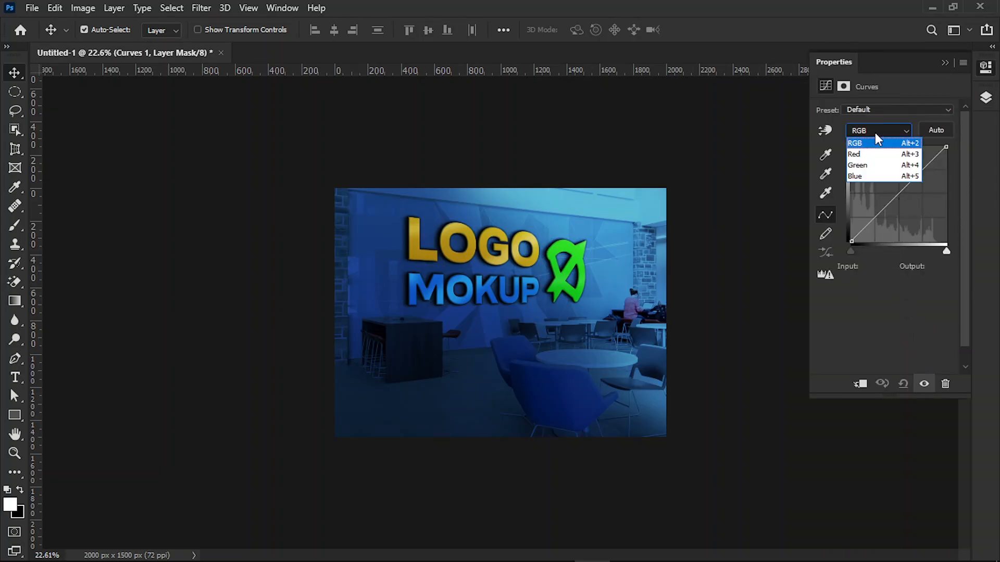
pyautogui.click(854, 154)
pyautogui.moveTo(946, 147); pyautogui.dragTo(916, 139)
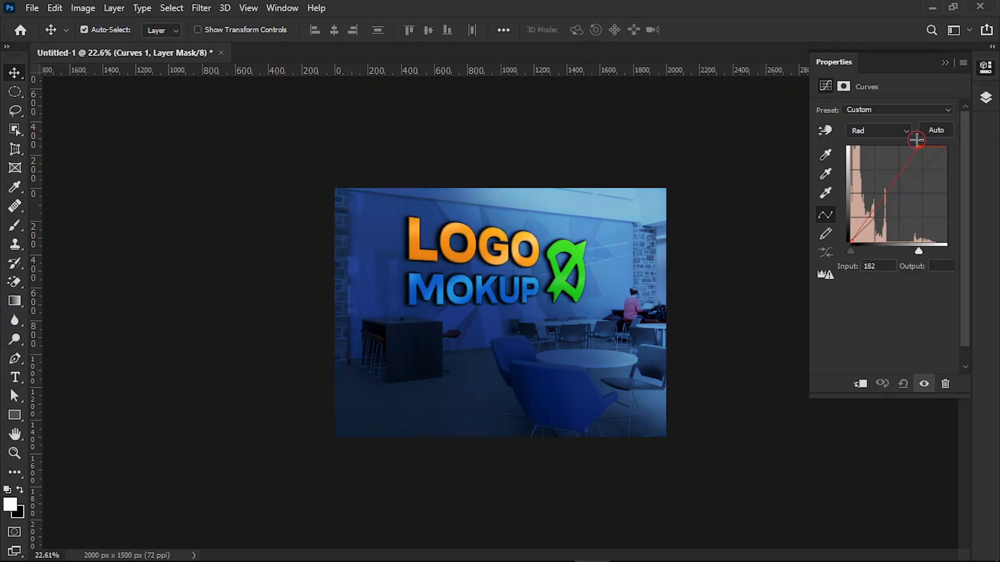
# Step: Move the Green channel's white point to input 208 and shift the Blue channel's white point slightly inward on the Curves layer
pyautogui.click(893, 131)
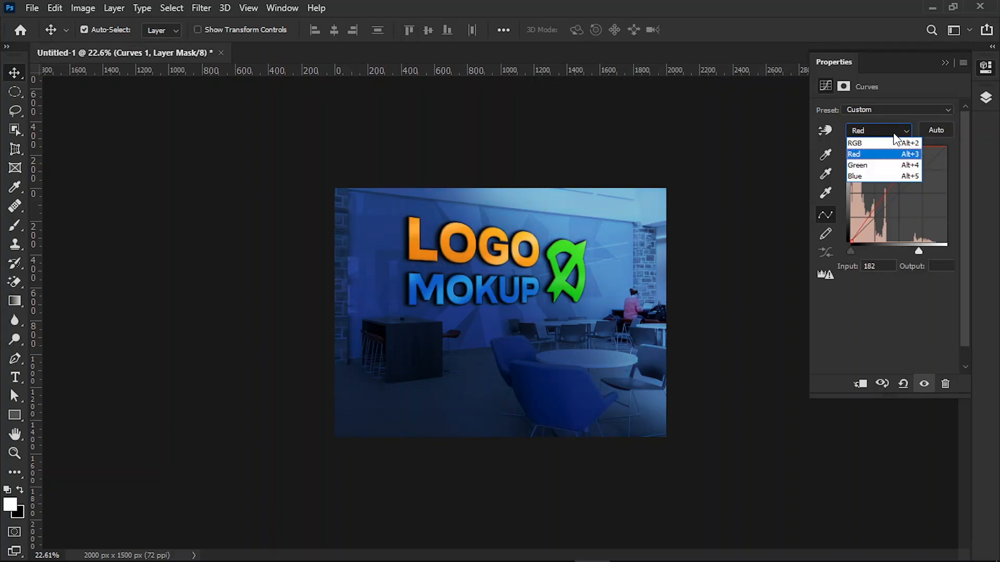
pyautogui.click(881, 165)
pyautogui.moveTo(945, 147); pyautogui.dragTo(924, 142)
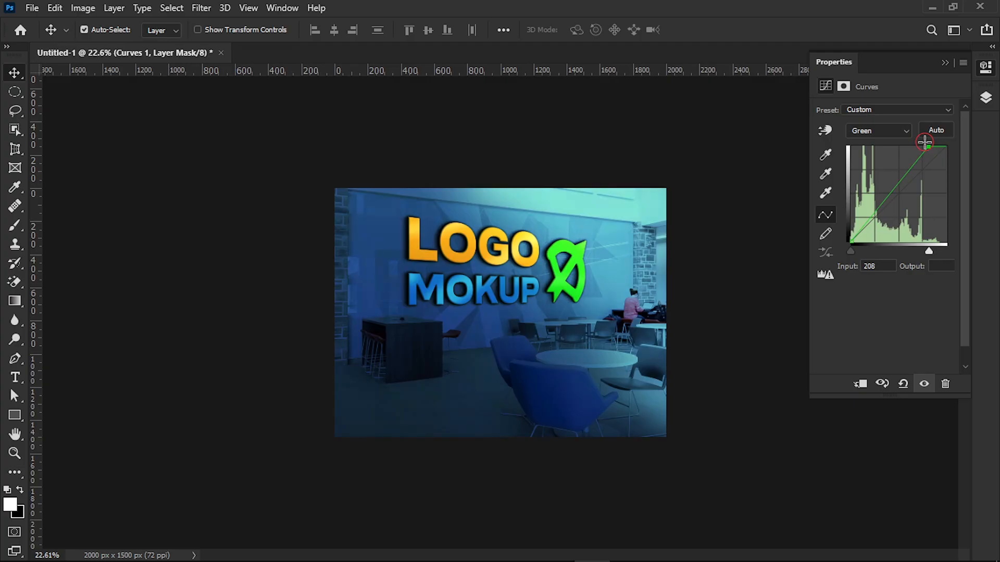
pyautogui.click(898, 135)
pyautogui.click(873, 171)
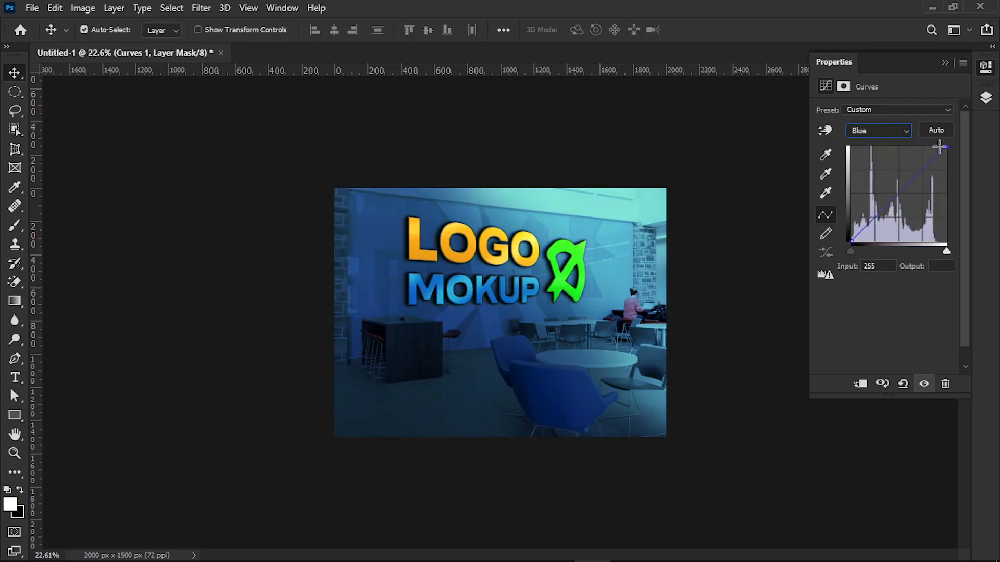
pyautogui.moveTo(945, 146)
pyautogui.mouseDown()
pyautogui.moveTo(951, 160)
pyautogui.moveTo(939, 141)
pyautogui.moveTo(964, 160)
pyautogui.moveTo(937, 132)
pyautogui.mouseUp()
# Step: Anchor the midpoint of the composite RGB curve and raise its lower part to lighten the image's shadows
pyautogui.click(885, 130)
pyautogui.click(884, 143)
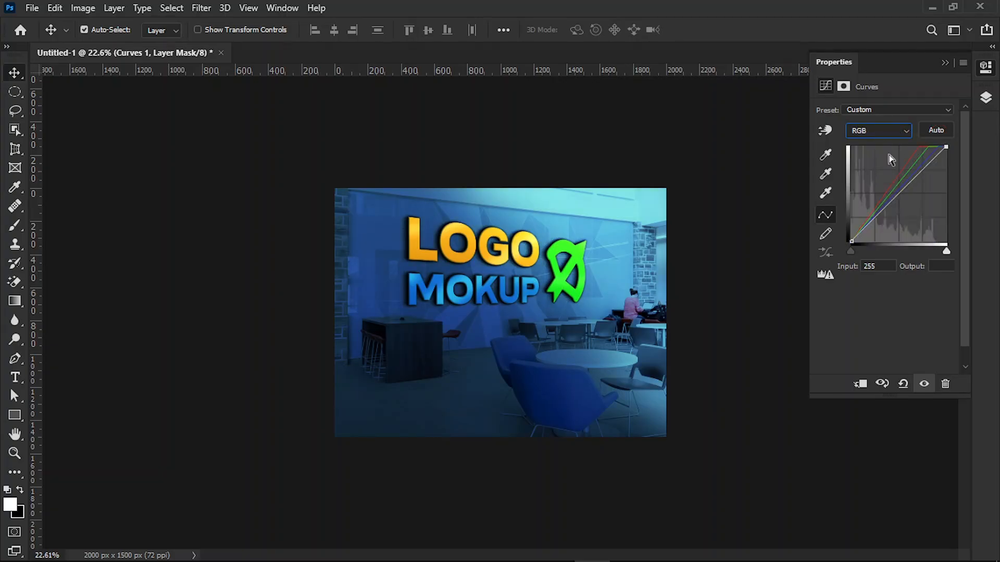
pyautogui.click(899, 193)
pyautogui.moveTo(869, 223); pyautogui.dragTo(869, 217)
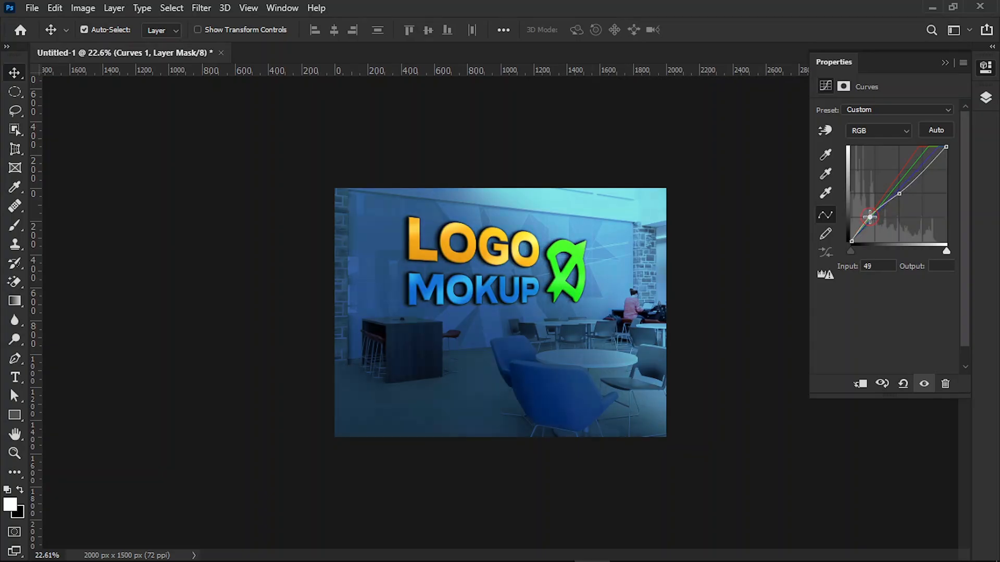
pyautogui.moveTo(869, 217); pyautogui.dragTo(866, 217)
pyautogui.click(921, 172)
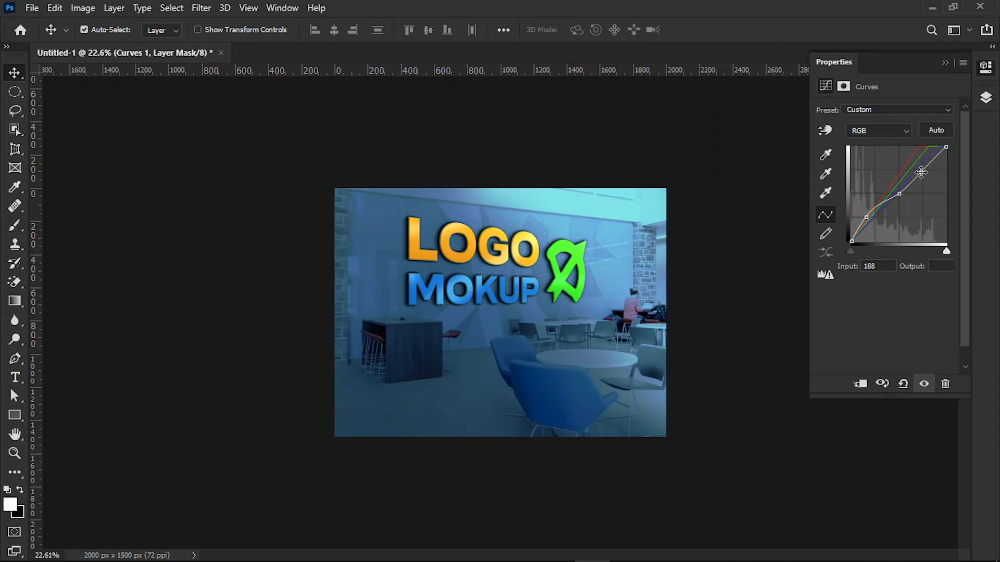
pyautogui.click(944, 63)
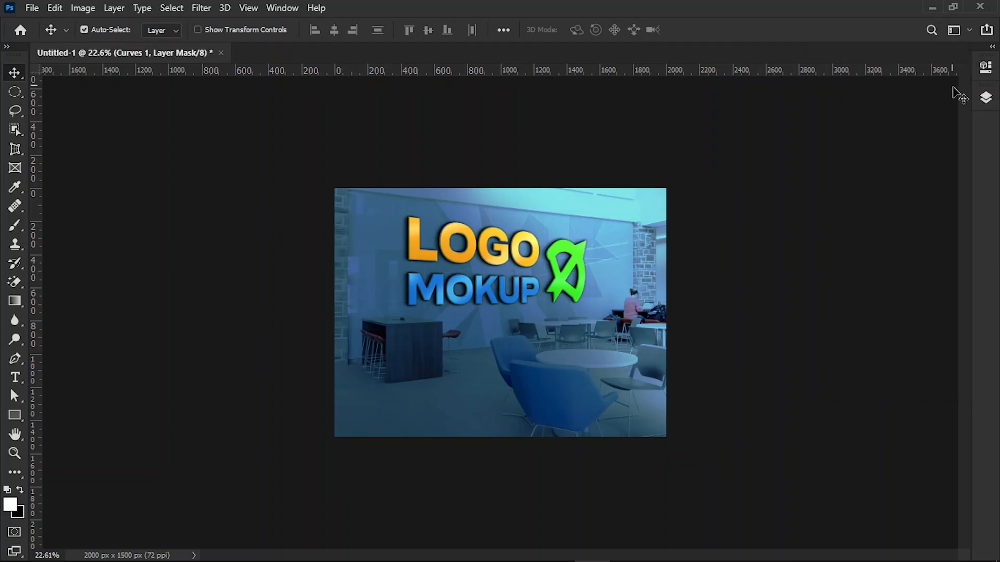
# Step: Group the Curves 1 and Gradient Fill 1 layers, and name the group "light"
pyautogui.click(985, 98)
pyautogui.keyDown('shift'); pyautogui.click(940, 221); pyautogui.keyUp('shift')
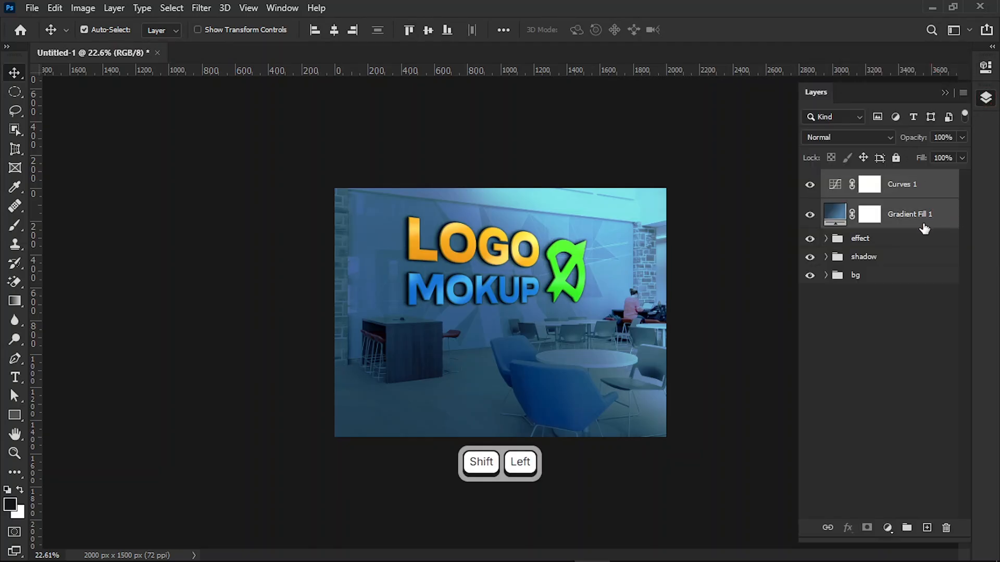
pyautogui.click(906, 527)
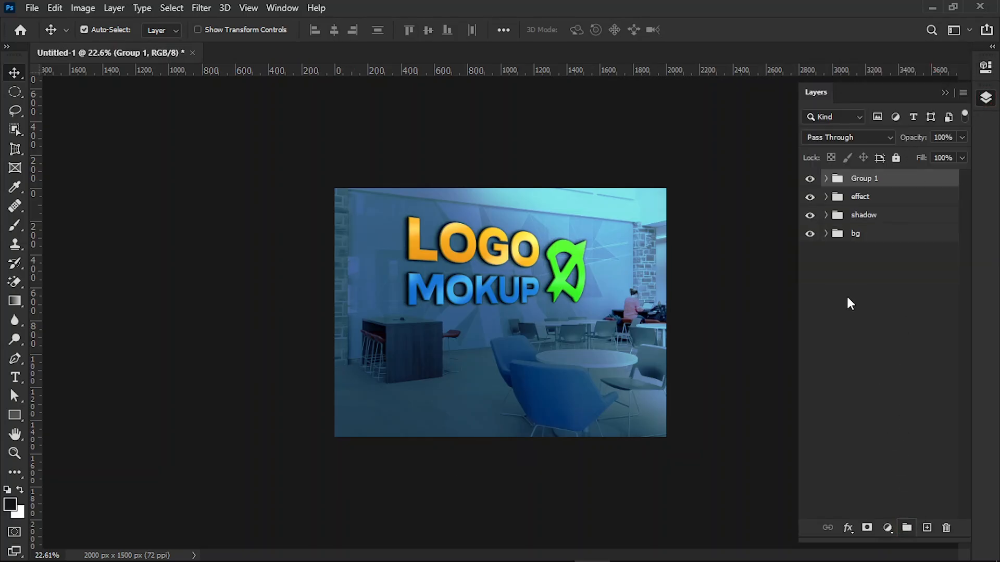
pyautogui.doubleClick(862, 178)
pyautogui.press('BackSpace')
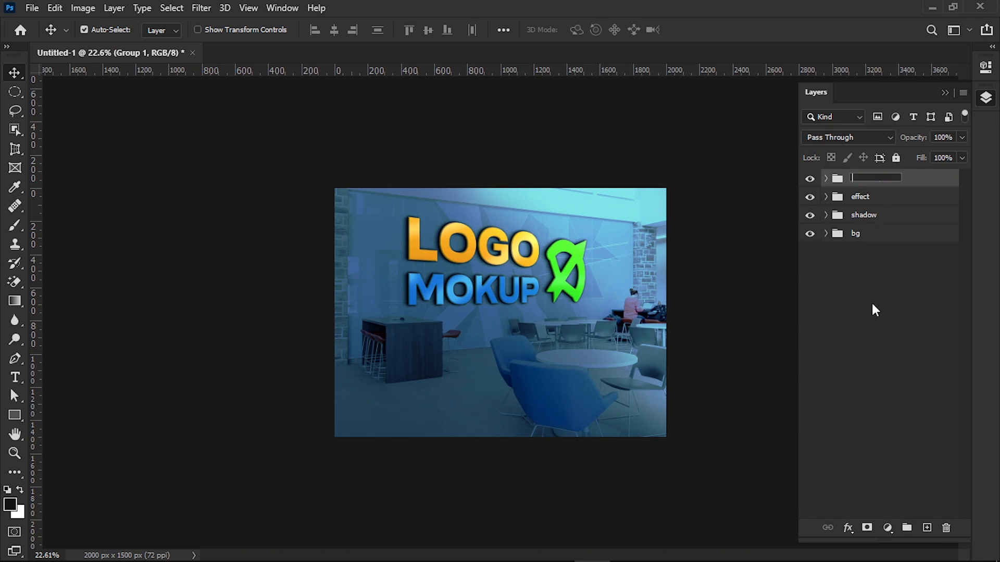
pyautogui.write('light')
pyautogui.click(871, 305)
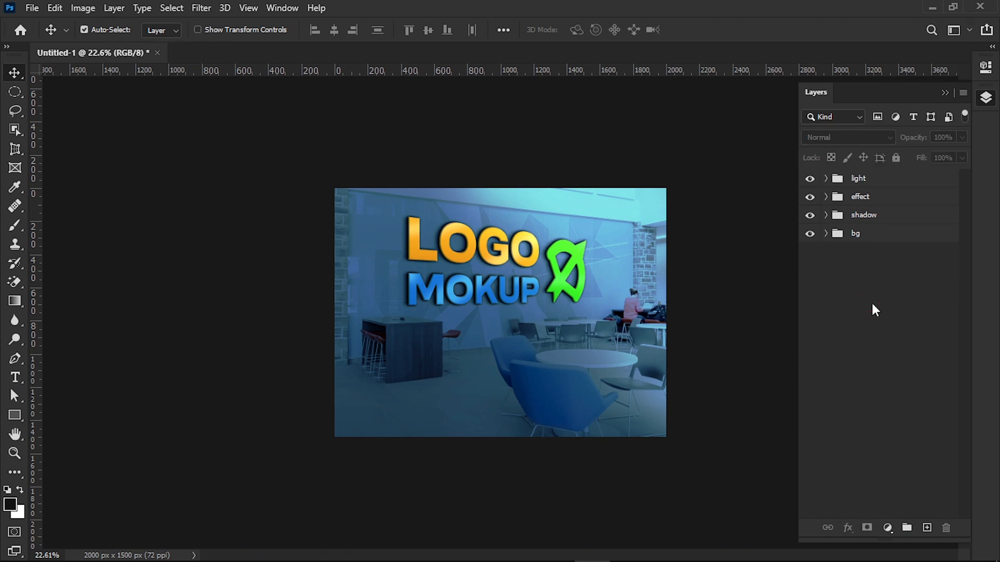
# Step: Brush white at 17% opacity and 13% flow over the lower-right area of the image on Layer 2 in the effect group
pyautogui.click(825, 197)
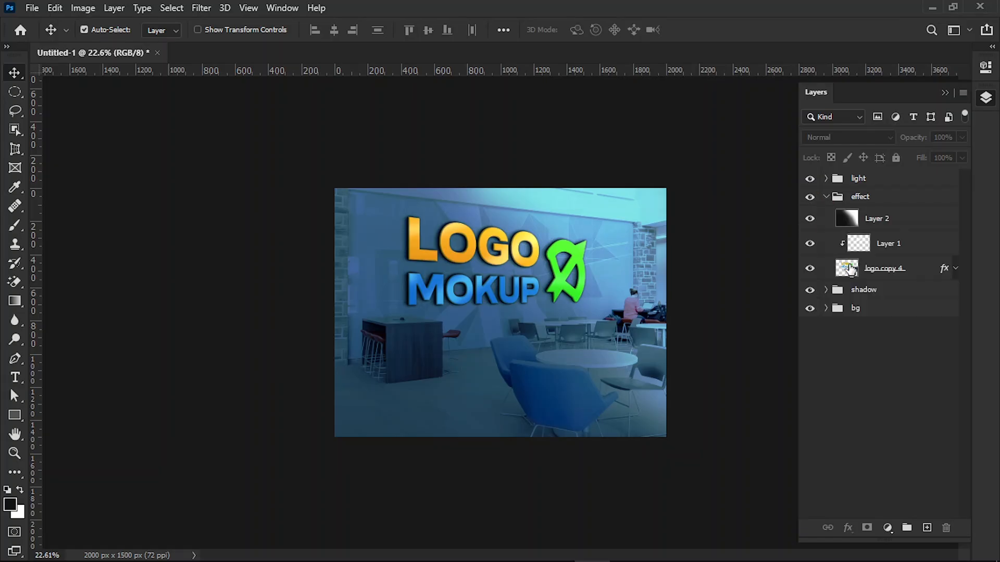
pyautogui.click(850, 223)
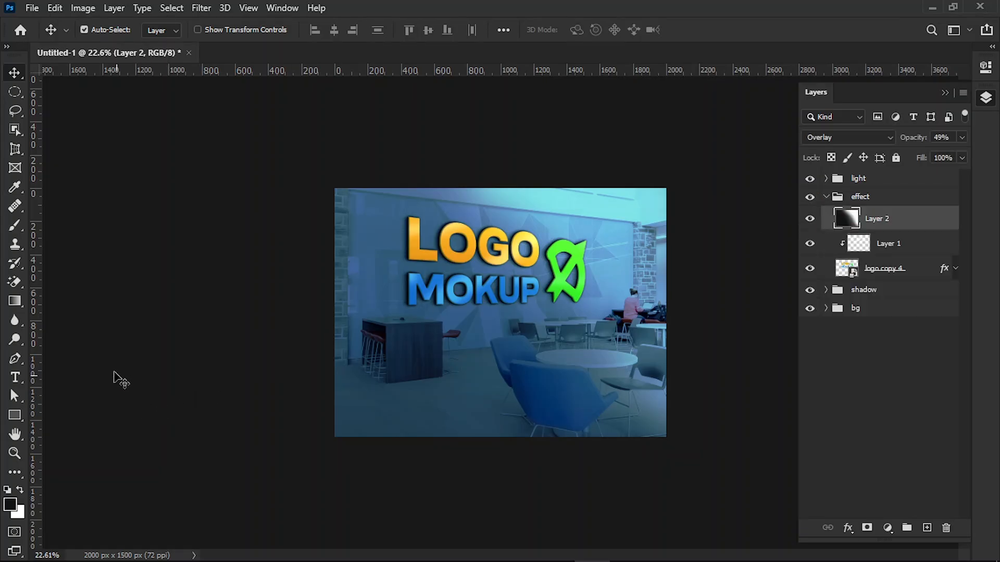
pyautogui.click(16, 226)
pyautogui.click(20, 491)
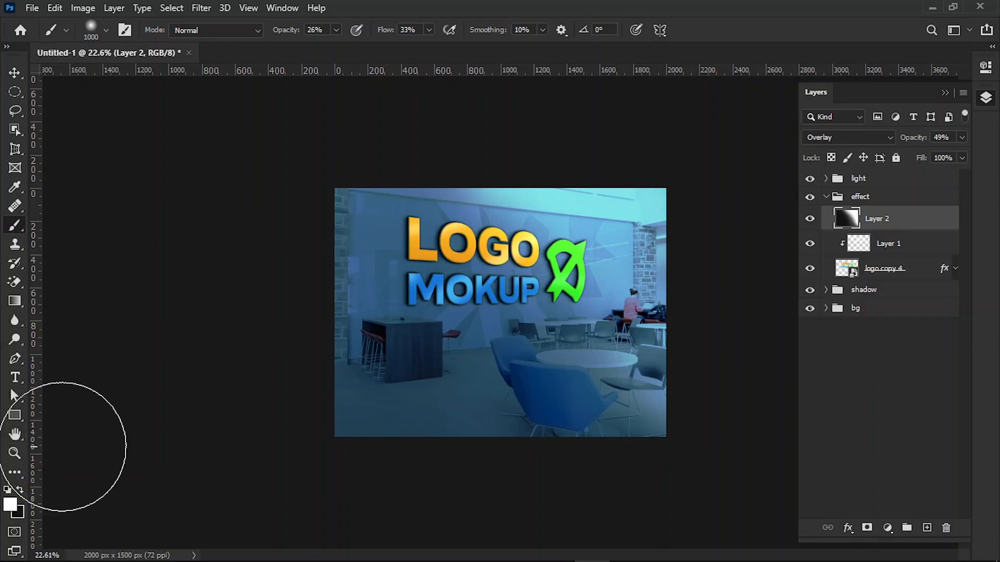
pyautogui.click(337, 30)
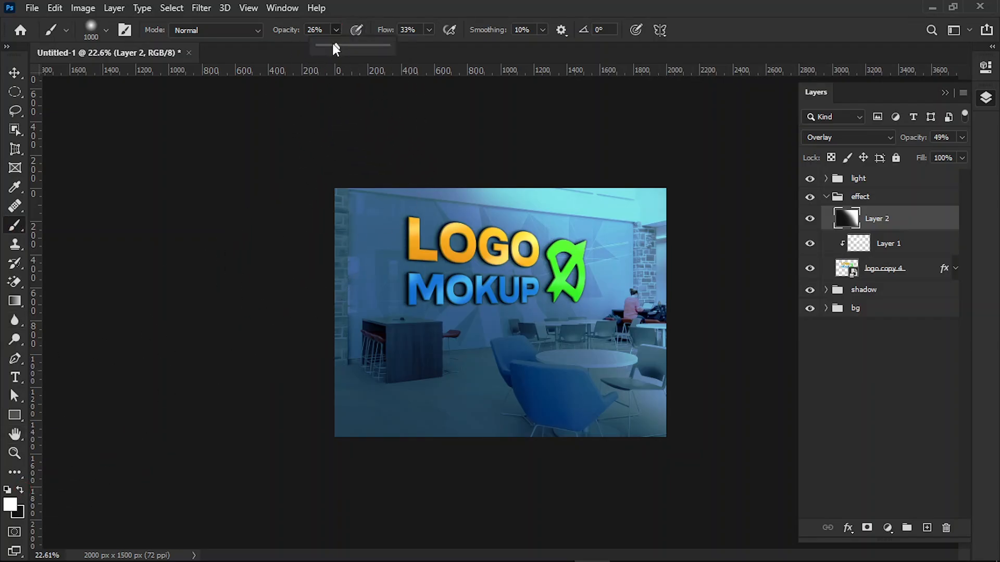
pyautogui.moveTo(330, 45); pyautogui.dragTo(329, 45)
pyautogui.click(429, 30)
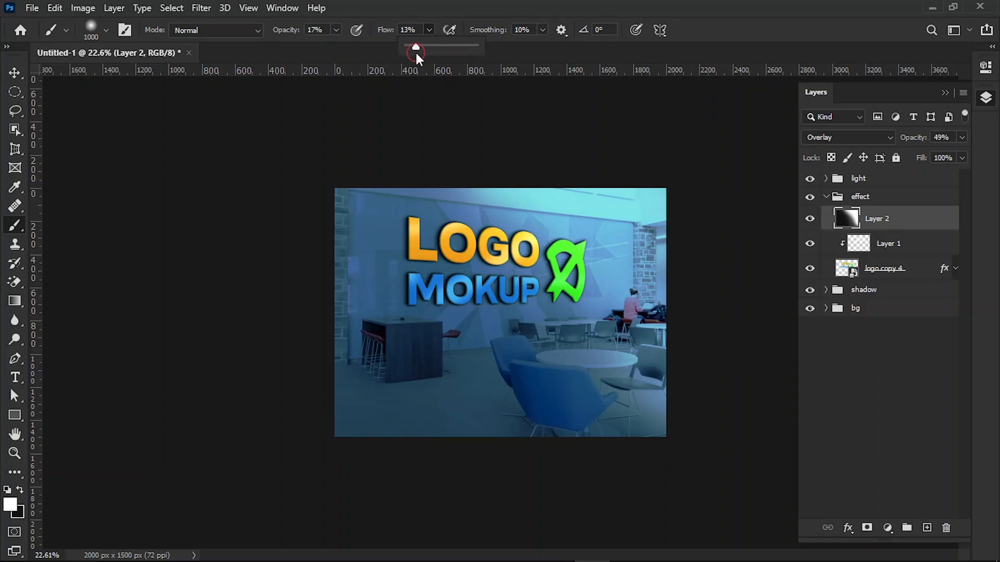
pyautogui.click(668, 340)
pyautogui.click(520, 311)
pyautogui.moveTo(523, 313)
pyautogui.mouseDown()
pyautogui.moveTo(585, 369)
pyautogui.moveTo(550, 281)
pyautogui.moveTo(510, 239)
pyautogui.moveTo(564, 351)
pyautogui.moveTo(695, 408)
pyautogui.mouseUp()
pyautogui.moveTo(551, 384)
pyautogui.mouseDown()
pyautogui.moveTo(706, 411)
pyautogui.moveTo(508, 401)
pyautogui.moveTo(598, 430)
pyautogui.moveTo(618, 420)
pyautogui.moveTo(501, 340)
pyautogui.moveTo(479, 221)
pyautogui.moveTo(484, 307)
pyautogui.moveTo(585, 434)
pyautogui.moveTo(654, 437)
pyautogui.moveTo(606, 344)
pyautogui.moveTo(518, 249)
pyautogui.moveTo(558, 396)
pyautogui.moveTo(627, 358)
pyautogui.mouseUp()
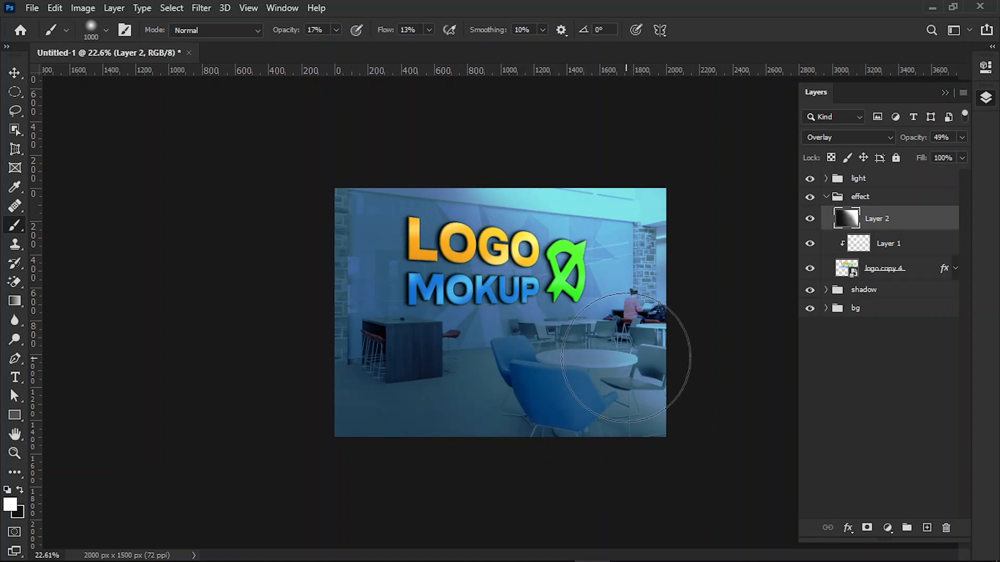
# Step: Brush white at 23% opacity and 19% flow across the lower part and right side of the image on Layer 2
pyautogui.click(336, 29)
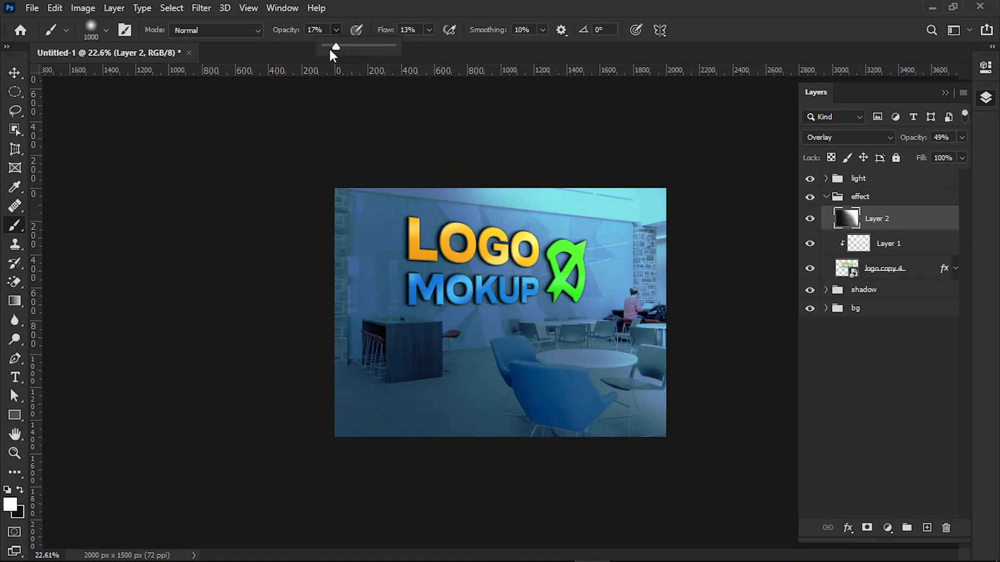
pyautogui.moveTo(337, 46); pyautogui.dragTo(340, 46)
pyautogui.click(428, 30)
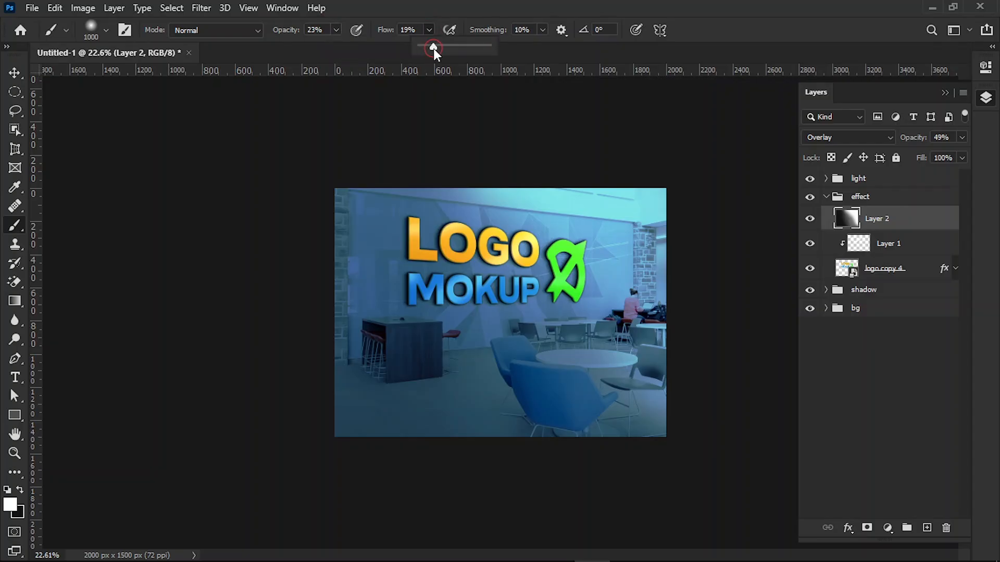
pyautogui.moveTo(539, 369)
pyautogui.mouseDown()
pyautogui.moveTo(614, 410)
pyautogui.moveTo(529, 373)
pyautogui.moveTo(663, 423)
pyautogui.moveTo(462, 422)
pyautogui.moveTo(552, 421)
pyautogui.moveTo(538, 368)
pyautogui.moveTo(625, 357)
pyautogui.moveTo(458, 368)
pyautogui.moveTo(439, 461)
pyautogui.moveTo(448, 461)
pyautogui.mouseUp()
pyautogui.moveTo(434, 372); pyautogui.dragTo(407, 468)
pyautogui.moveTo(484, 441)
pyautogui.mouseDown()
pyautogui.moveTo(526, 443)
pyautogui.moveTo(512, 452)
pyautogui.moveTo(531, 431)
pyautogui.moveTo(617, 428)
pyautogui.moveTo(570, 394)
pyautogui.moveTo(649, 344)
pyautogui.moveTo(580, 355)
pyautogui.moveTo(592, 258)
pyautogui.moveTo(560, 313)
pyautogui.moveTo(548, 308)
pyautogui.moveTo(558, 229)
pyautogui.moveTo(526, 188)
pyautogui.moveTo(523, 225)
pyautogui.moveTo(559, 330)
pyautogui.moveTo(571, 282)
pyautogui.moveTo(521, 211)
pyautogui.moveTo(590, 271)
pyautogui.moveTo(635, 289)
pyautogui.mouseUp()
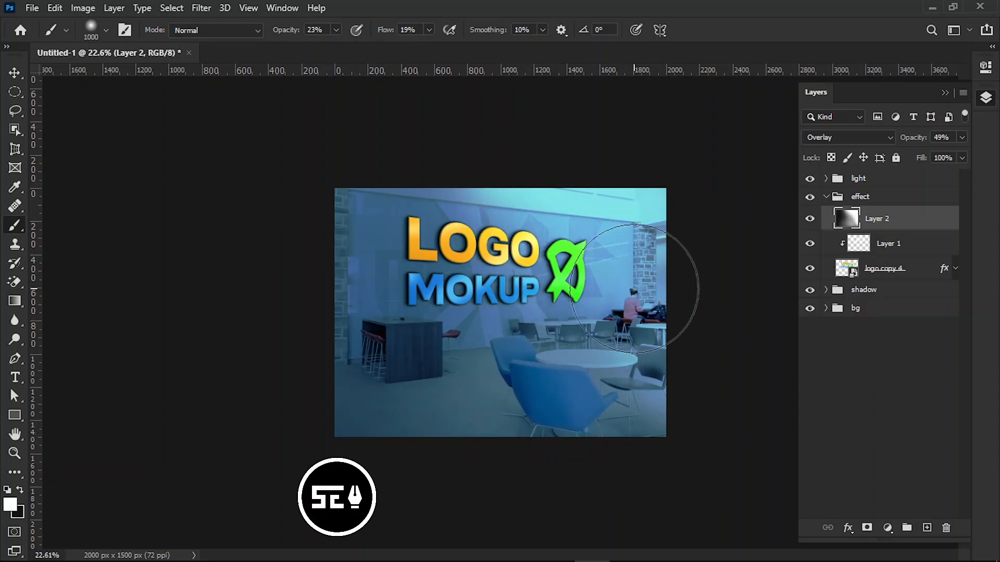
pyautogui.click(826, 197)
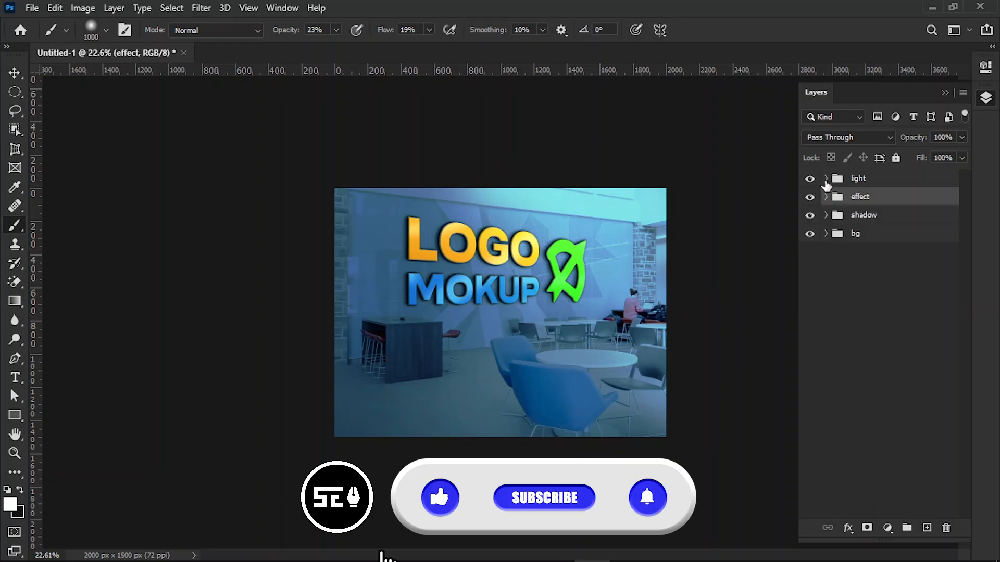
pyautogui.click(826, 197)
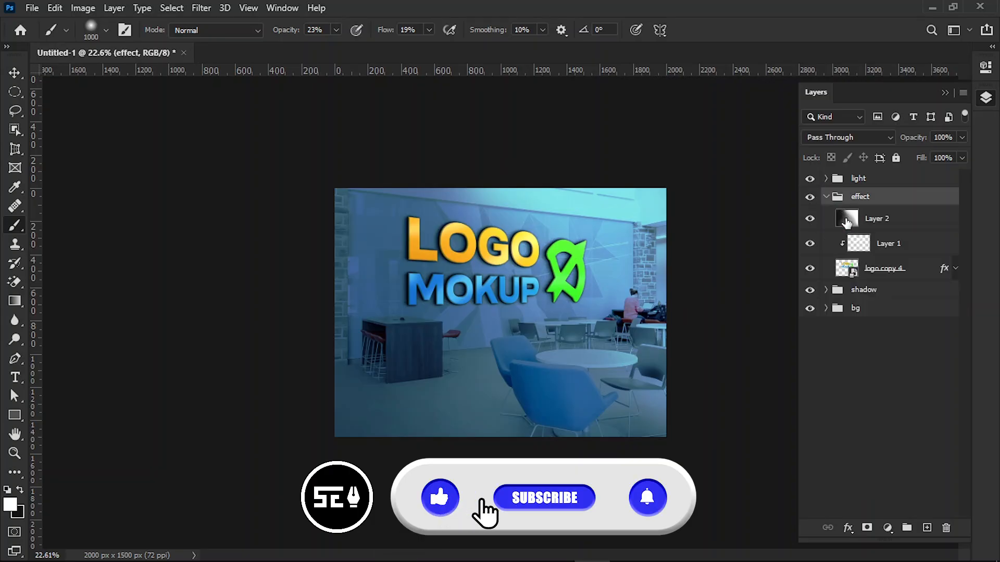
# Step: Lower the opacity of Layer 1 in the effect group to 28%
pyautogui.click(858, 245)
pyautogui.moveTo(960, 135); pyautogui.dragTo(916, 154)
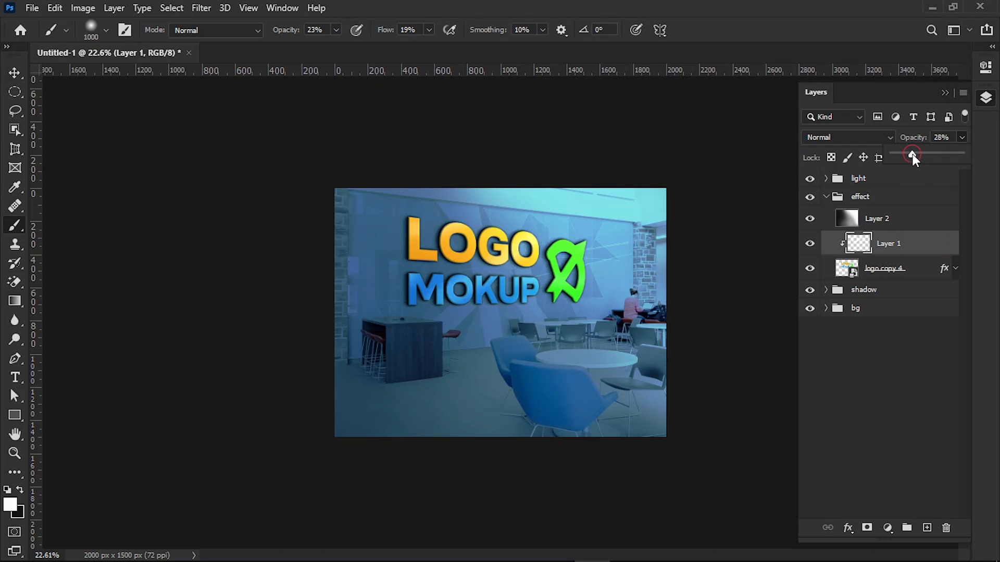
pyautogui.doubleClick(15, 434)
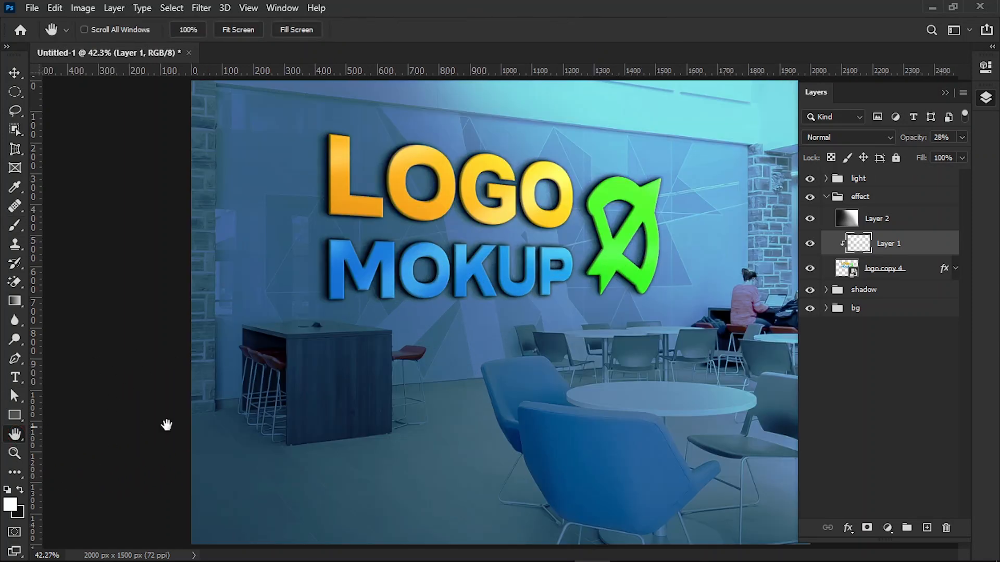
pyautogui.click(826, 197)
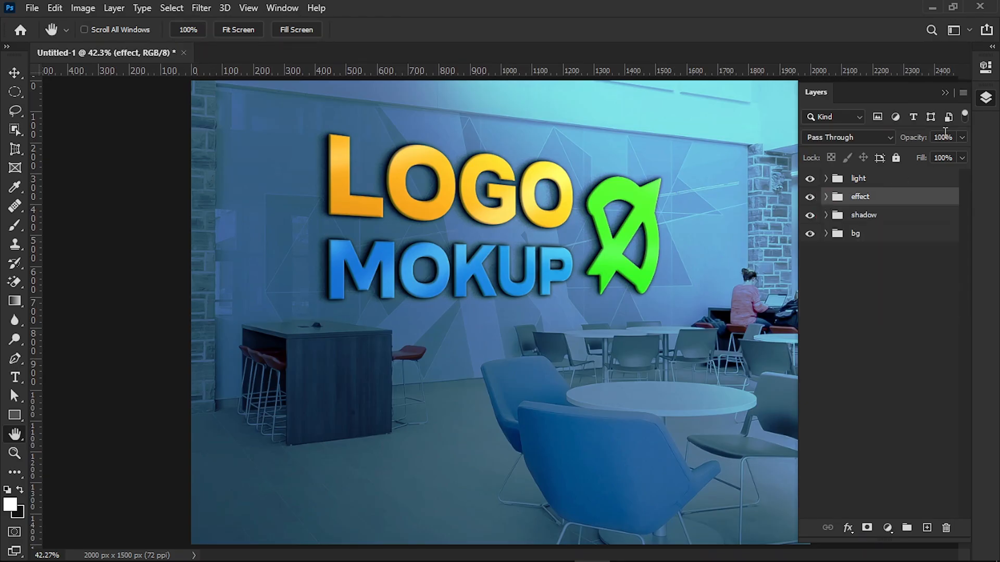
pyautogui.click(945, 93)
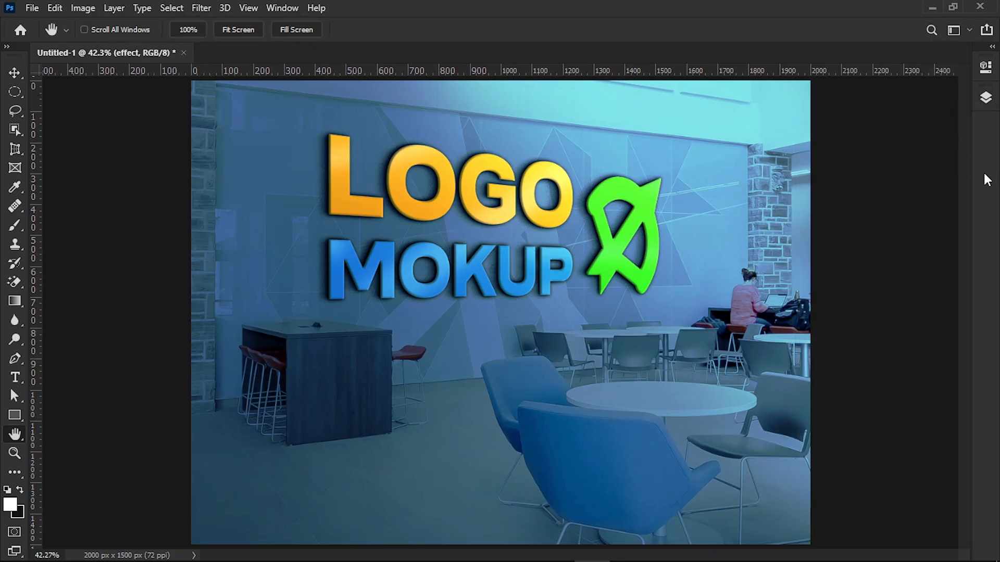
pyautogui.click(985, 98)
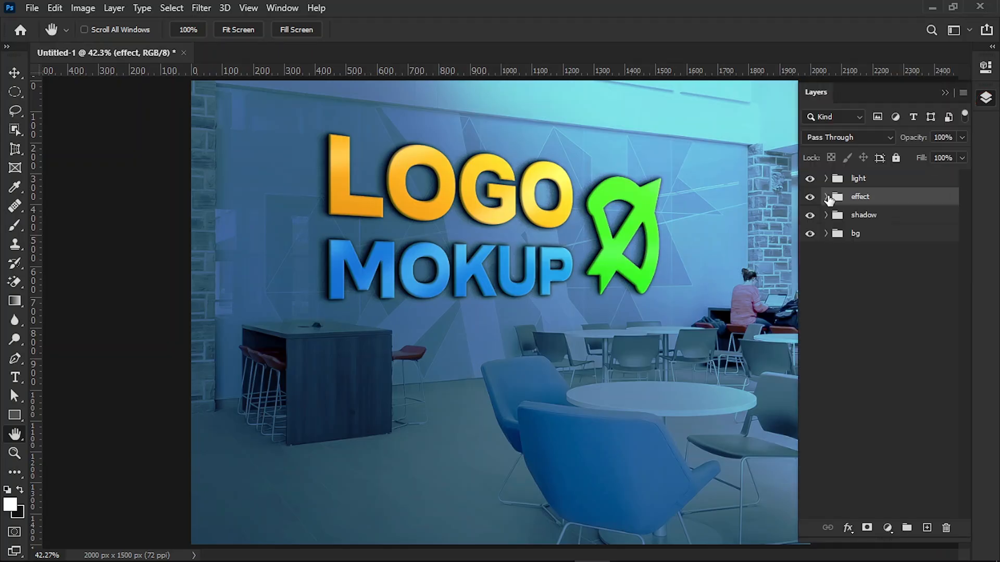
# Step: Duplicate the logo copy 4 smart object from the effect group above the light group
pyautogui.click(827, 198)
pyautogui.click(846, 270)
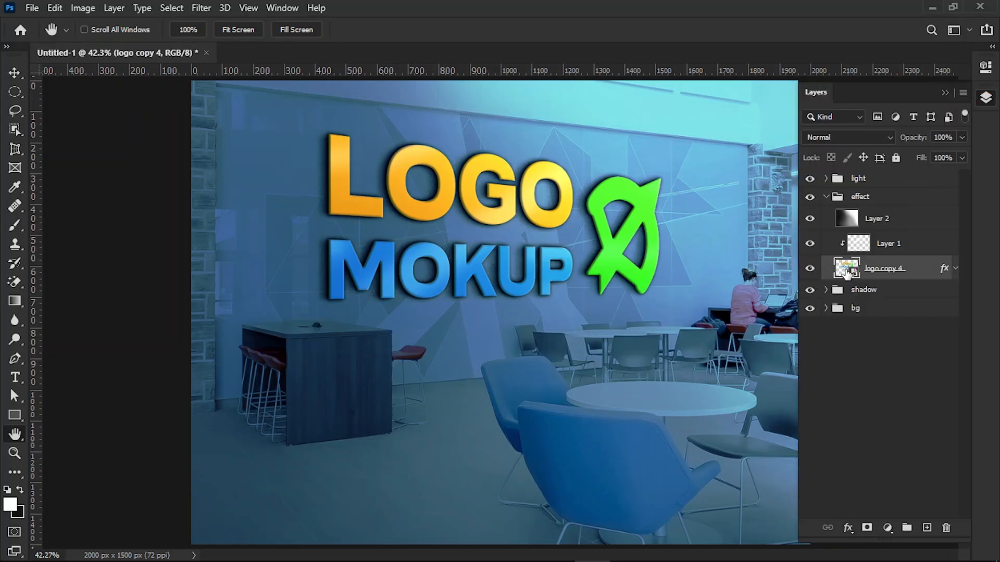
pyautogui.moveTo(846, 270); pyautogui.dragTo(839, 170)
pyautogui.click(826, 221)
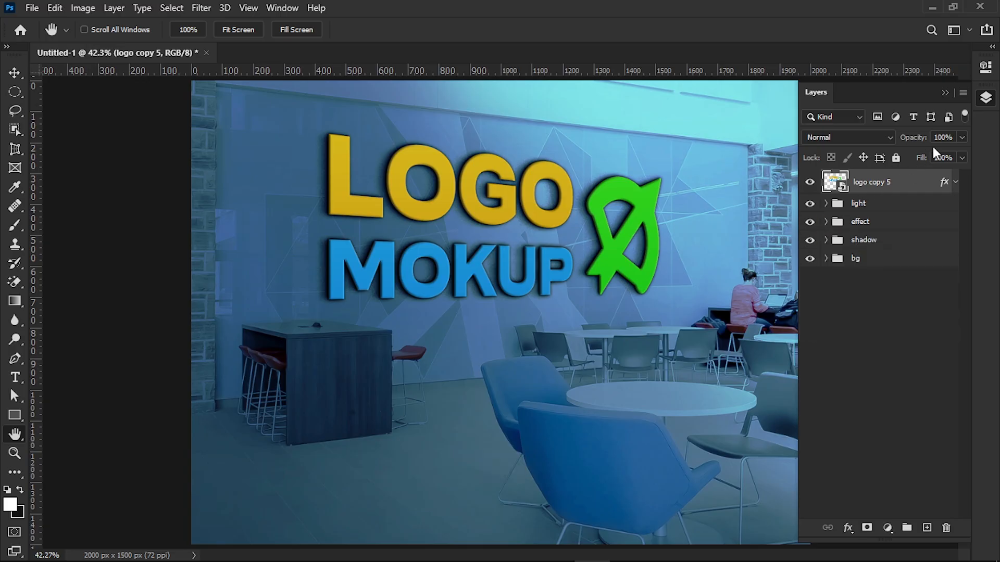
# Step: Set the duplicated logo layer's fill and opacity to 0% and name it "logo"
pyautogui.click(961, 158)
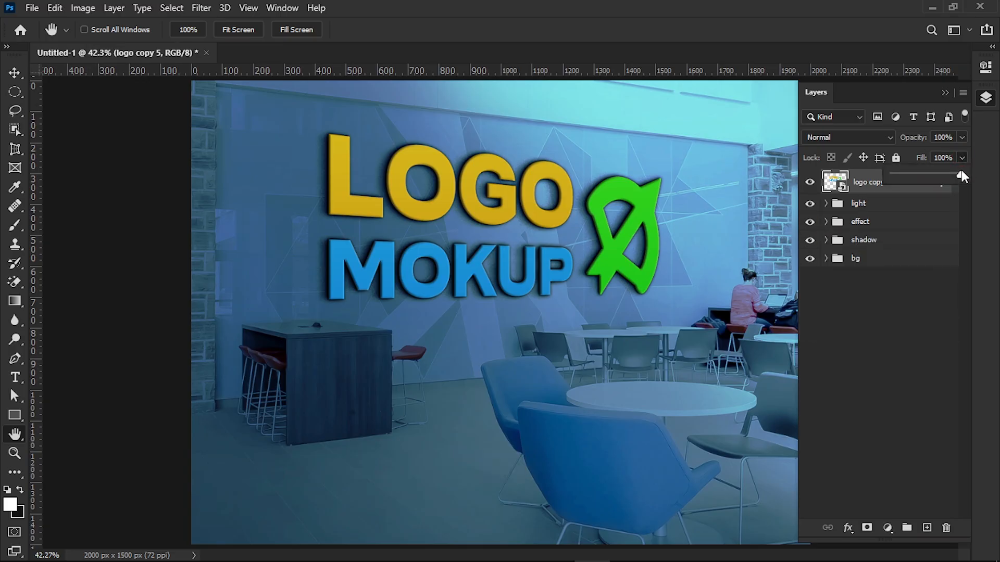
pyautogui.click(961, 138)
pyautogui.moveTo(958, 153); pyautogui.dragTo(883, 163)
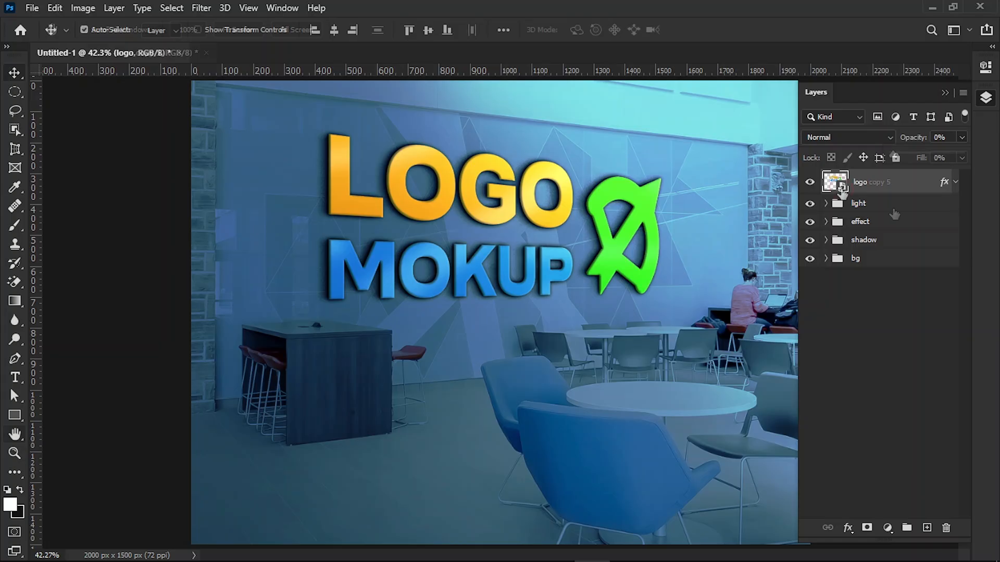
# Step: Open the contents of the logo smart object and hide Layer 1
pyautogui.doubleClick(836, 182)
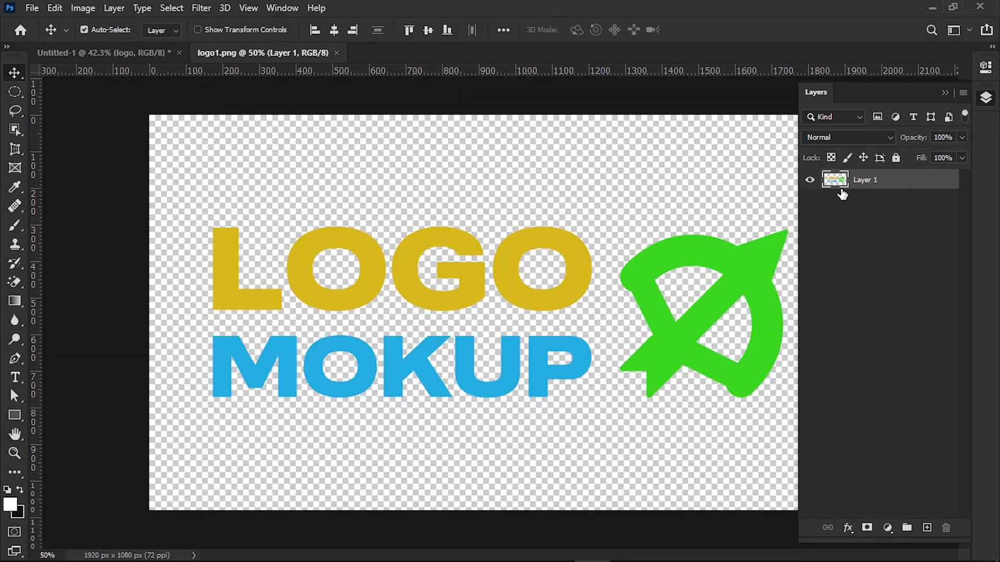
pyautogui.click(810, 181)
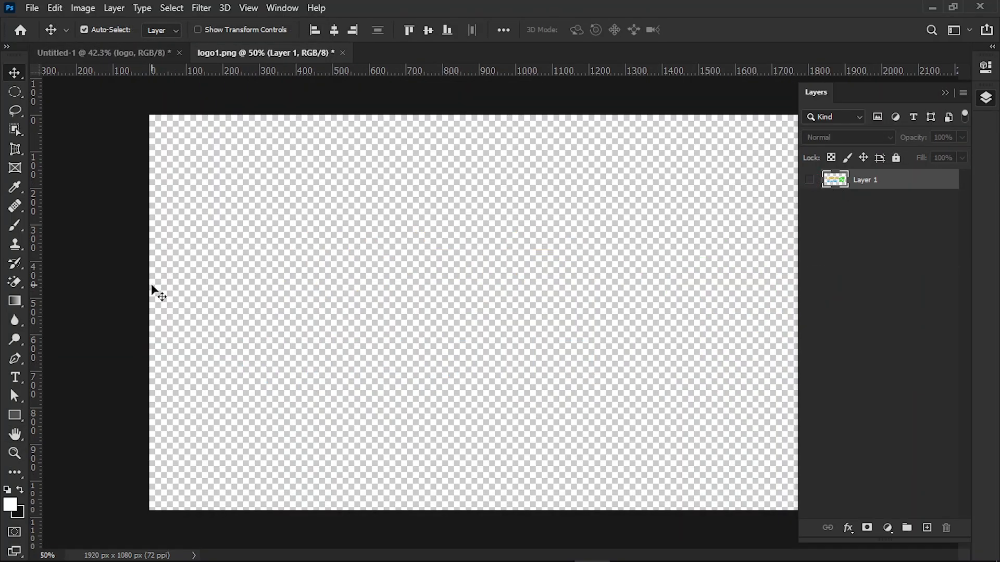
# Step: Create a text layer in the upper middle of the canvas and insert the fleur-de-lis glyph in Segoe UI Emoji
pyautogui.click(17, 375)
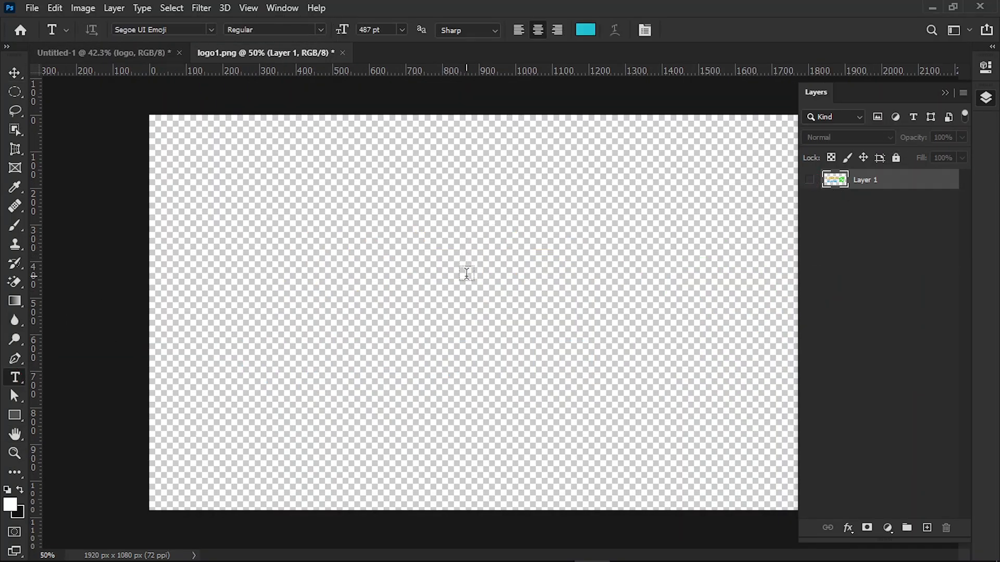
pyautogui.click(493, 276)
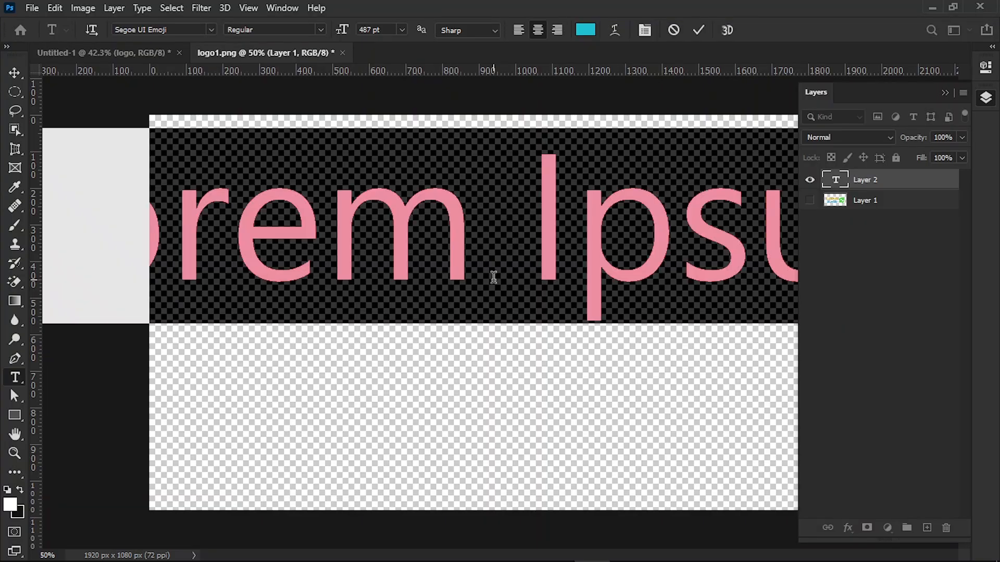
pyautogui.press('BackSpace')
pyautogui.click(141, 8)
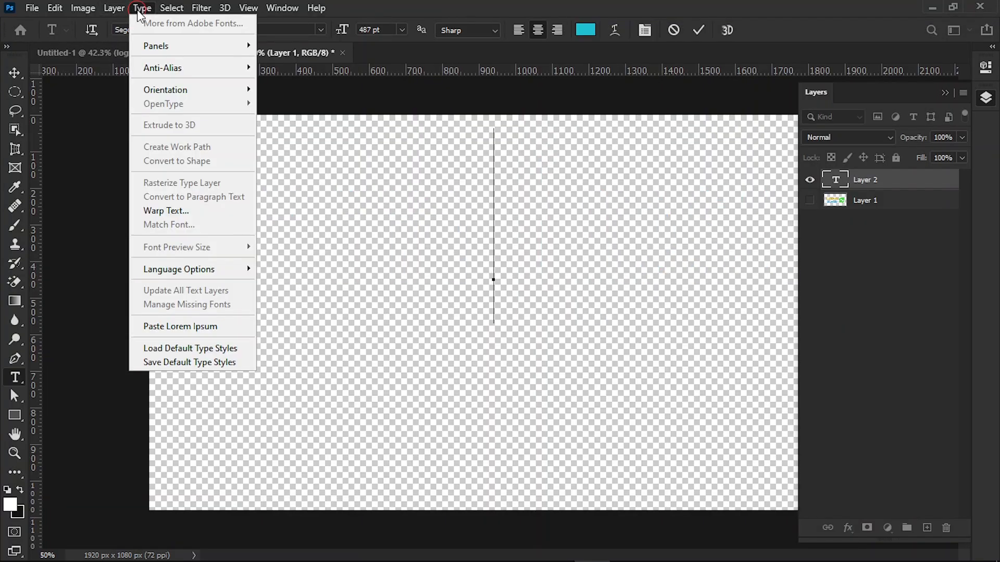
pyautogui.moveTo(229, 46)
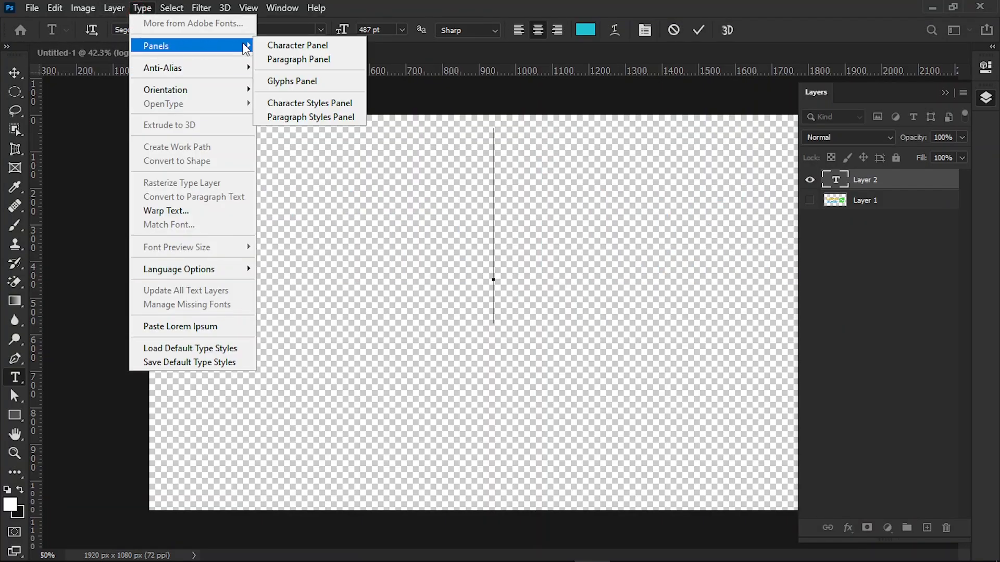
pyautogui.click(292, 81)
pyautogui.doubleClick(94, 99)
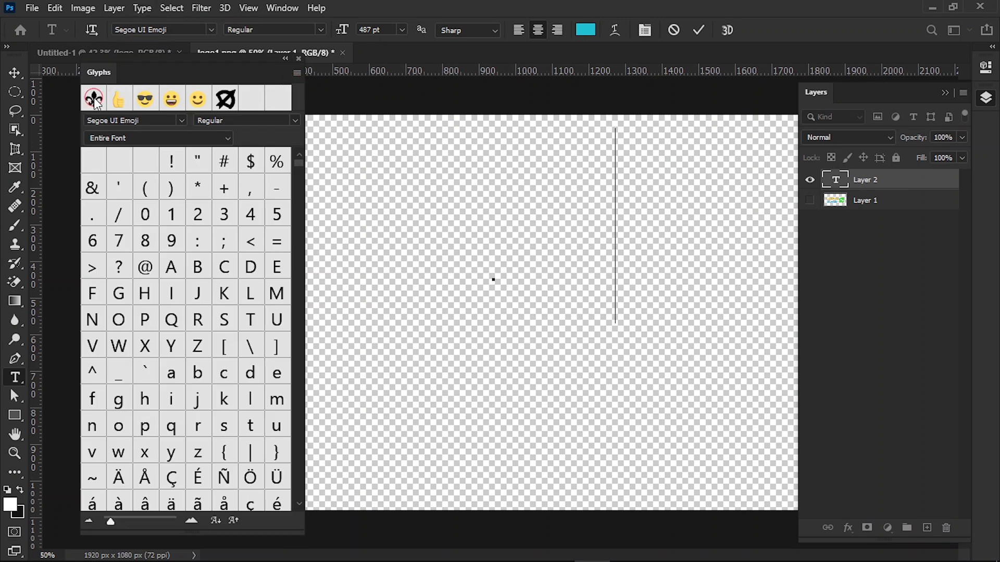
pyautogui.click(299, 58)
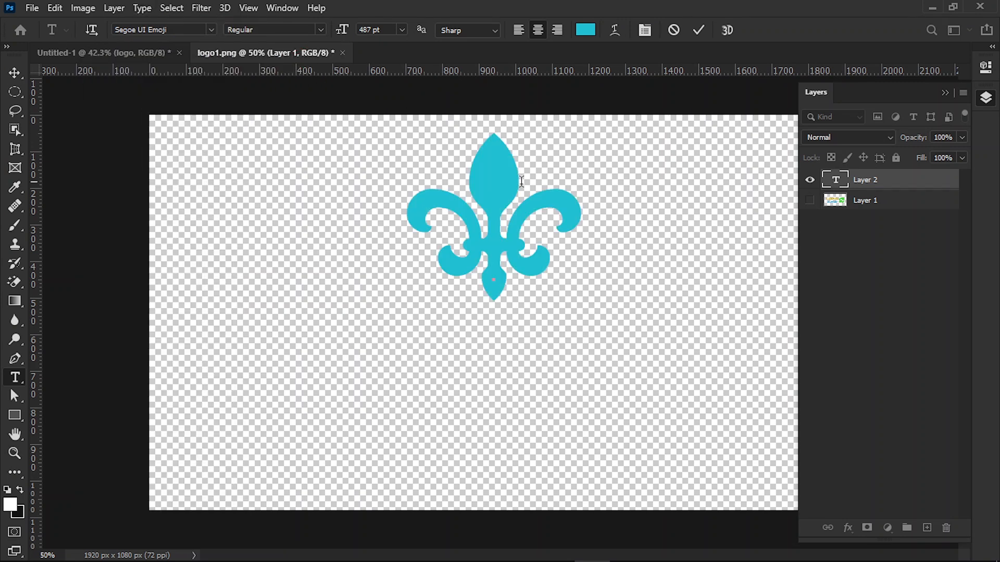
# Step: Add the word "logo" on a second line below the fleur-de-lis
pyautogui.press('Return')
pyautogui.write('lo')
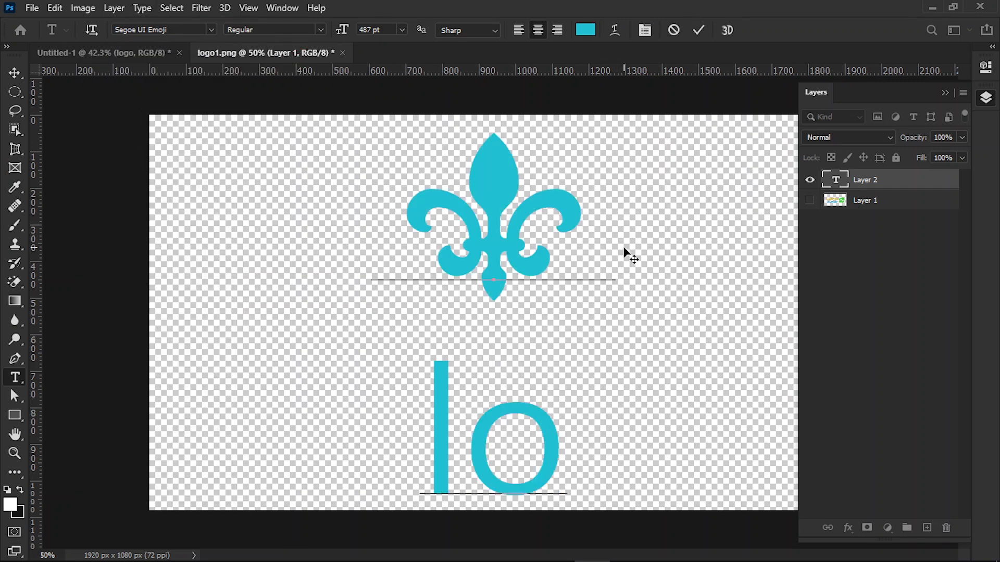
pyautogui.write('go')
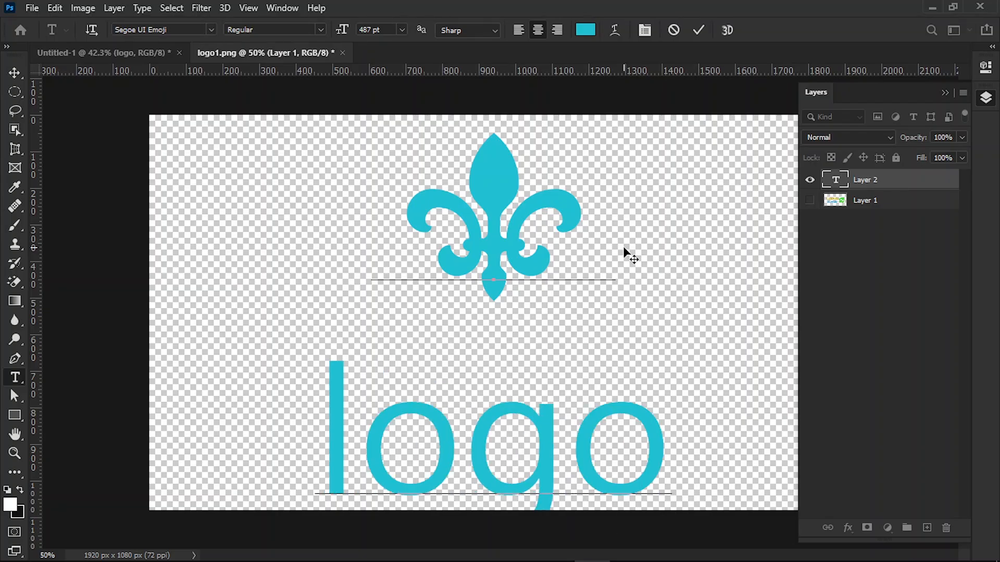
# Step: Set the word "logo" in the MODERNIZ font at a smaller size and colour the fleur-de-lis orange
pyautogui.moveTo(669, 437); pyautogui.dragTo(297, 444)
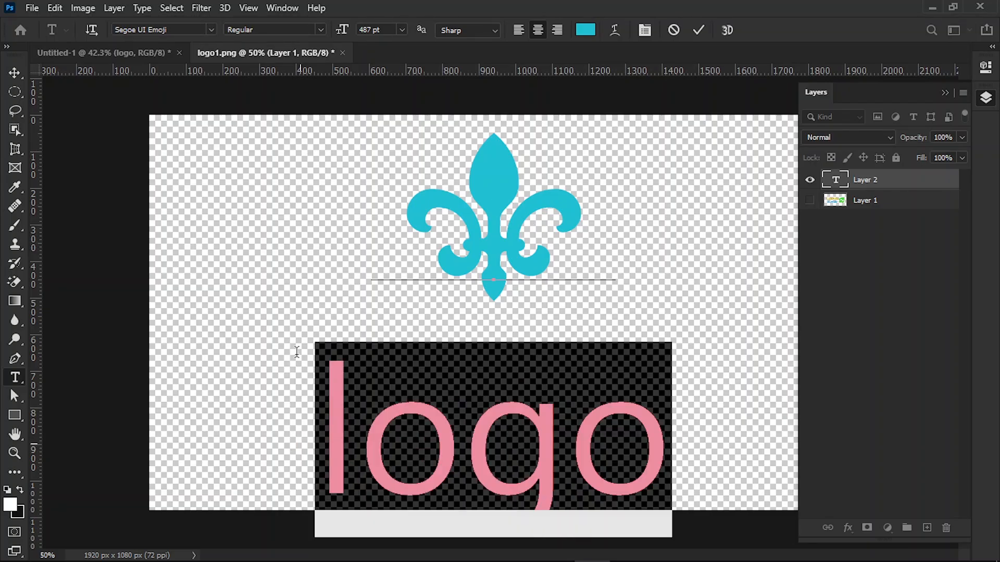
pyautogui.click(210, 30)
pyautogui.click(177, 73)
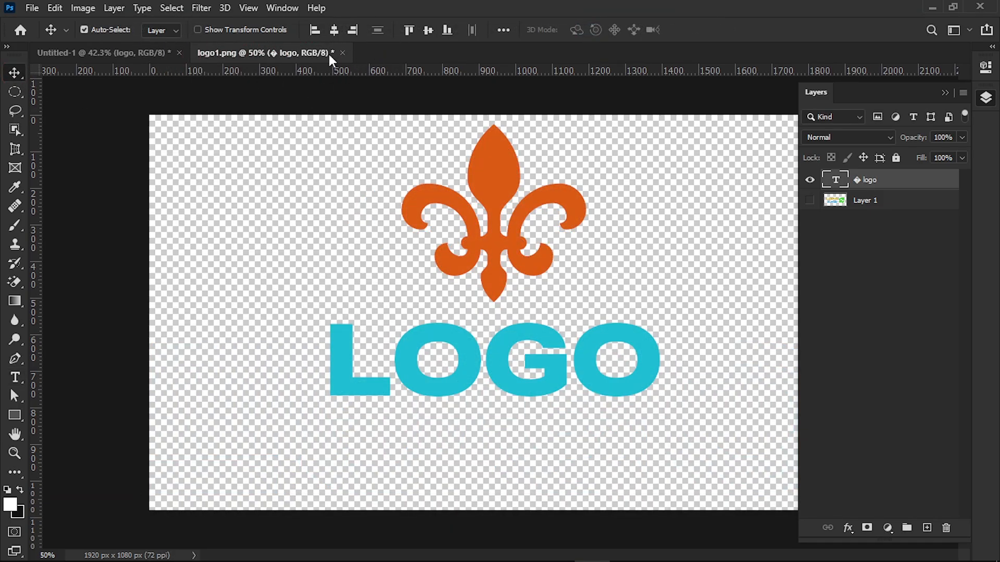
# Step: Centre the text layer horizontally and vertically on the canvas, and scale it down proportionally
pyautogui.click(332, 30)
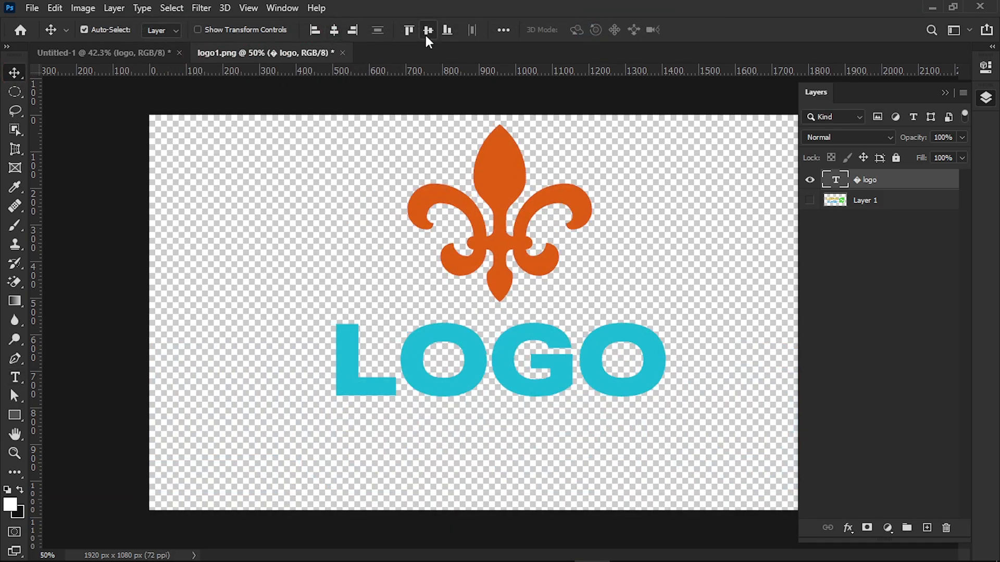
pyautogui.click(426, 31)
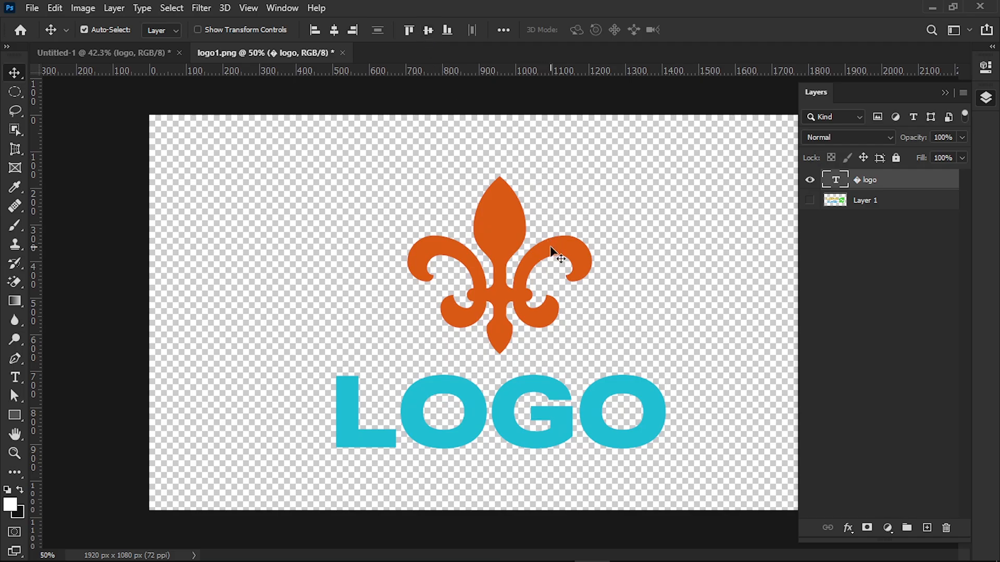
pyautogui.hotkey('ctrl', 't')
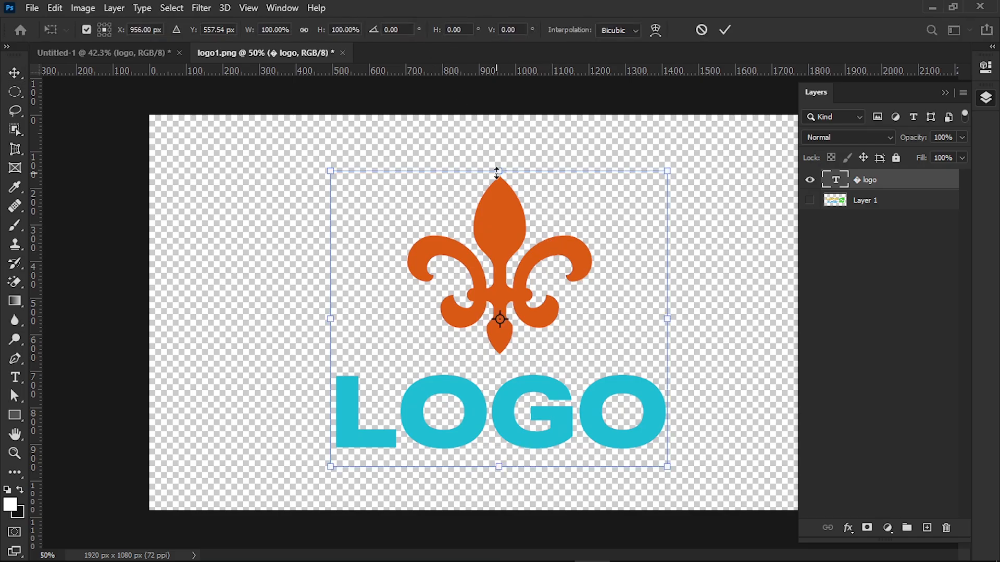
pyautogui.moveTo(496, 171); pyautogui.dragTo(486, 210)
pyautogui.click(726, 30)
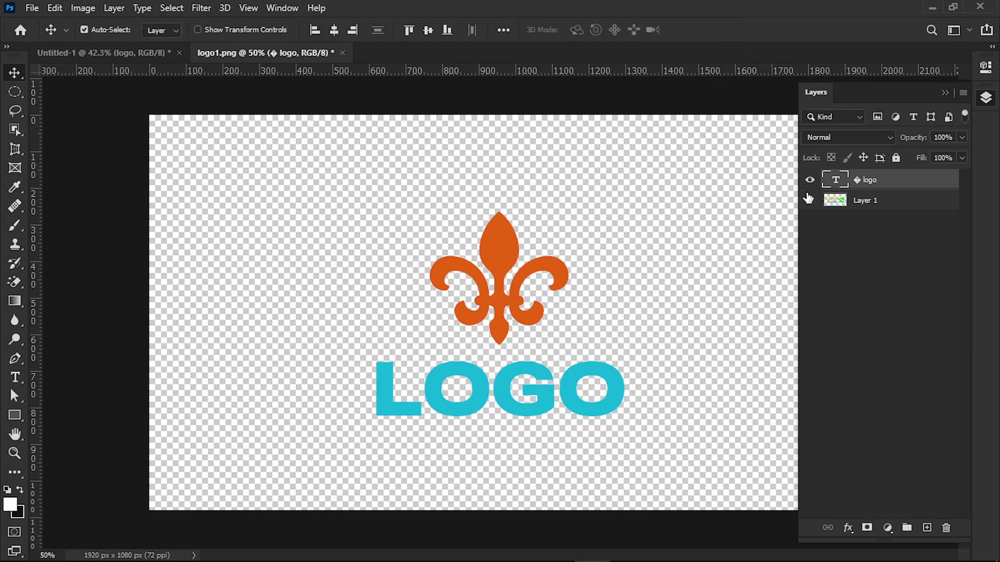
# Step: Delete the hidden Layer 1 and save the smart object's contents in logo1.png
pyautogui.hotkey('ctrl', 's')
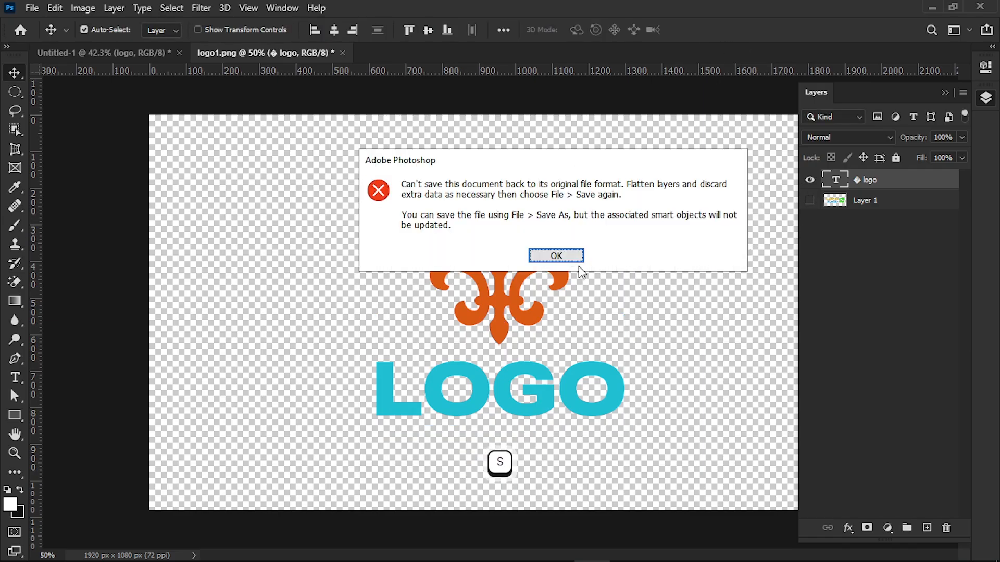
pyautogui.press('Return')
pyautogui.moveTo(830, 203); pyautogui.dragTo(946, 528)
pyautogui.hotkey('ctrl', 's')
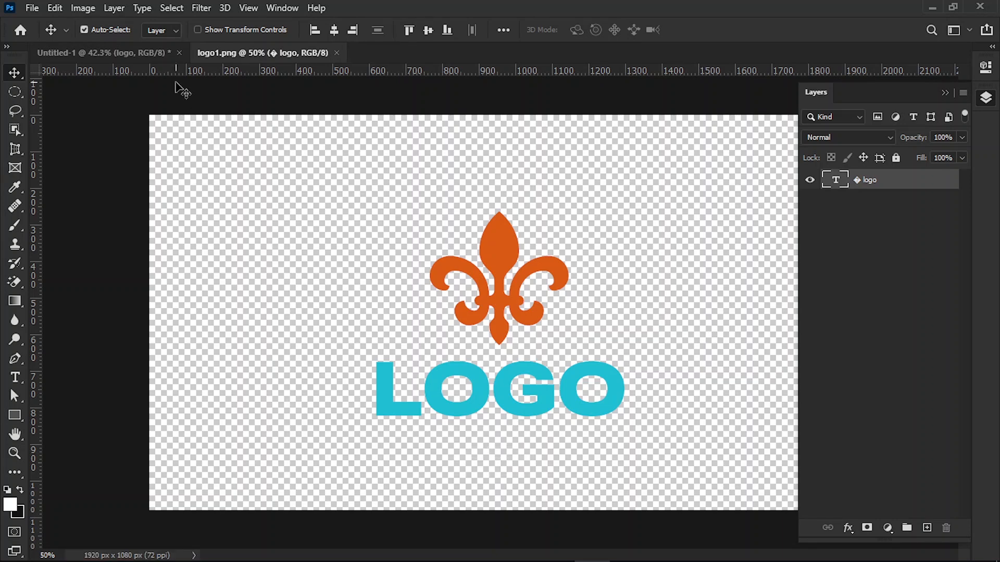
# Step: Return to the Untitled-1 document and check the replaced logo on the wall
pyautogui.click(154, 56)
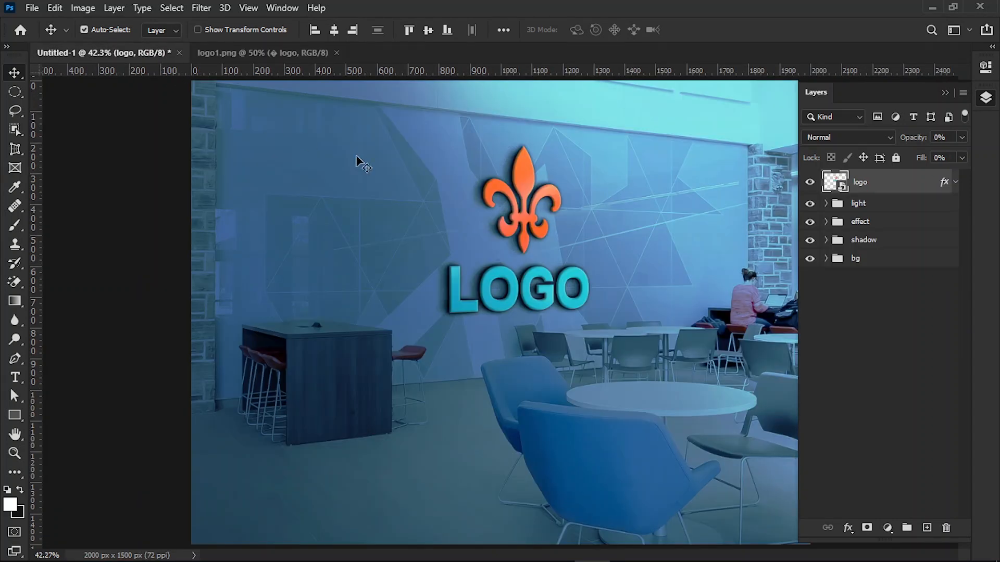
pyautogui.click(943, 94)
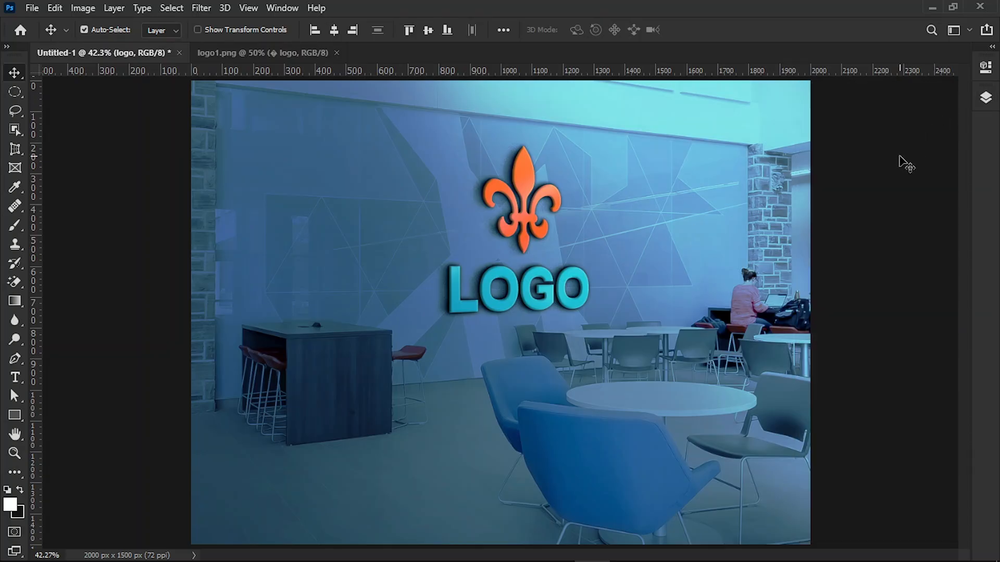